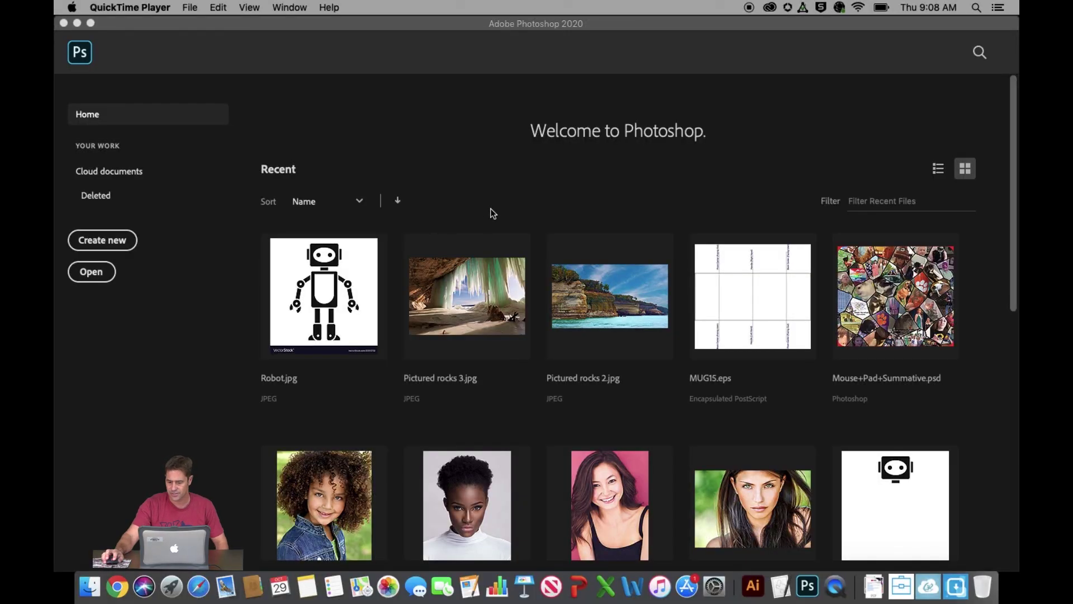
Switch to Photoshop and open the image Model 1.jpg from the Model 1 folder
click(809, 587)
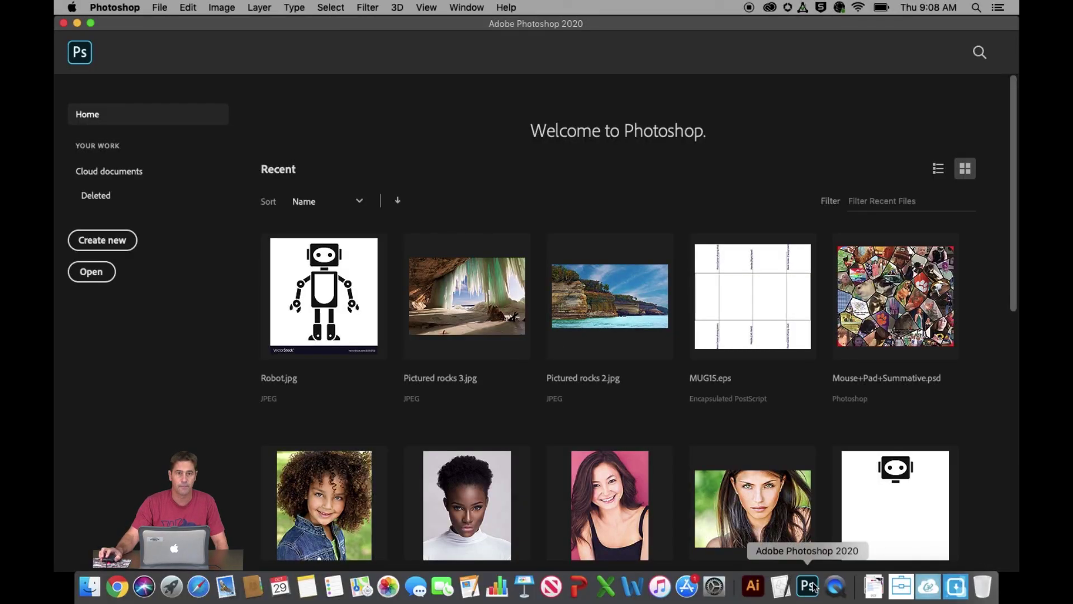
click(160, 8)
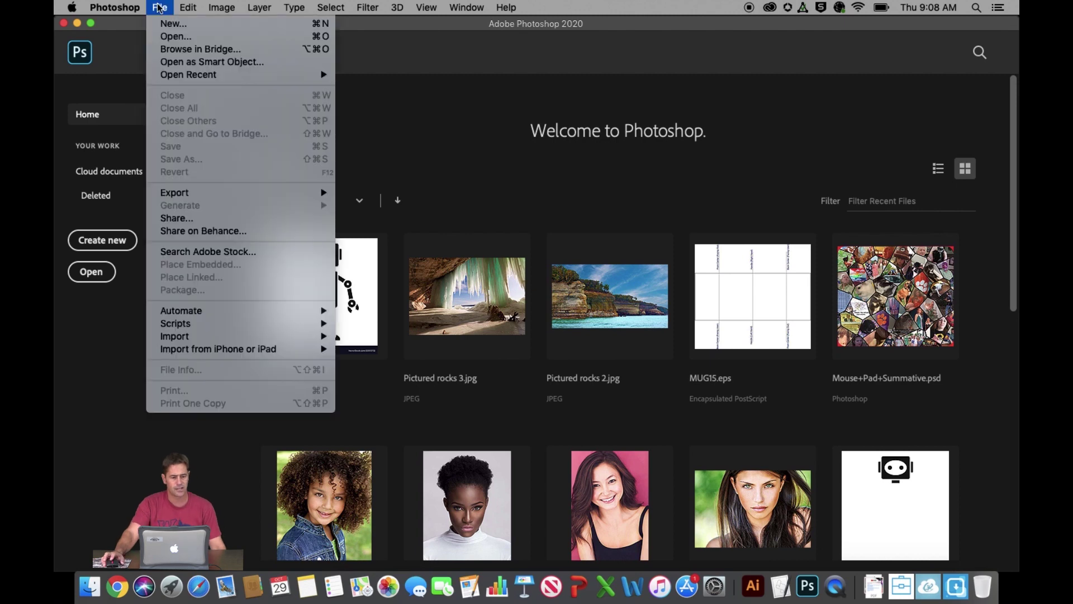
click(166, 34)
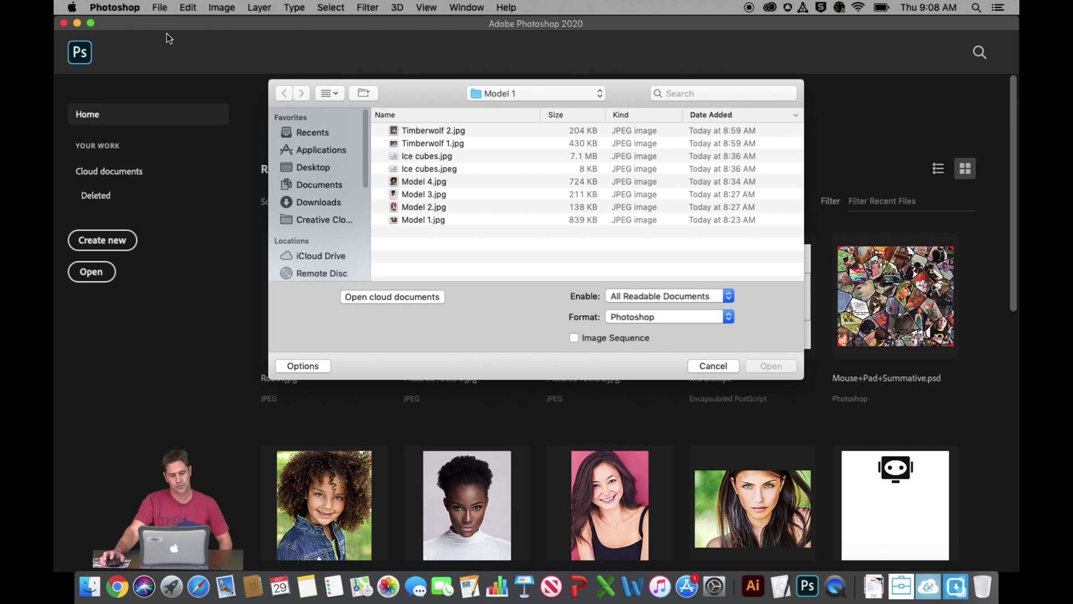
click(409, 220)
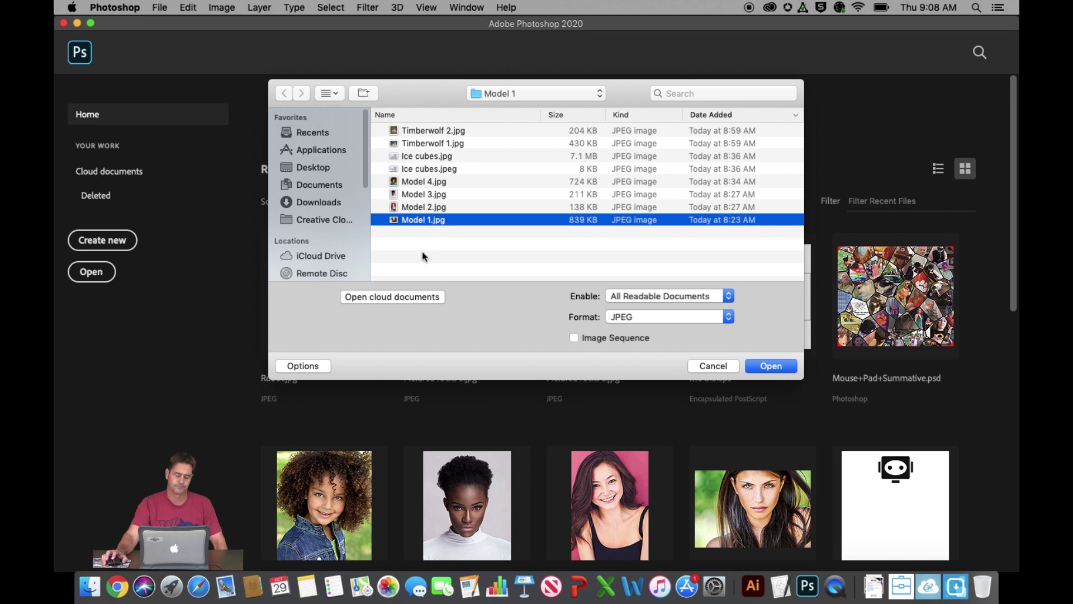
key(Return)
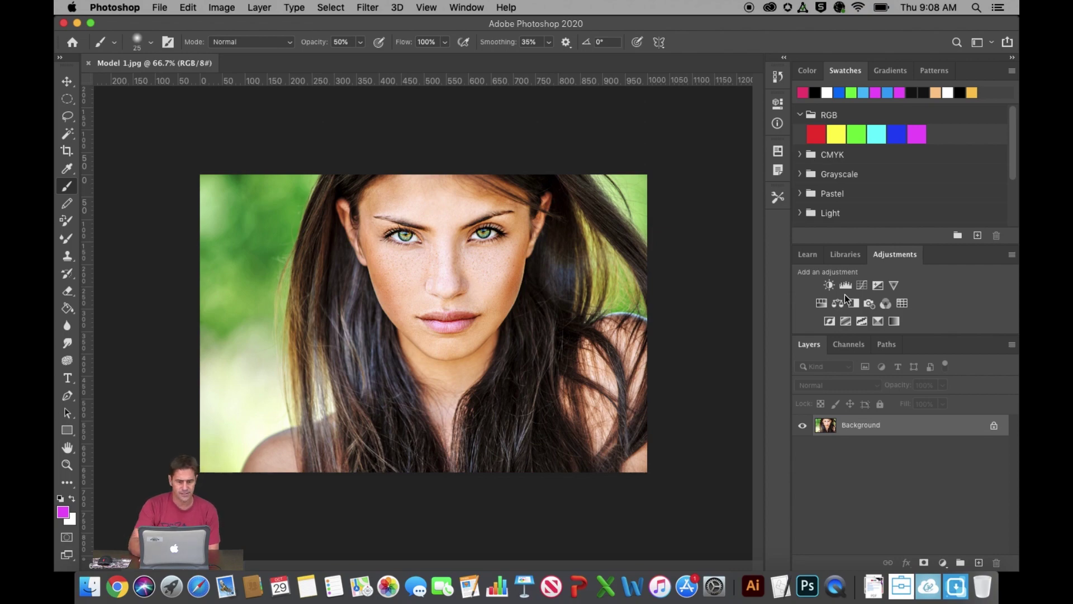
Select the irises of both eyes with the Elliptical Marquee tool, adding the second iris to the first selection
key(super+plus)
key(super+plus)
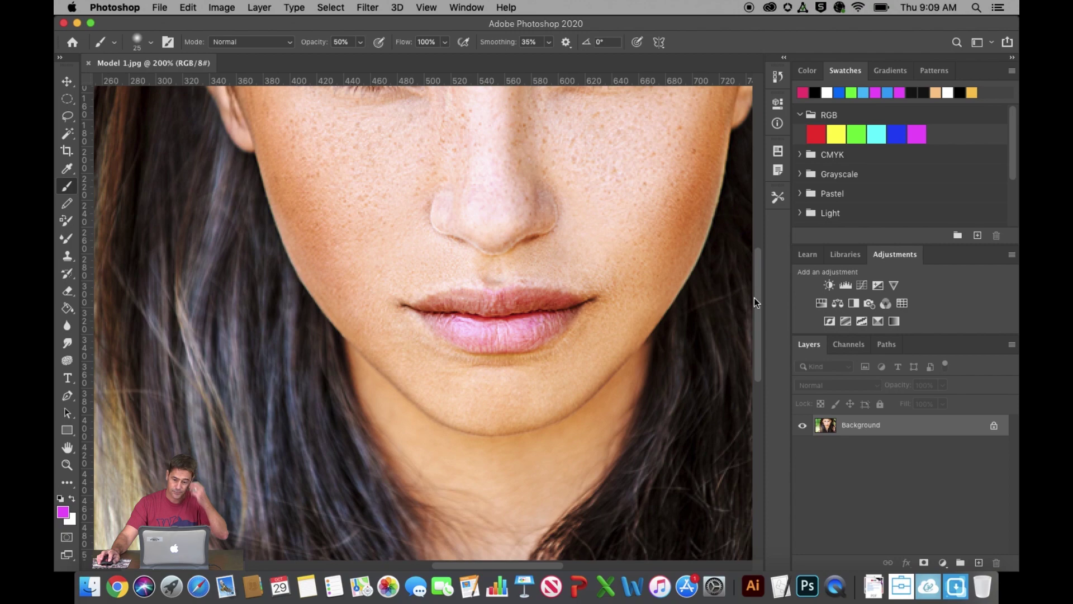
scroll(756, 297, up, 5)
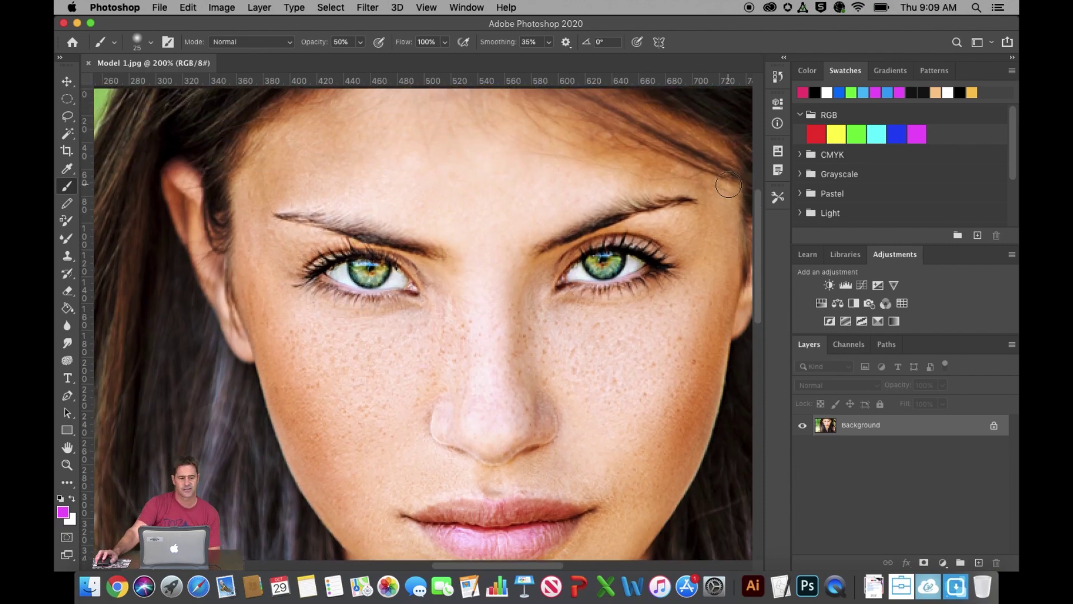
click(68, 101)
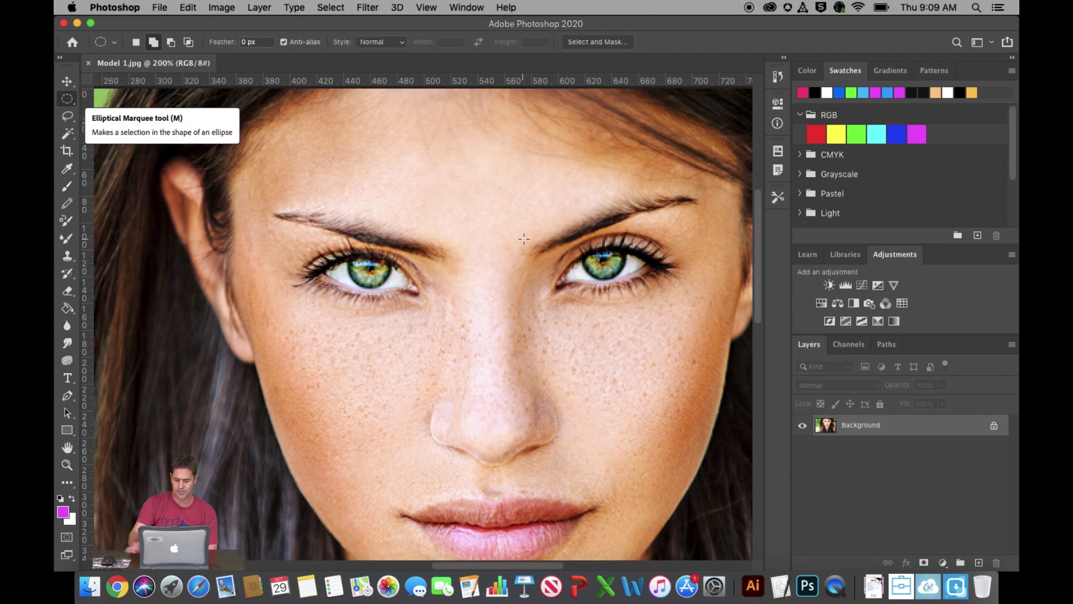
key(super+equal)
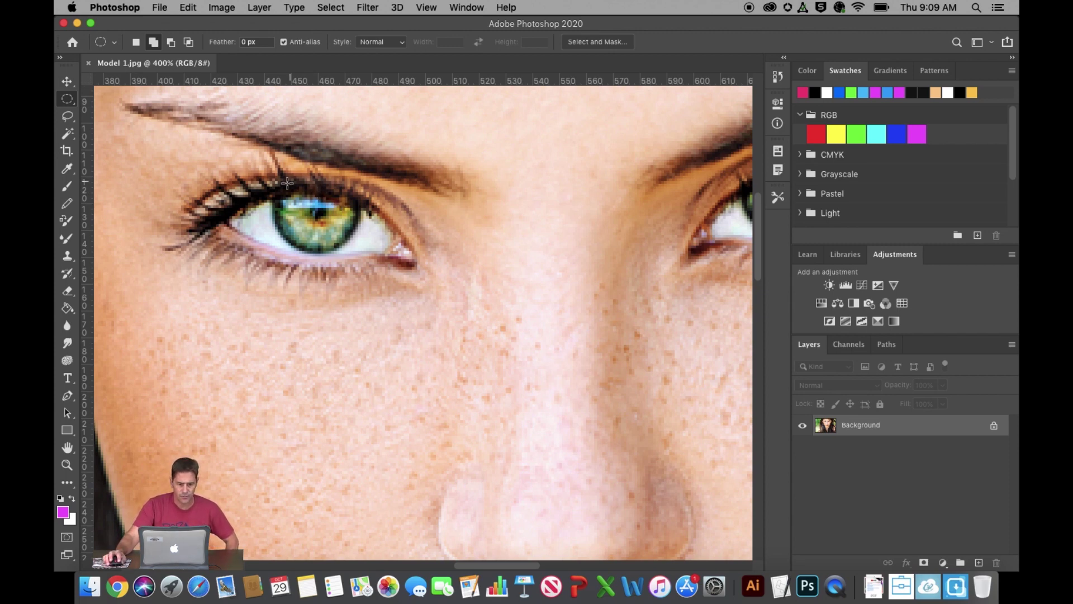
drag(271, 183, 345, 254)
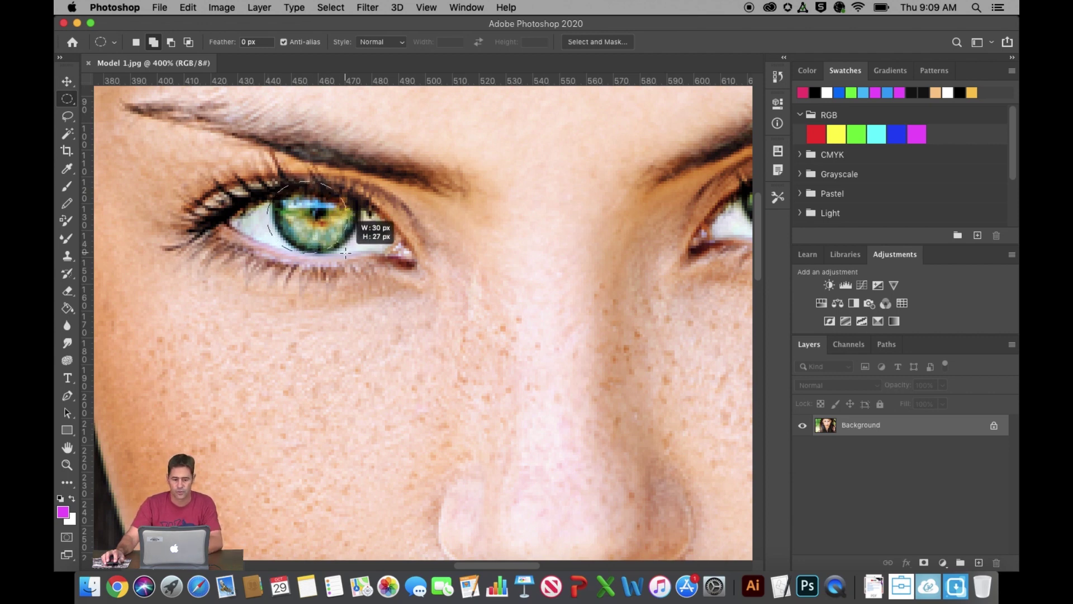
drag(337, 235, 362, 257)
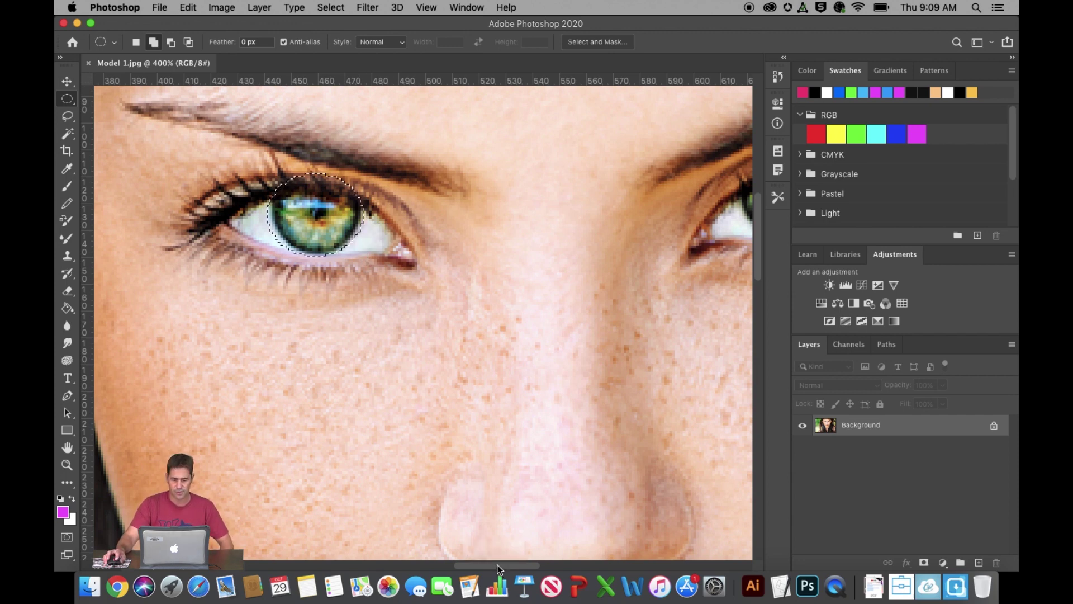
drag(505, 568, 542, 568)
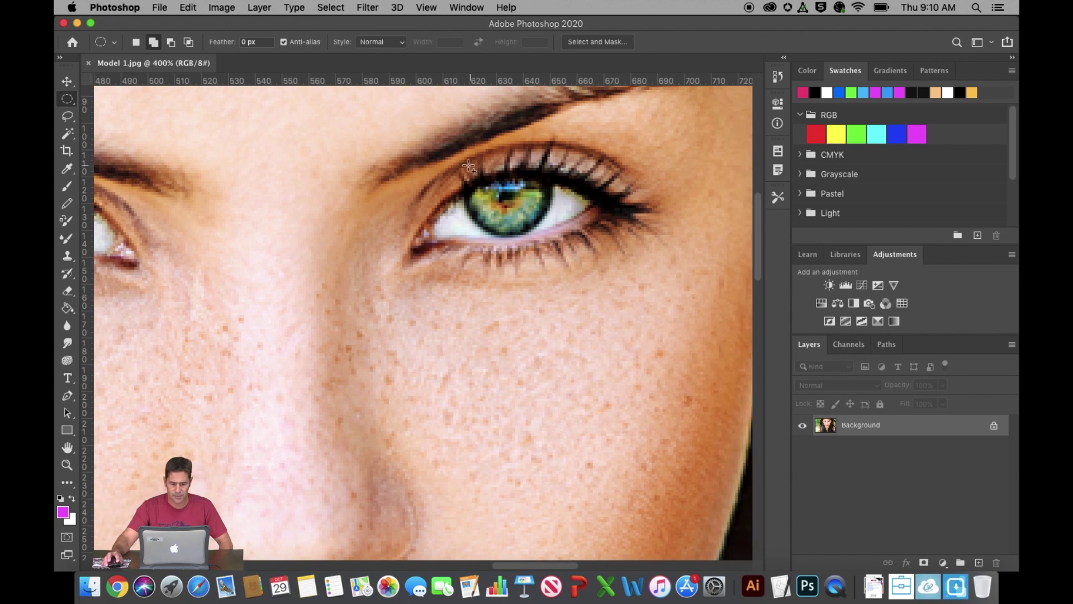
drag(463, 165, 555, 225)
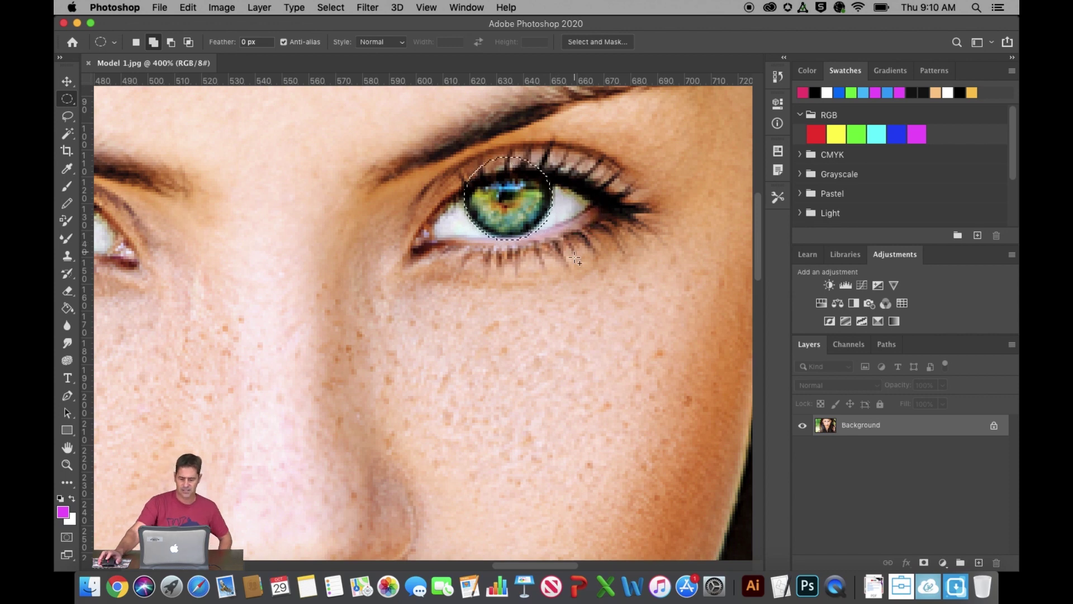
Feather the selection of both irises with a radius of 2 pixels
key(super+minus)
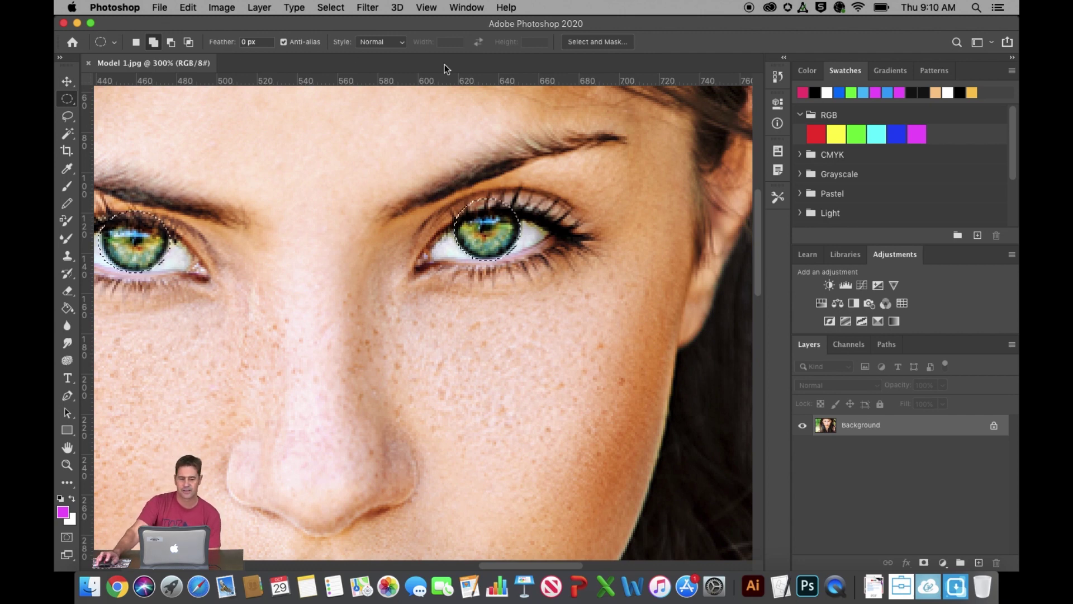
click(339, 10)
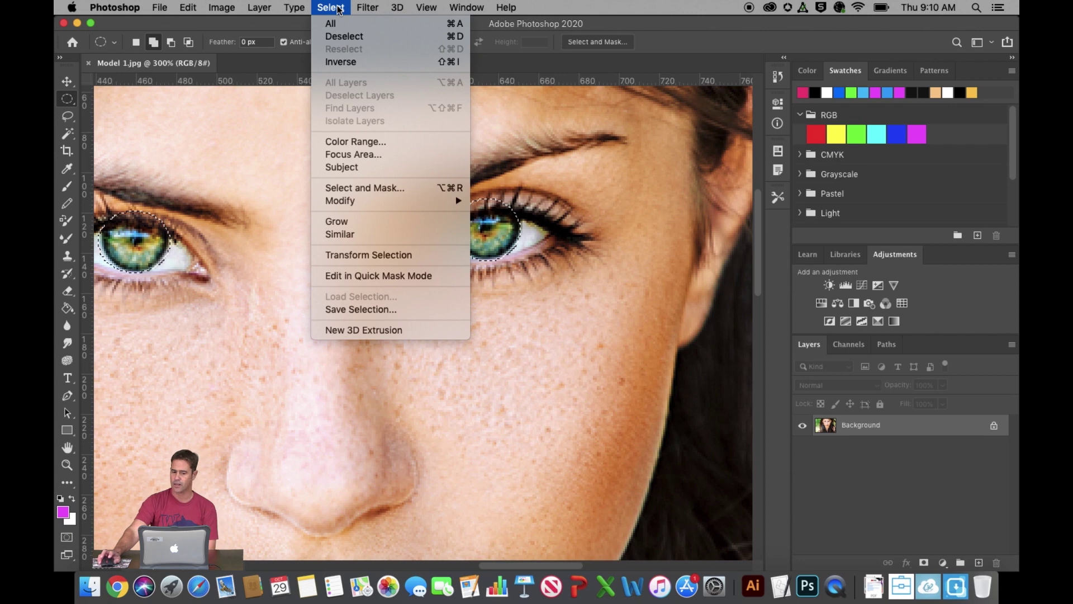
mouse_move(369, 201)
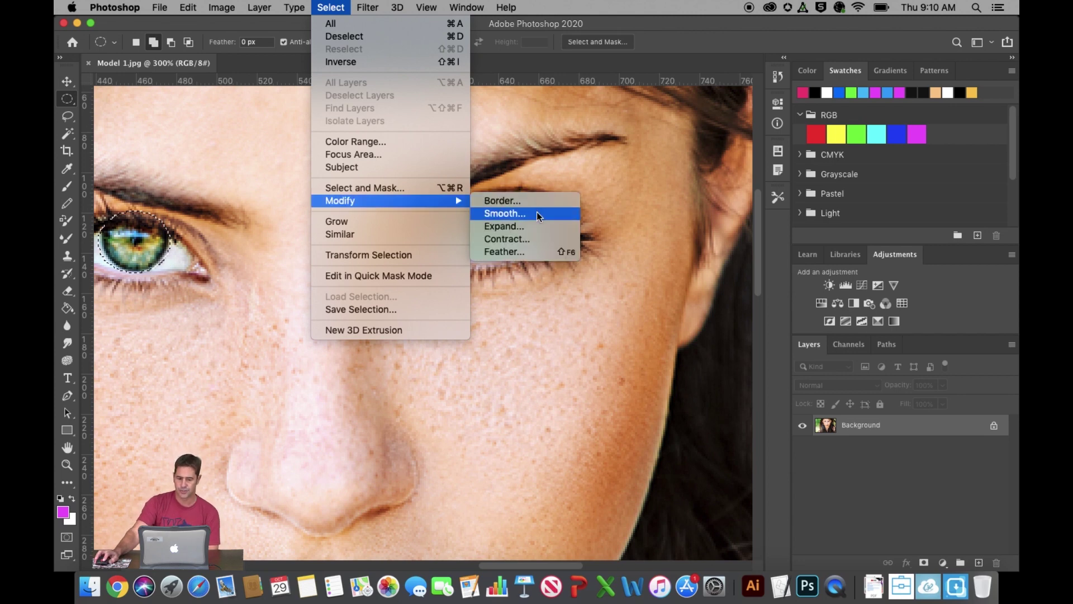
click(531, 252)
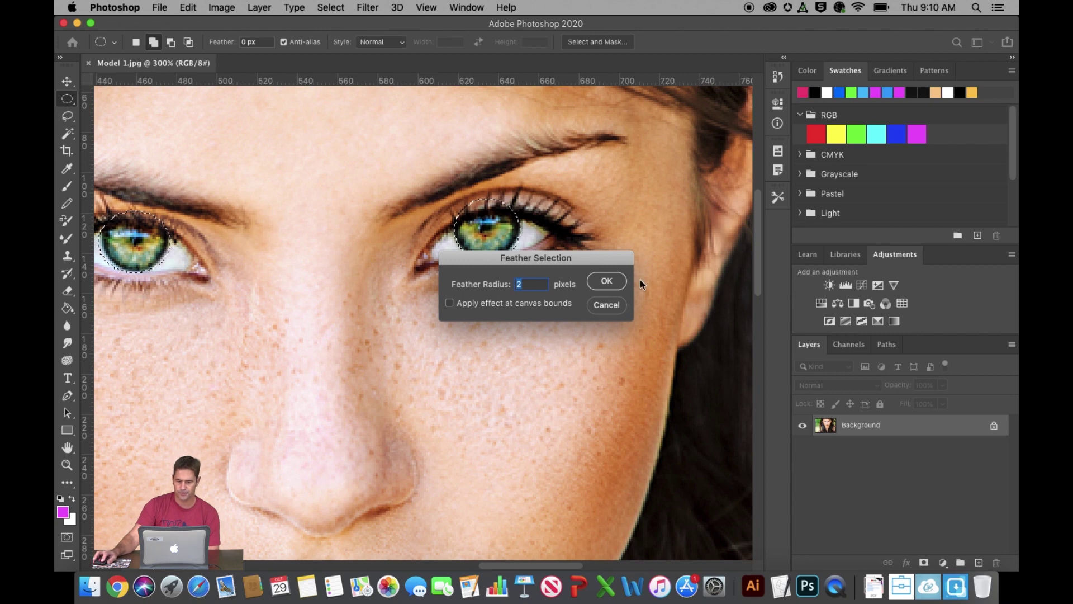
click(610, 284)
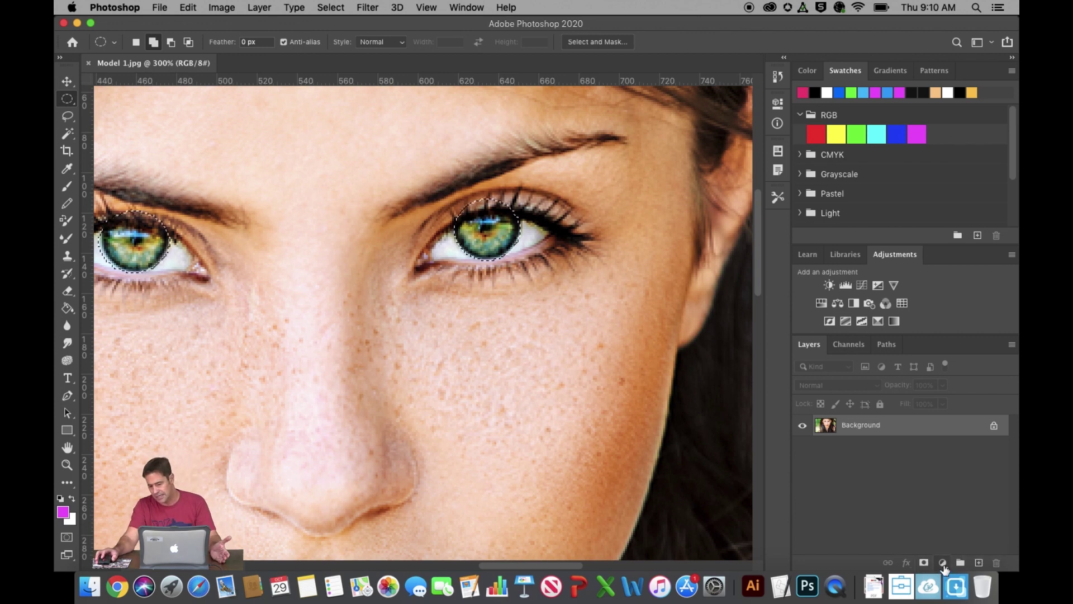
Add a Black & White adjustment layer for the selected irises and apply the Green Filter preset
click(944, 562)
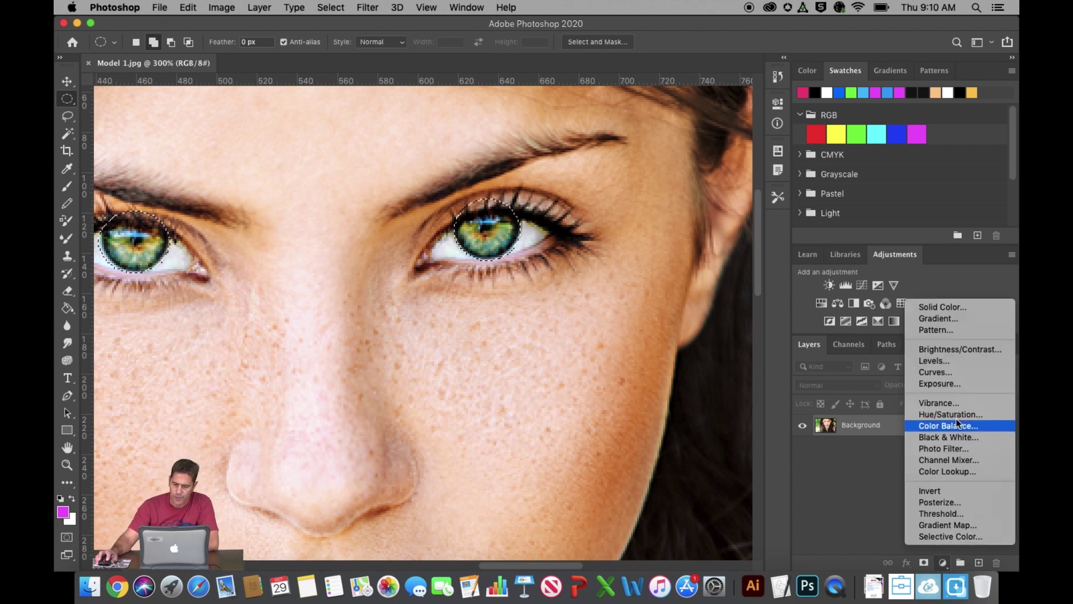
click(965, 435)
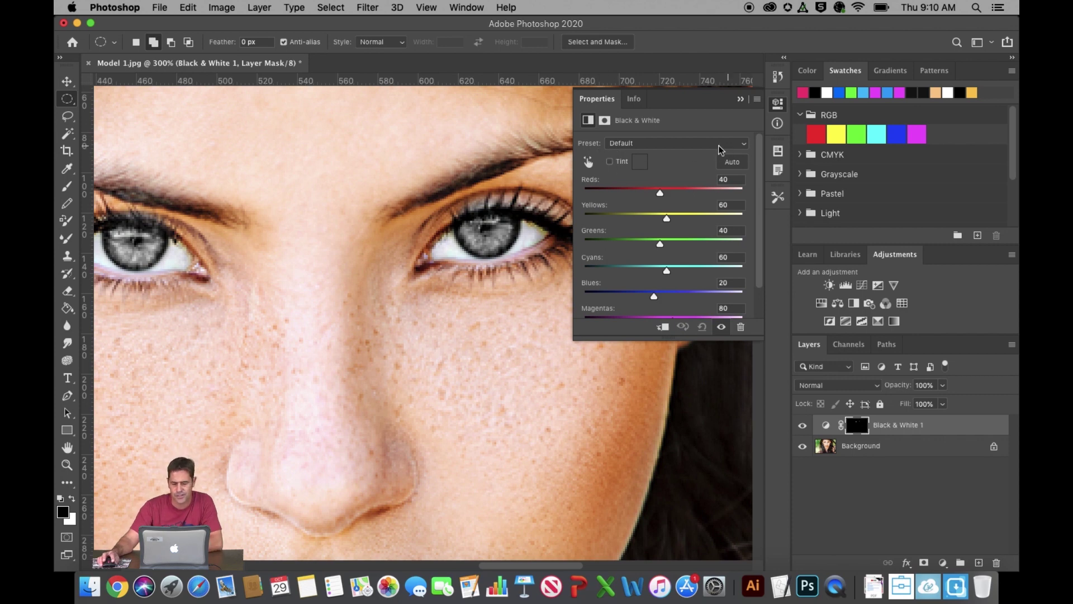
click(742, 146)
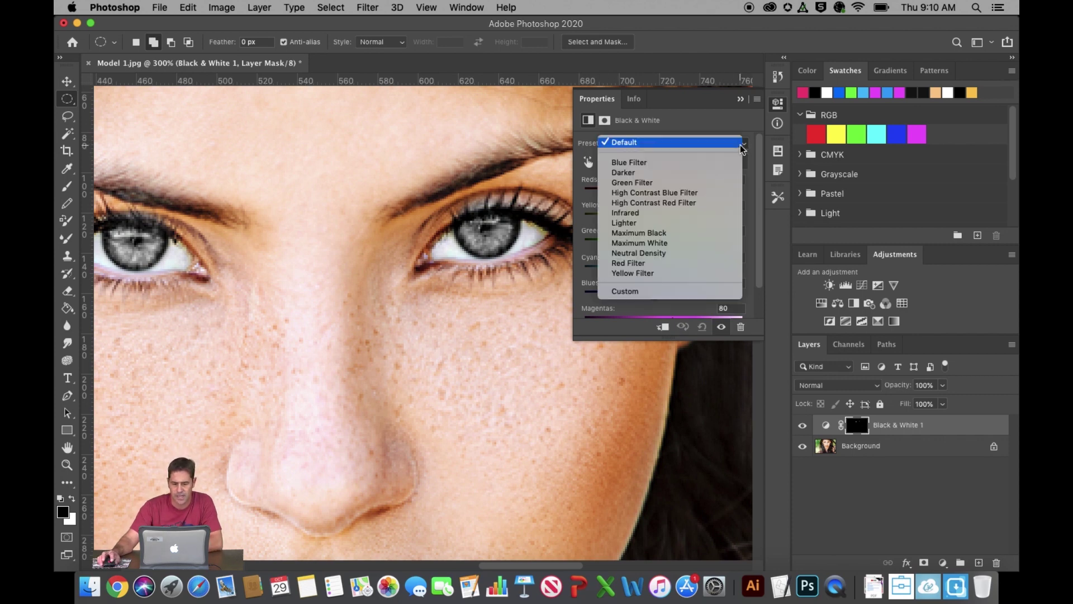
click(639, 184)
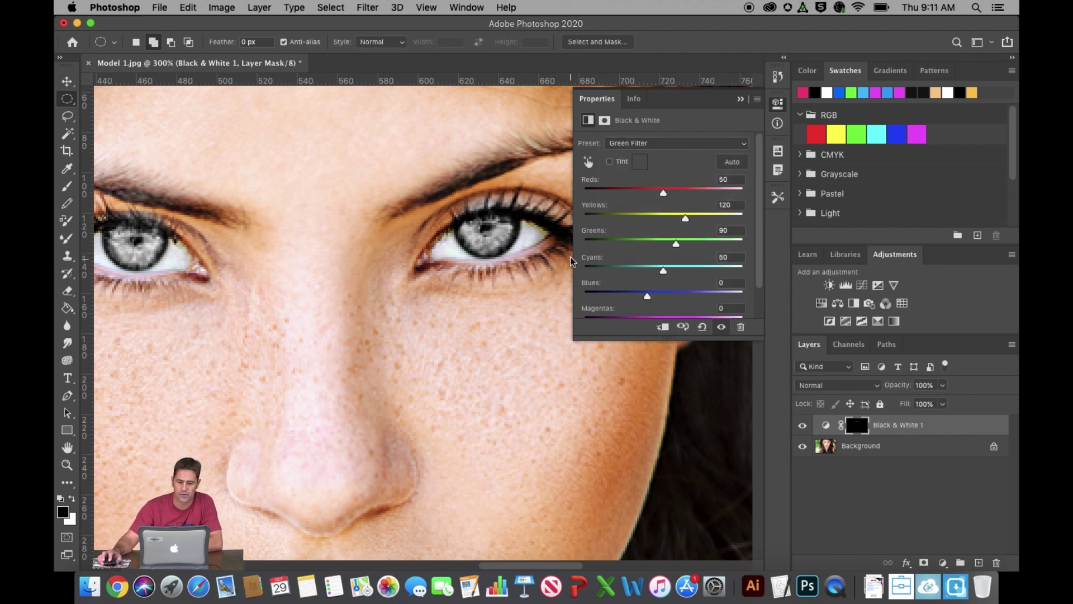
click(740, 99)
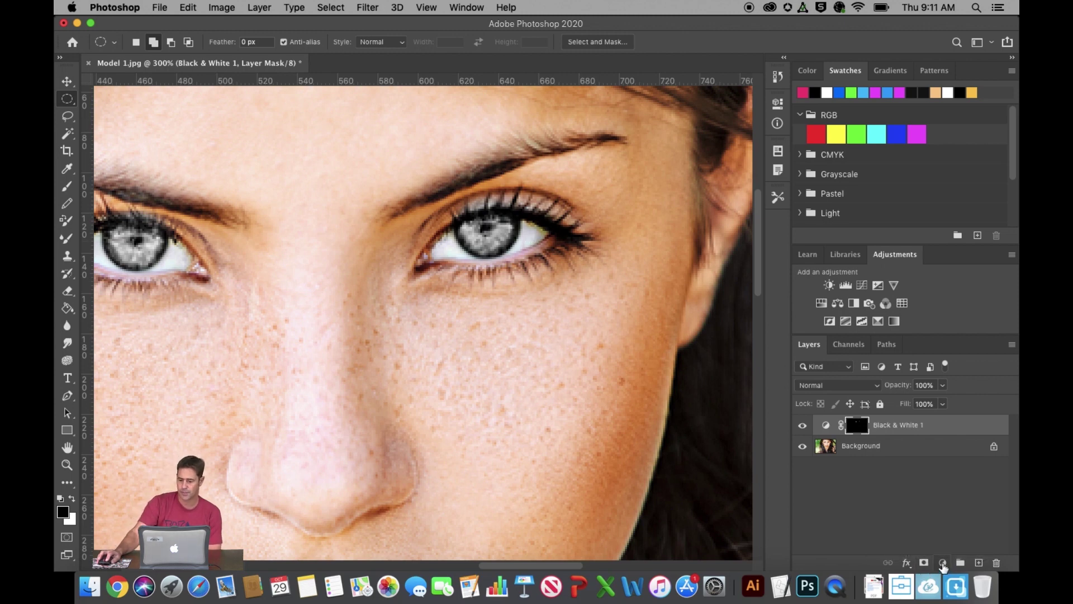
Add a Solid Color fill layer in blue 008aff and clip it to the Black & White adjustment layer
click(942, 563)
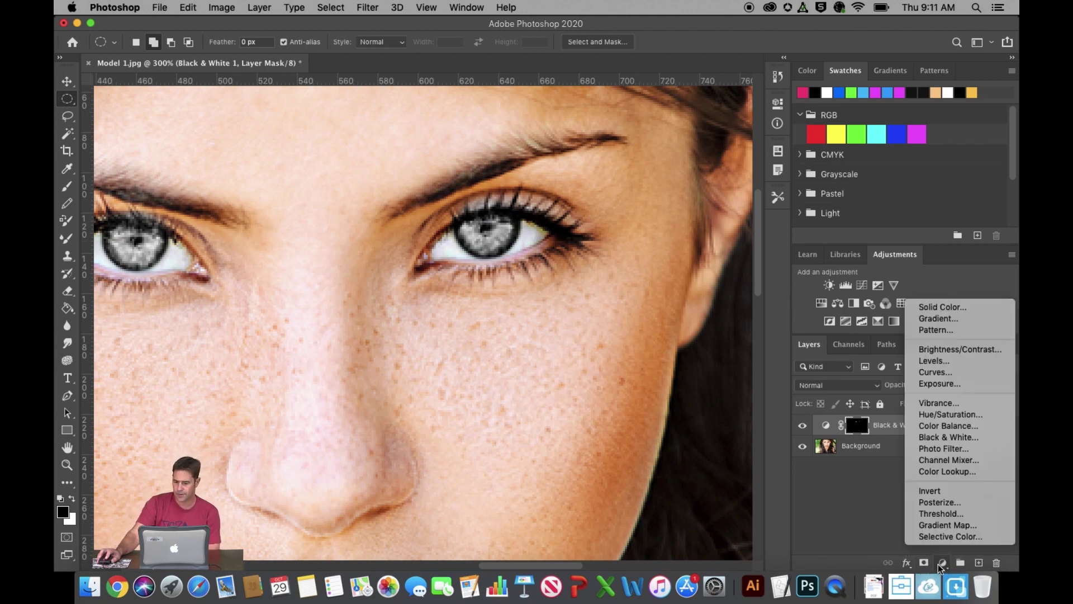
click(938, 312)
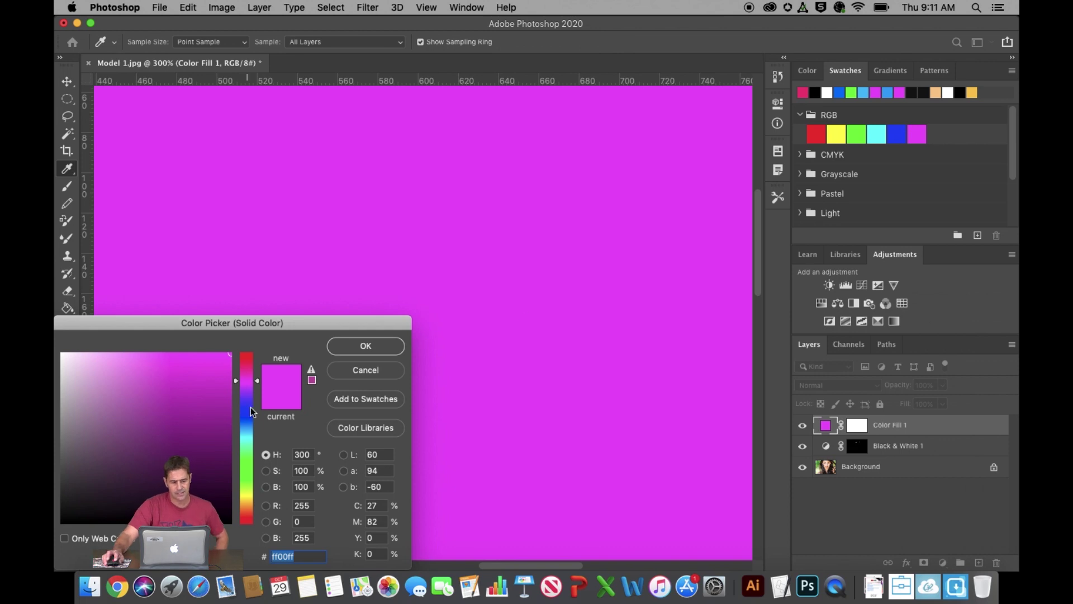
click(251, 425)
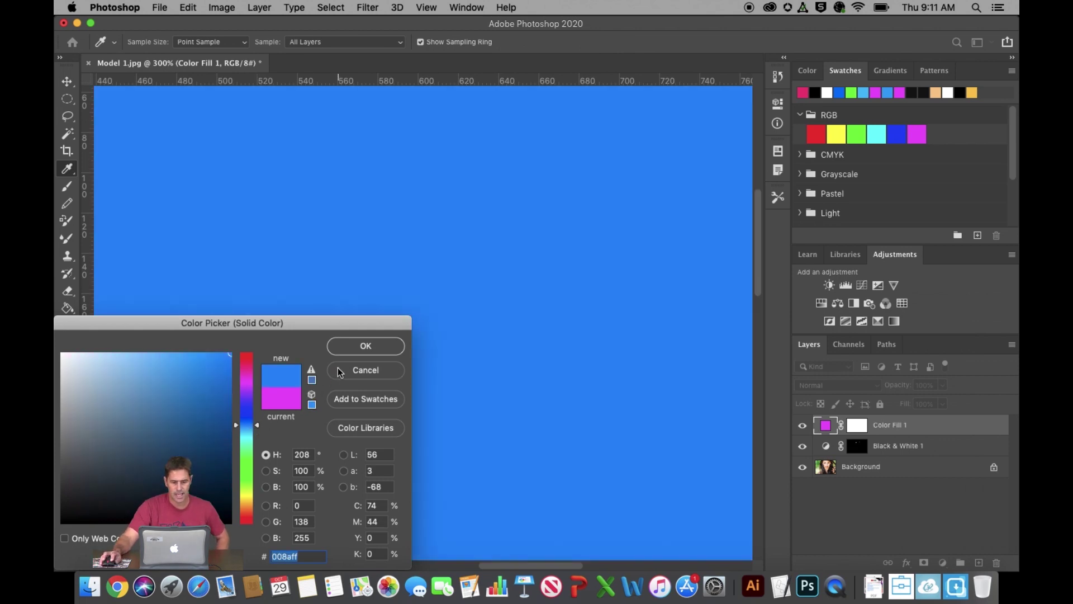
click(354, 347)
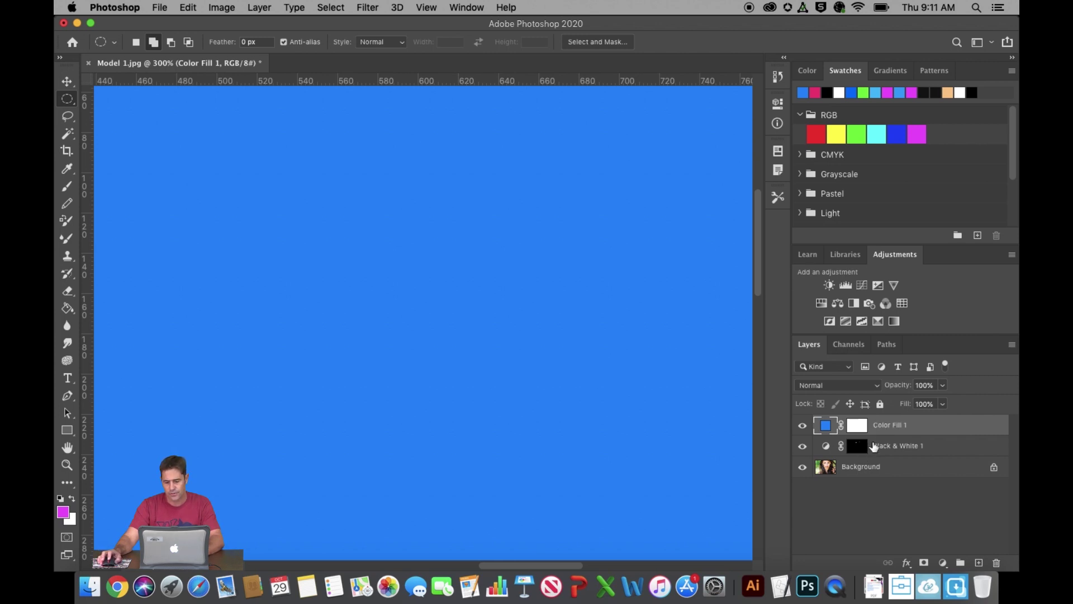
drag(900, 432, 883, 430)
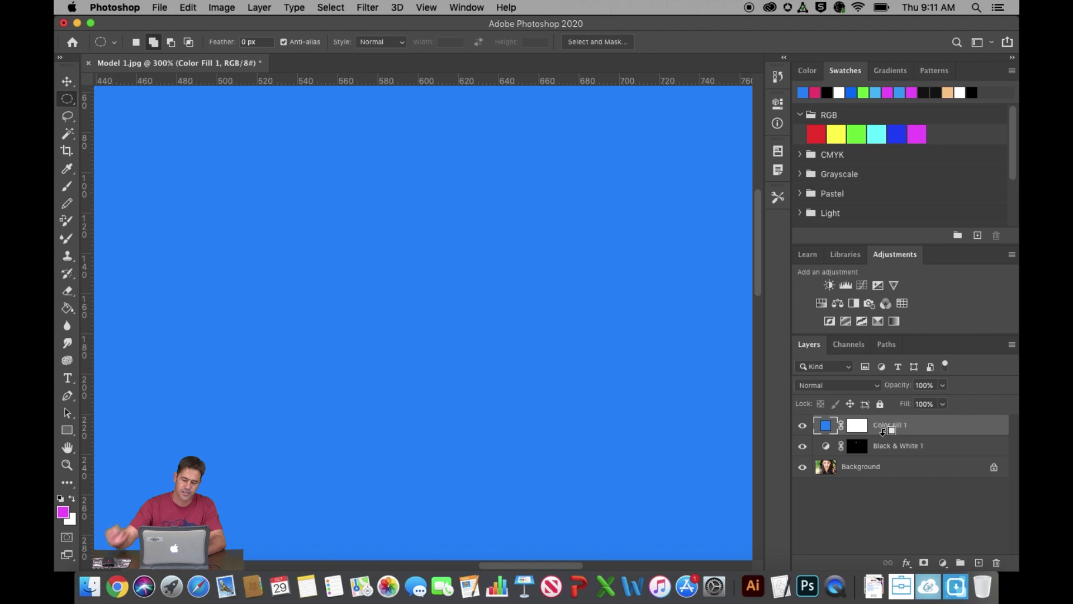
mouse_move(884, 430)
mouse_down()
mouse_move(863, 451)
mouse_move(885, 433)
mouse_up()
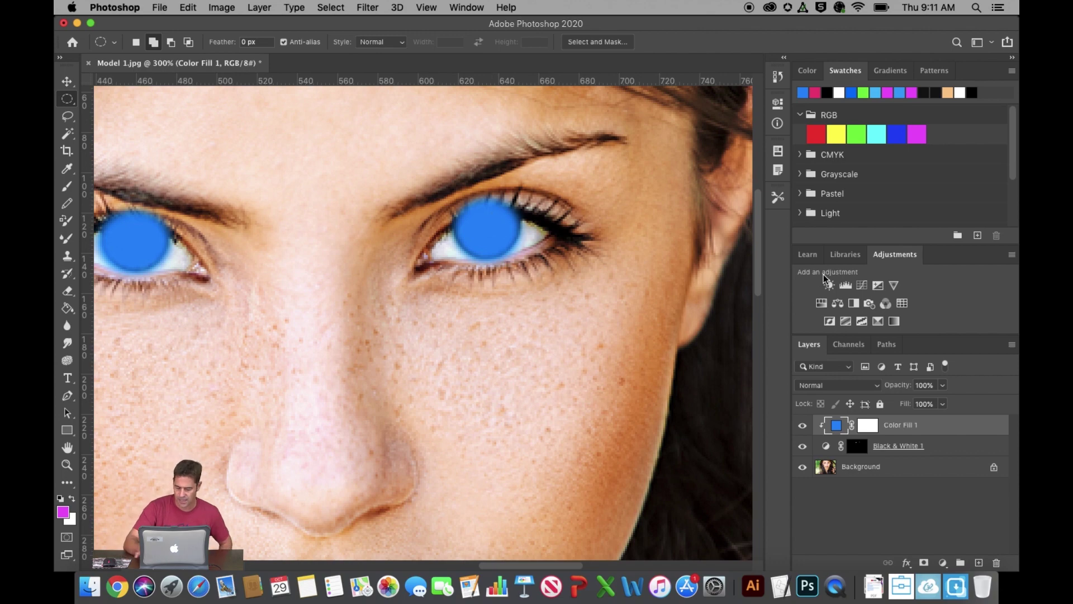
Set the blending mode of the blue fill layer to Color
key(super+1)
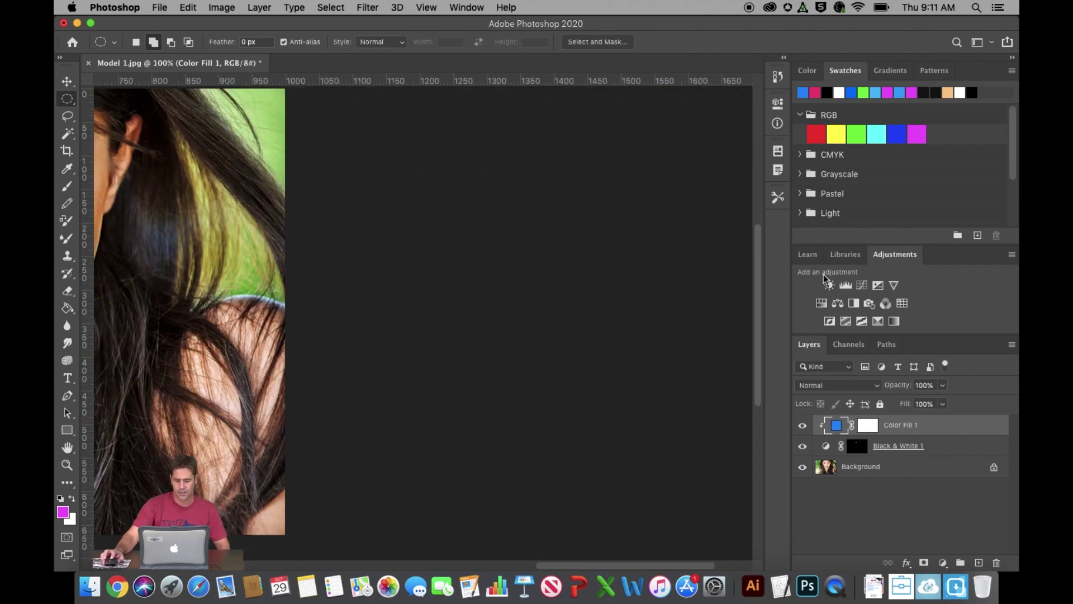
scroll(549, 565, left, 8)
scroll(550, 564, left, 3)
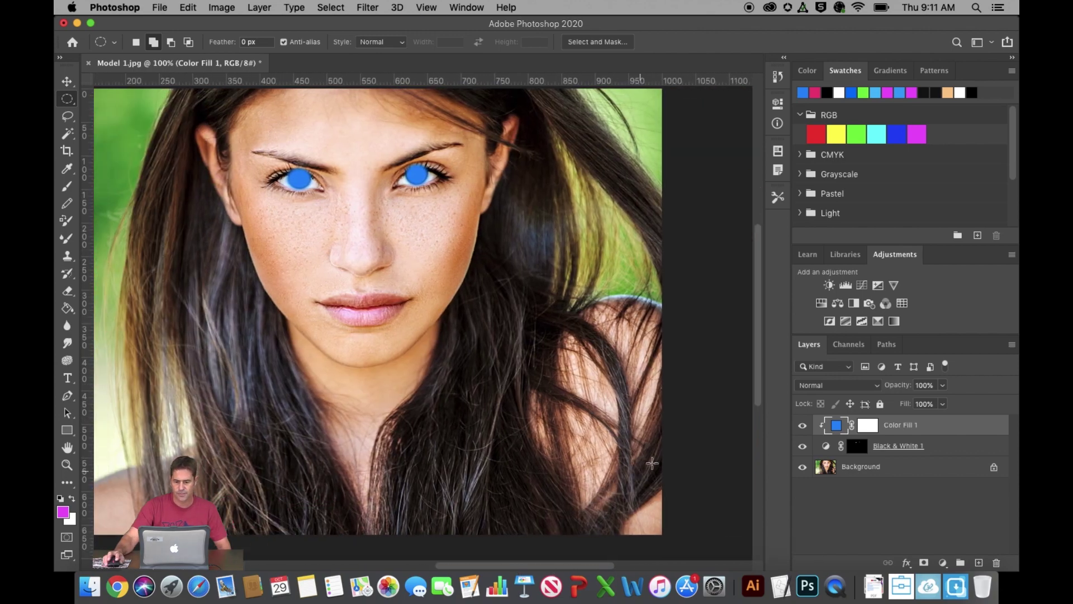
drag(760, 380, 760, 353)
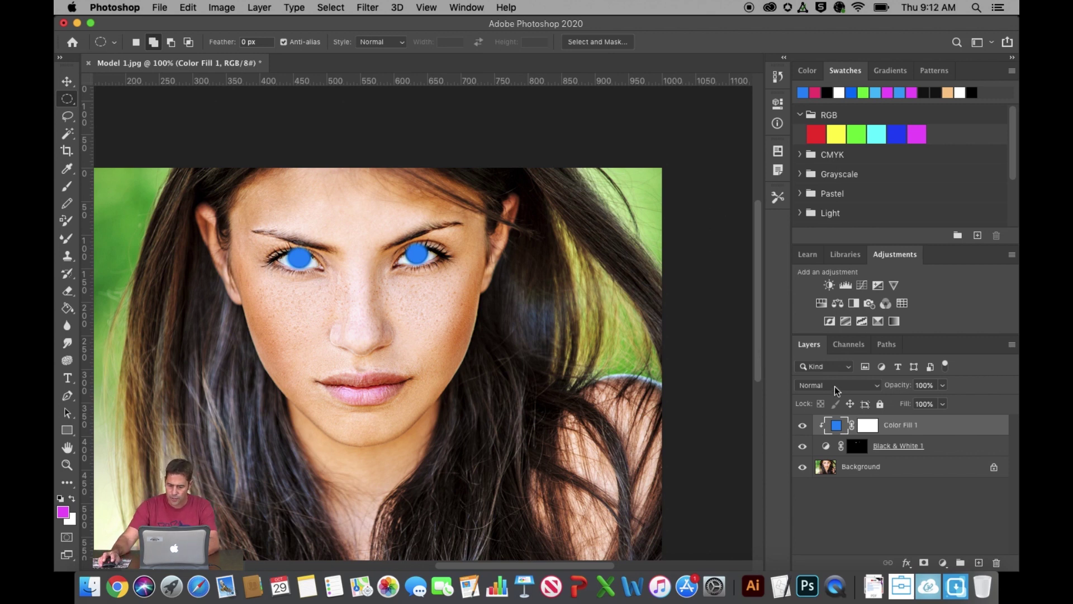
click(877, 386)
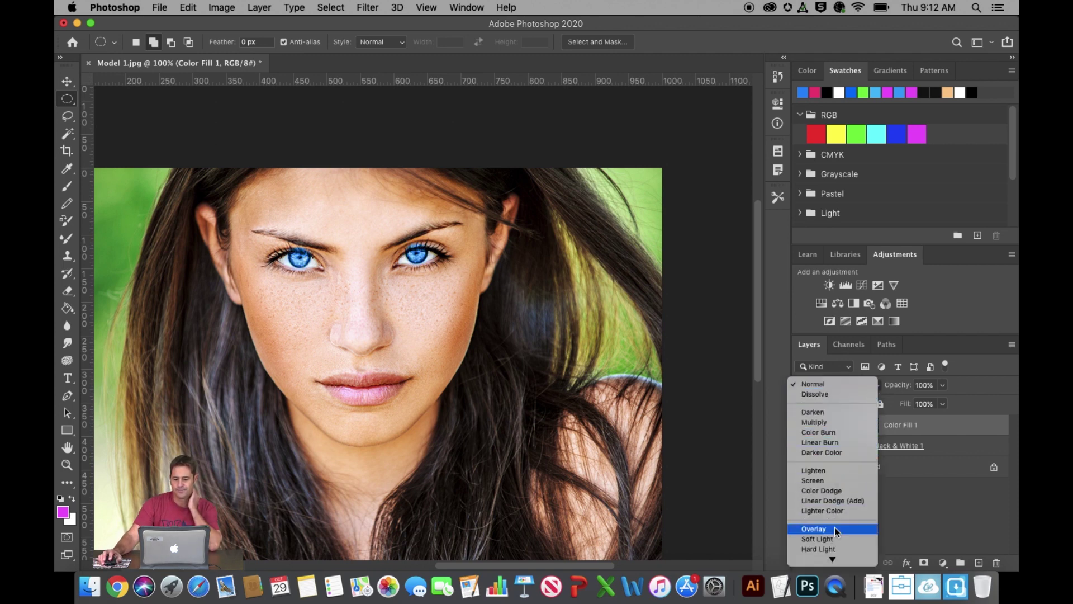
scroll(831, 517, down, 5)
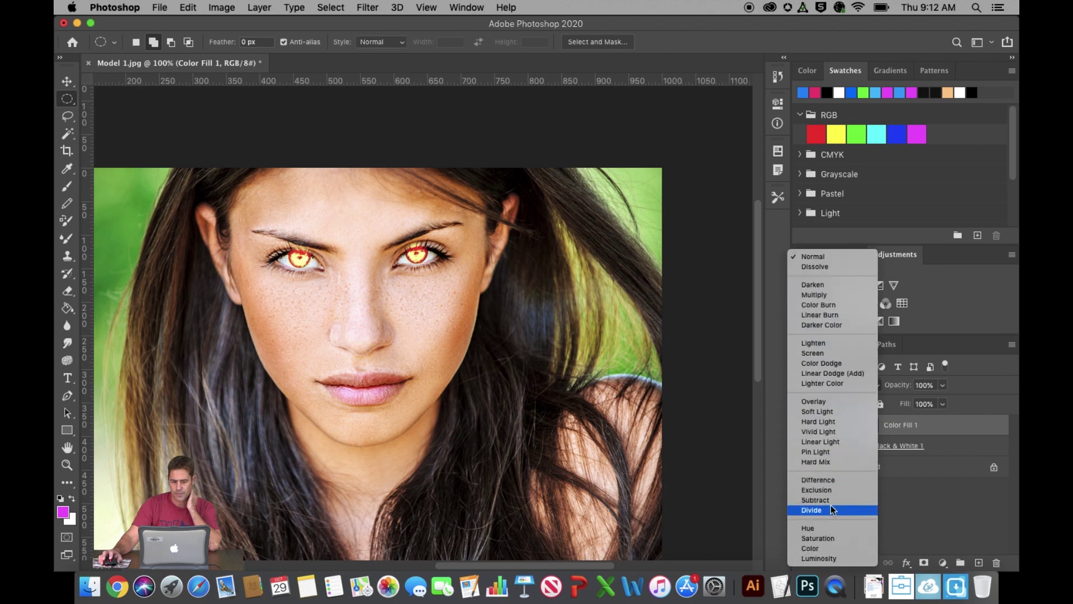
click(824, 549)
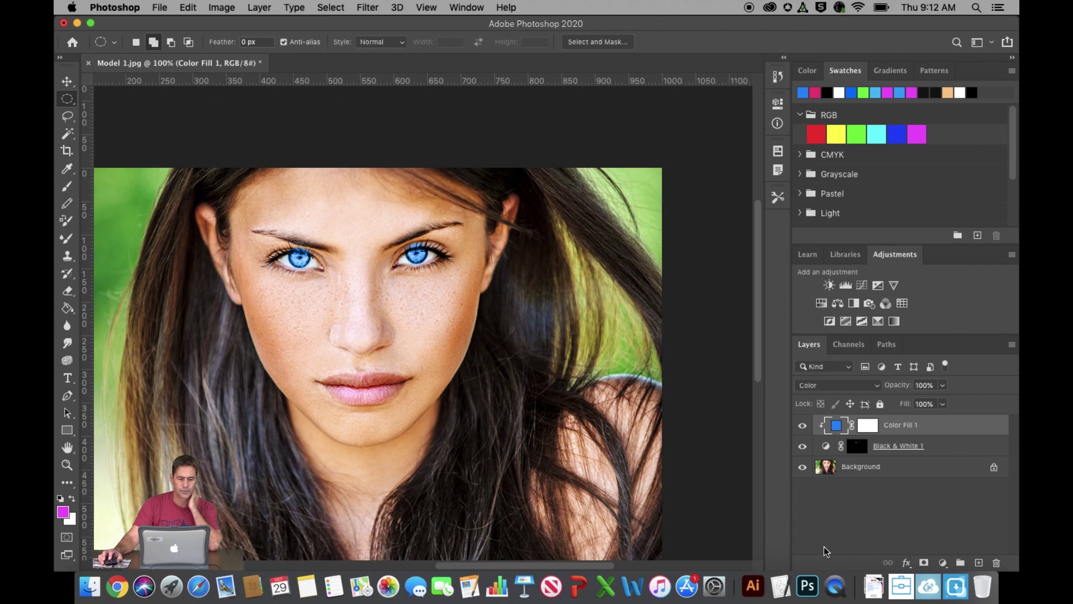
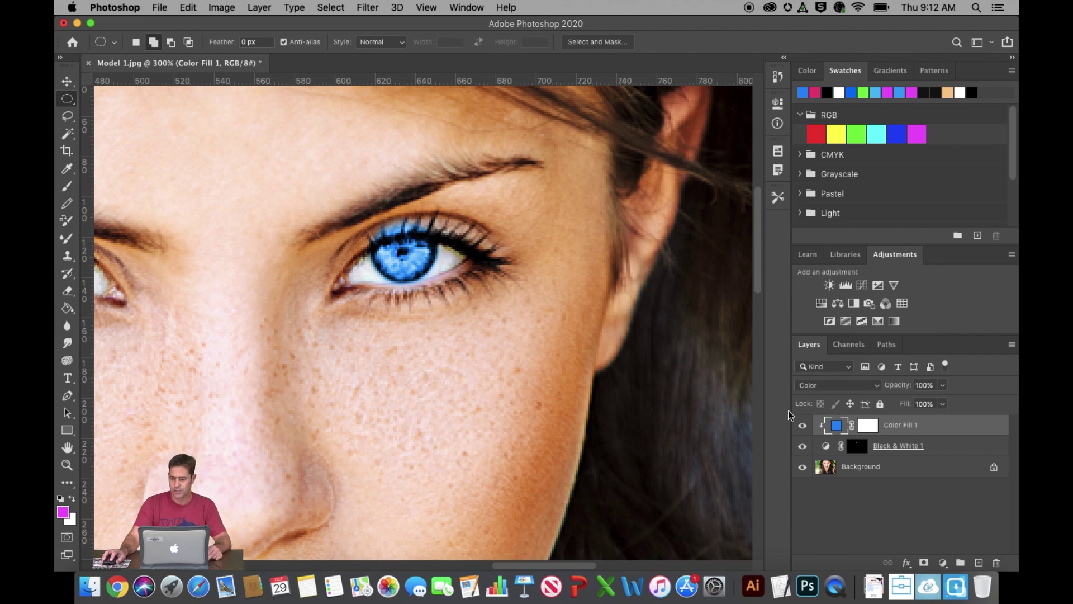
Target the Black & White adjustment layer's mask and set up a Soft Round brush with black as the foreground color
click(861, 449)
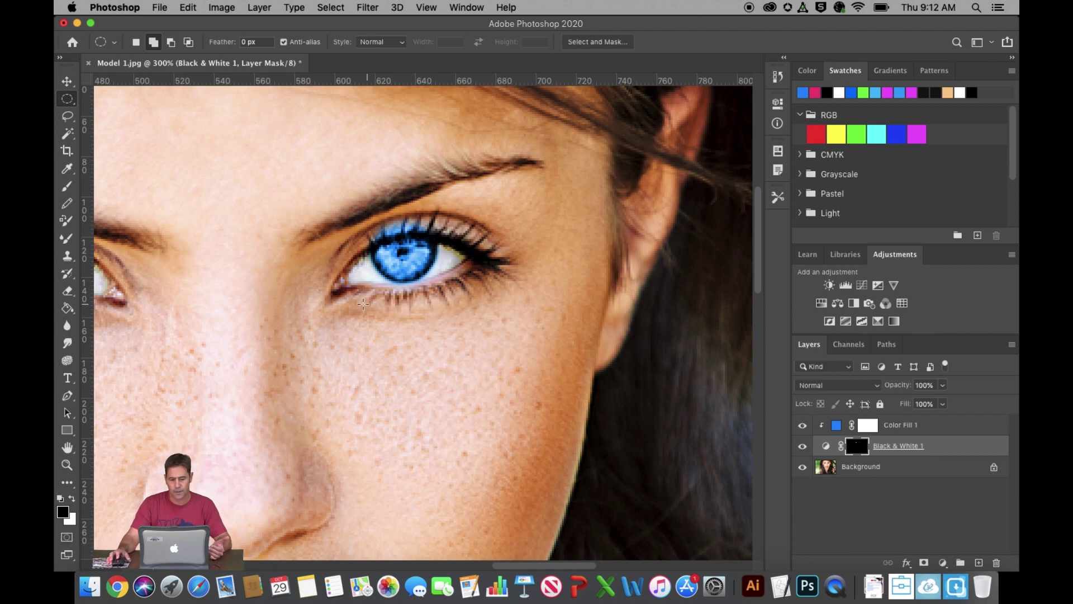
click(68, 187)
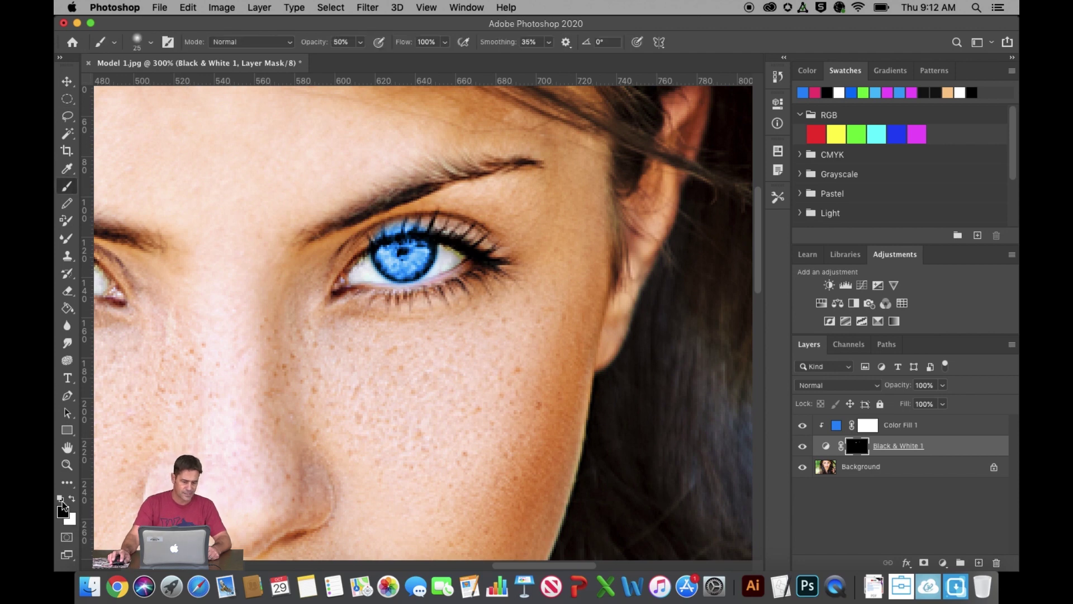
key(x)
click(71, 499)
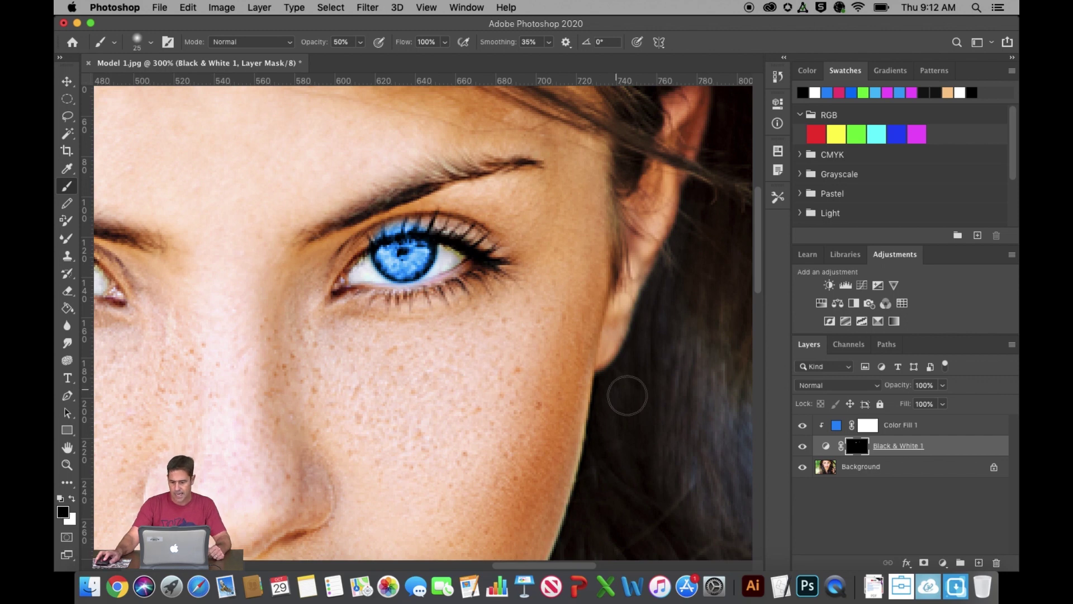
click(150, 43)
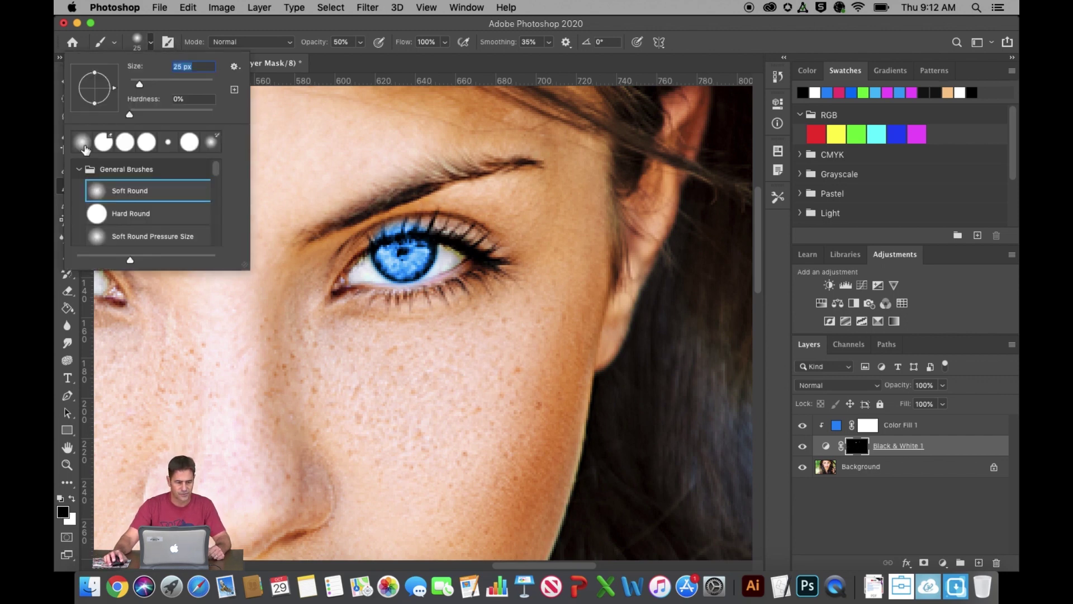
click(126, 191)
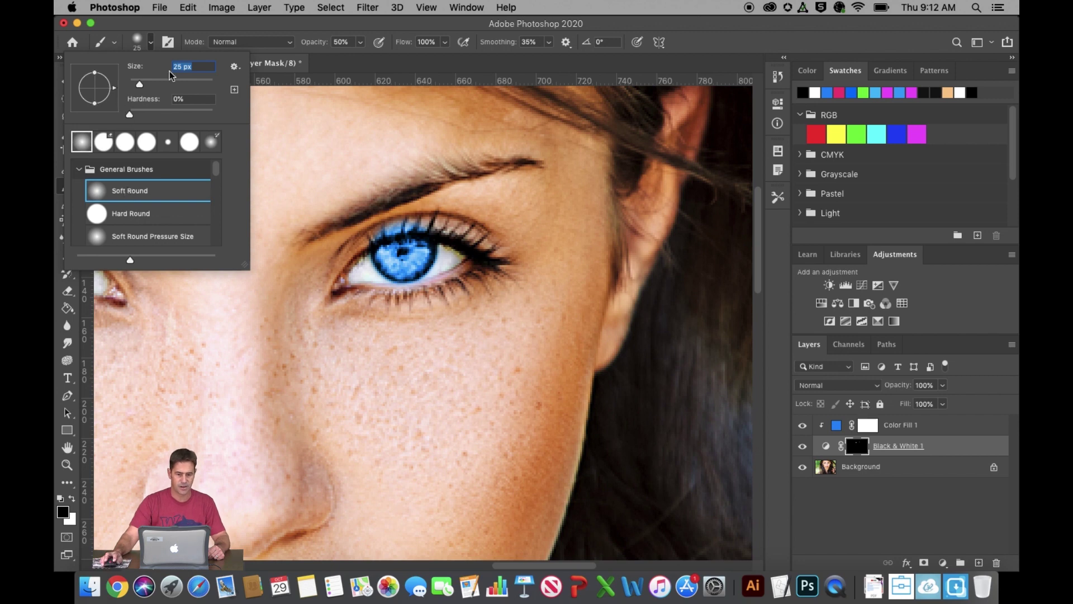
click(687, 34)
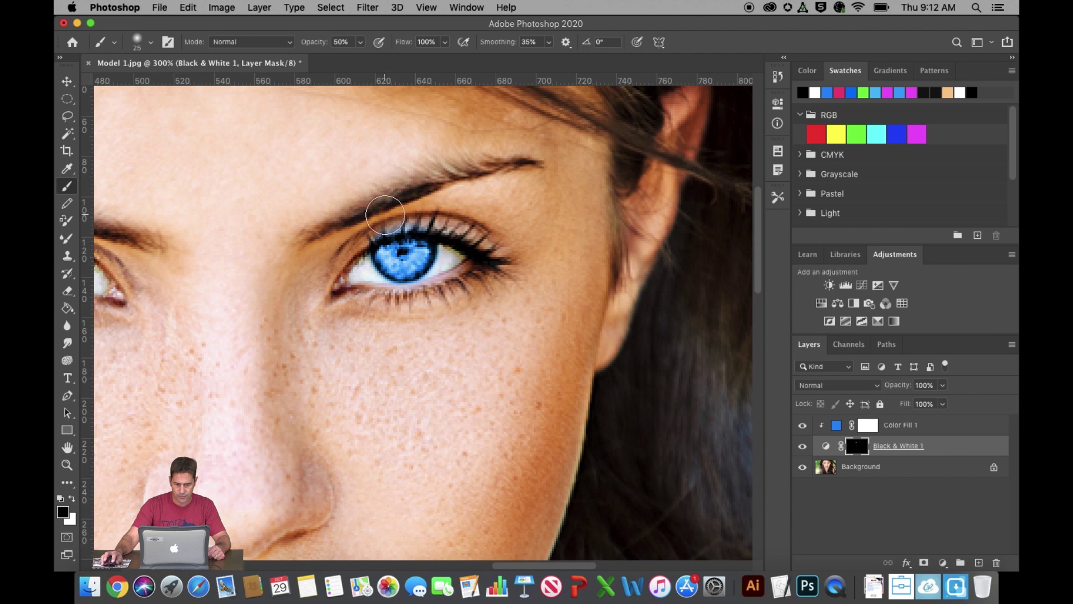
Reduce the brush size to 10 px and paint black at 50% opacity over the pupil of the zoomed-in eye on the mask
key(bracketleft)
key(bracketleft)
key(bracketleft)
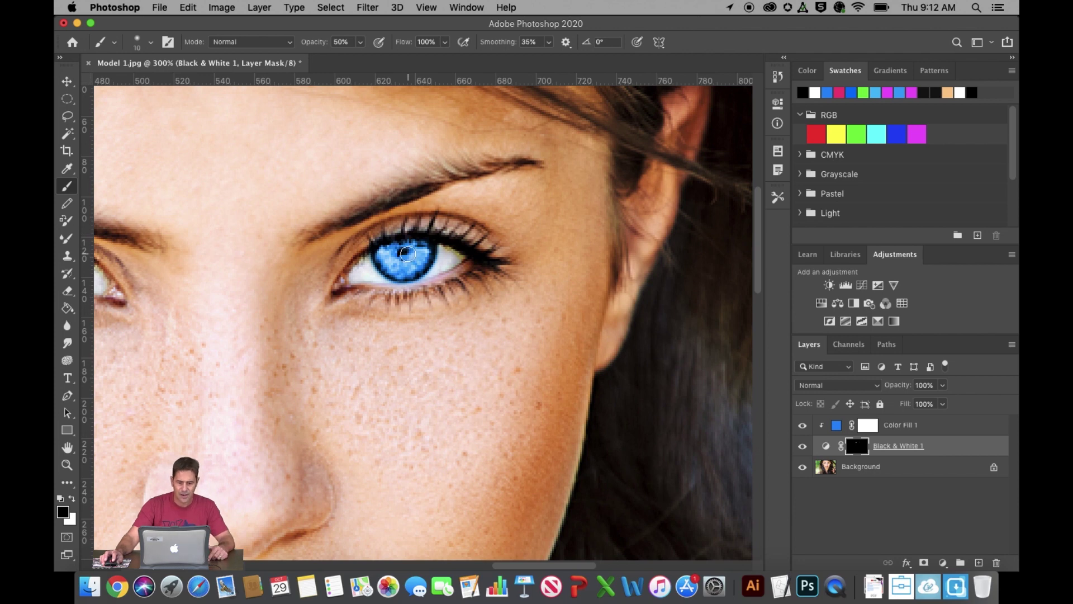
click(362, 43)
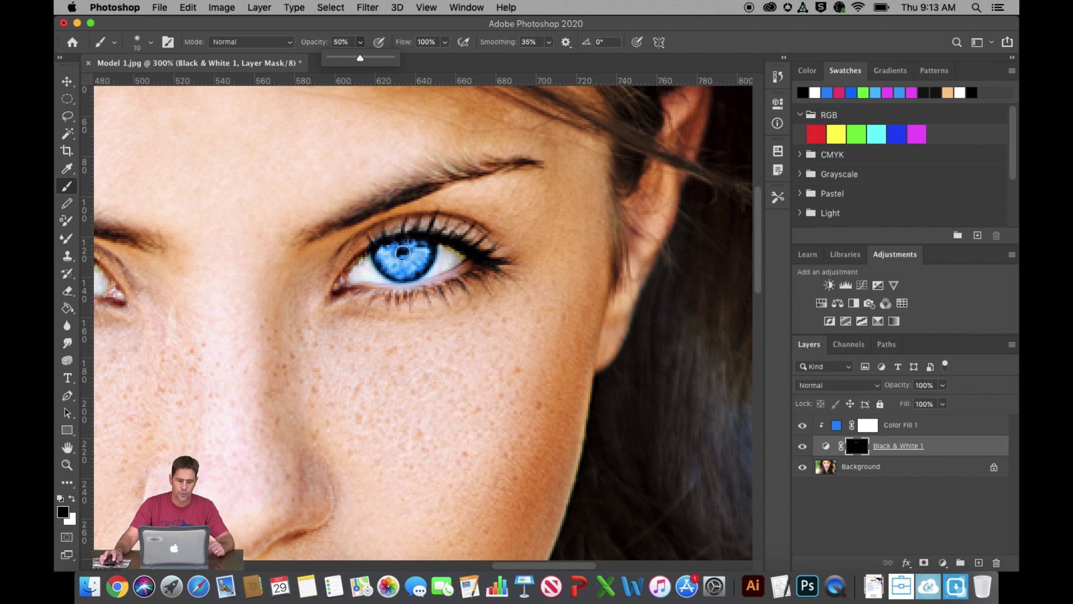
click(403, 252)
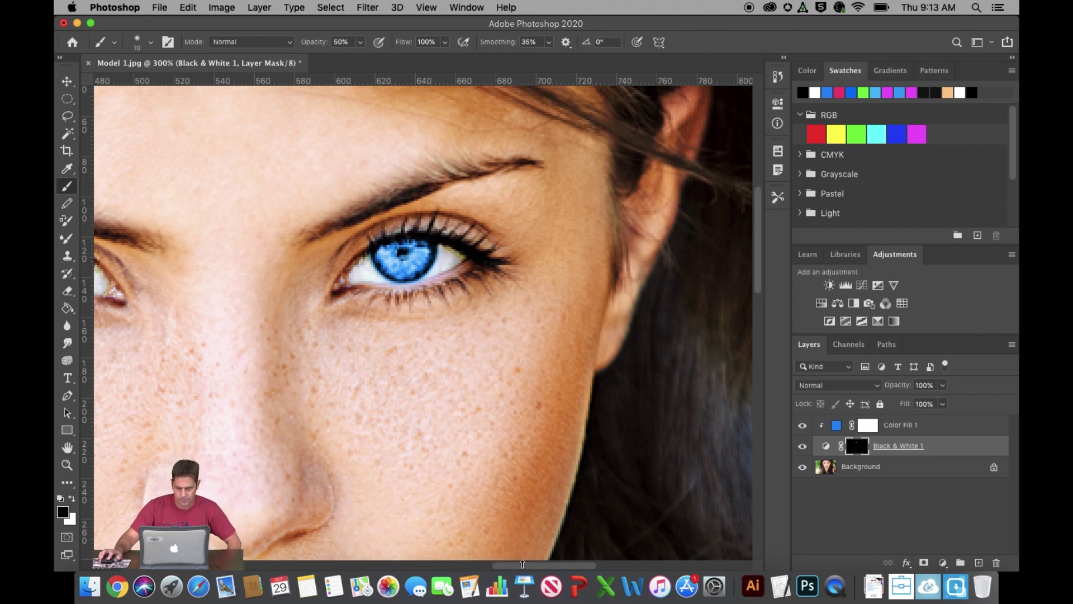
drag(540, 568, 493, 568)
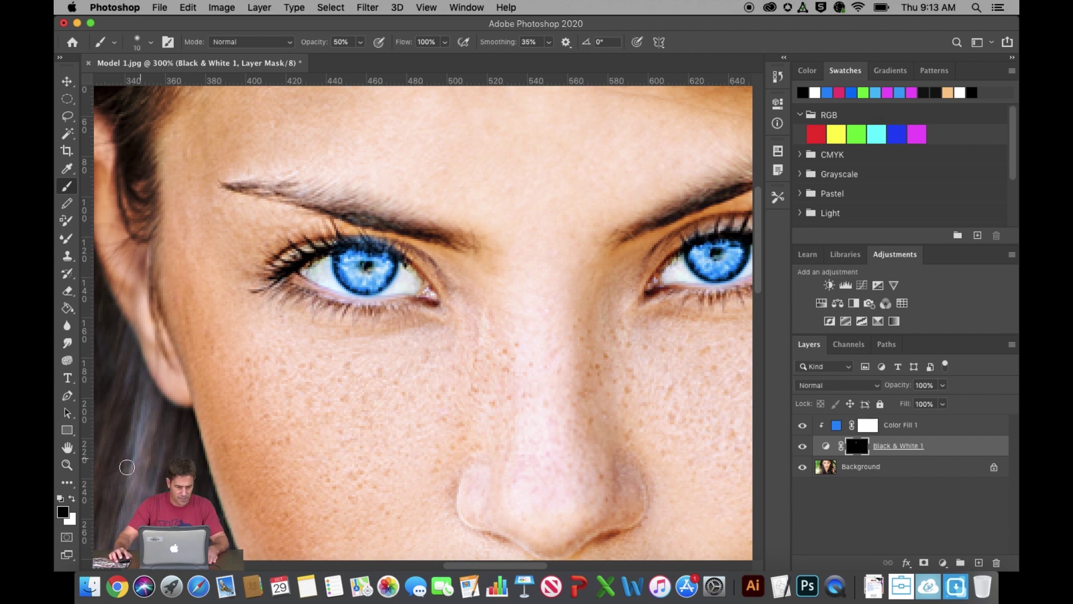
click(72, 498)
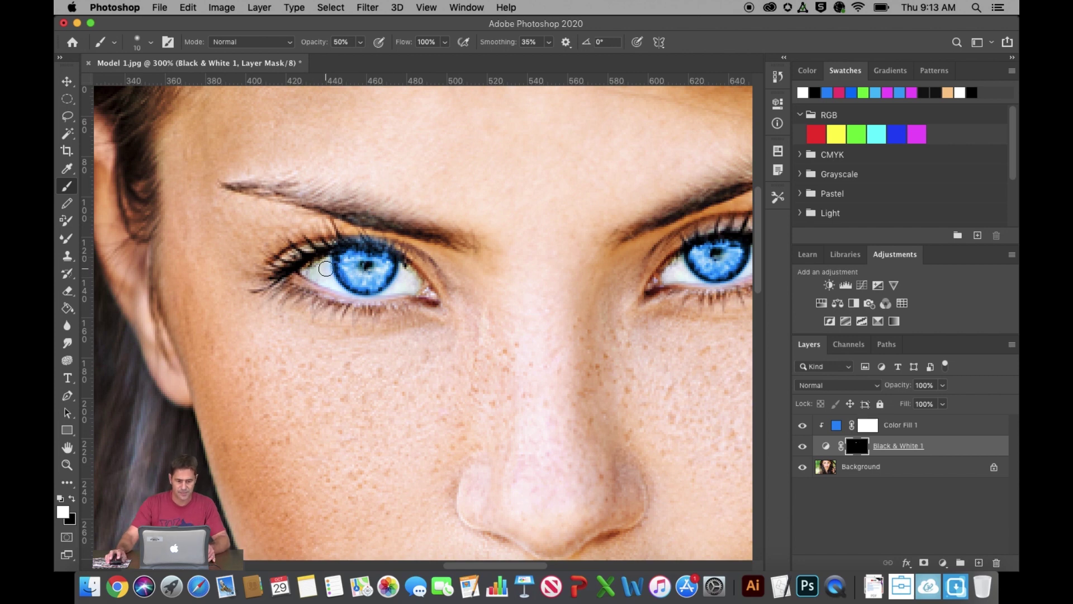
click(71, 501)
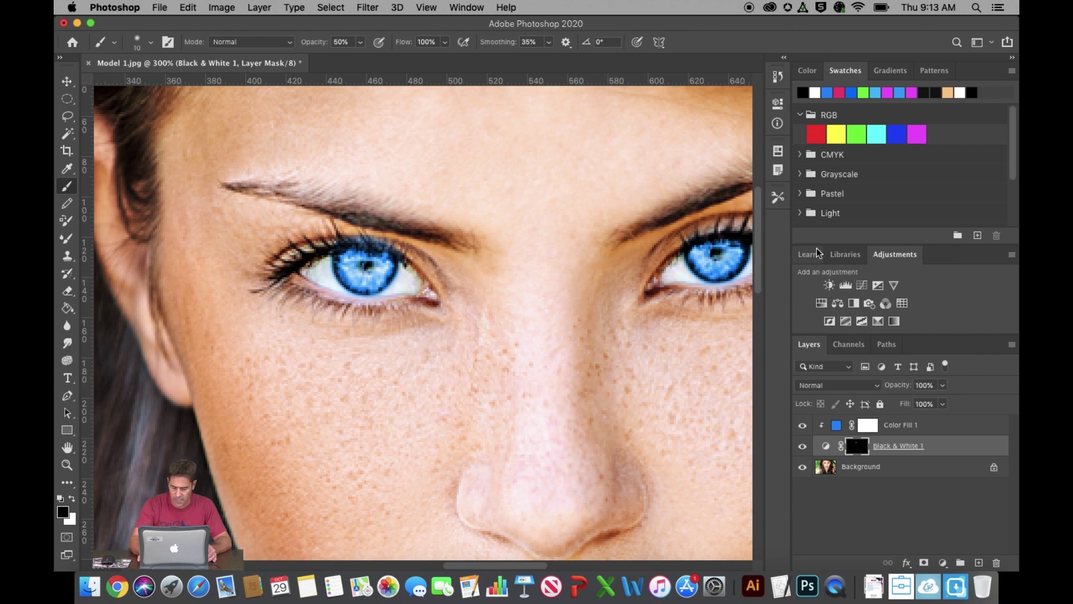
key(super+0)
key(super+1)
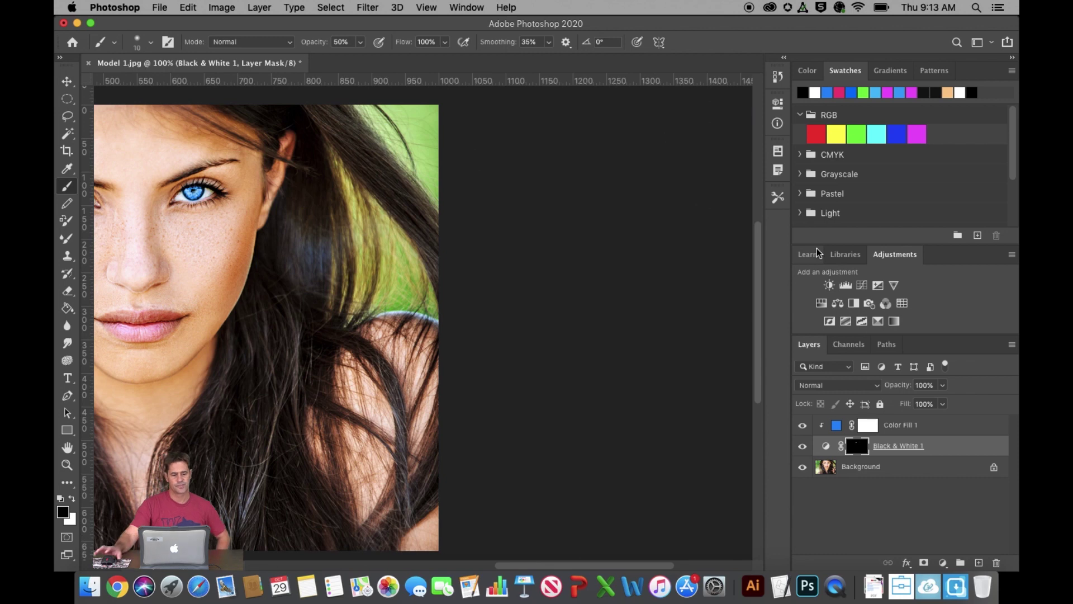
drag(624, 570, 574, 568)
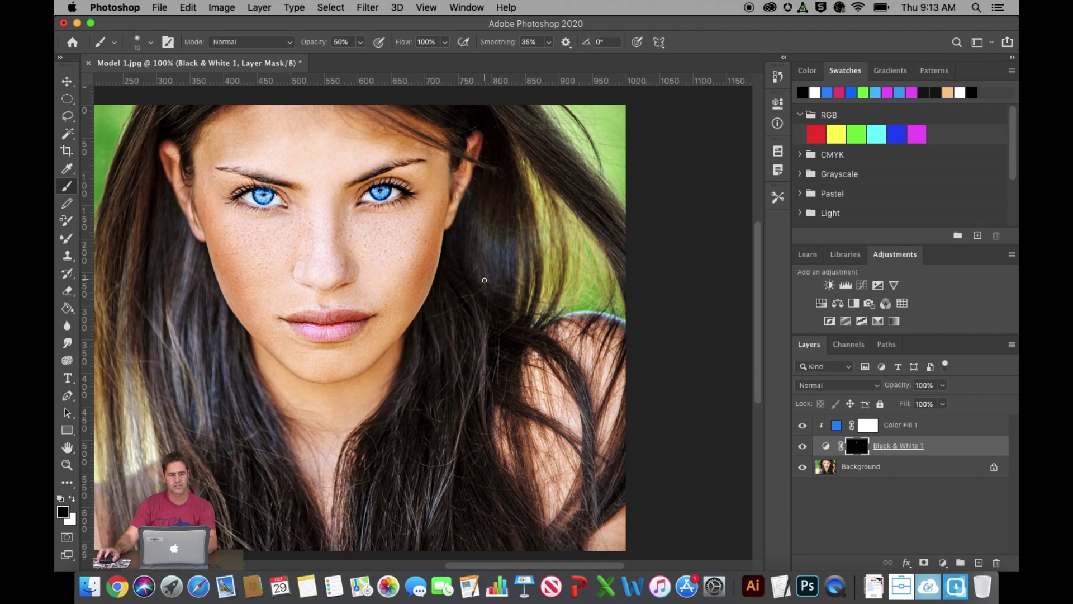
Open the image Model 2.jpg from the Model 1 folder
click(158, 7)
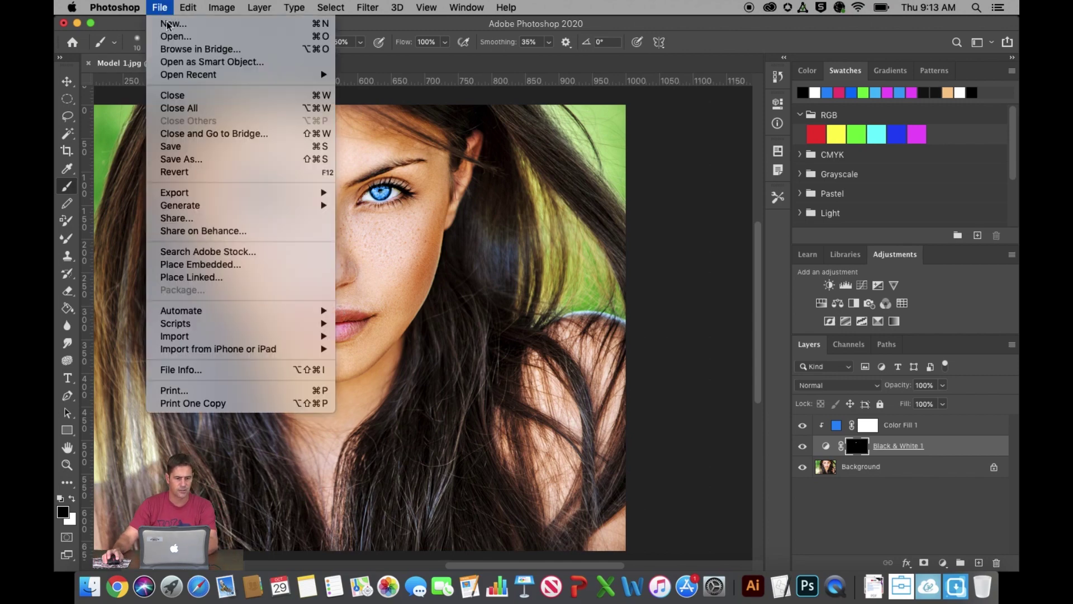
click(166, 40)
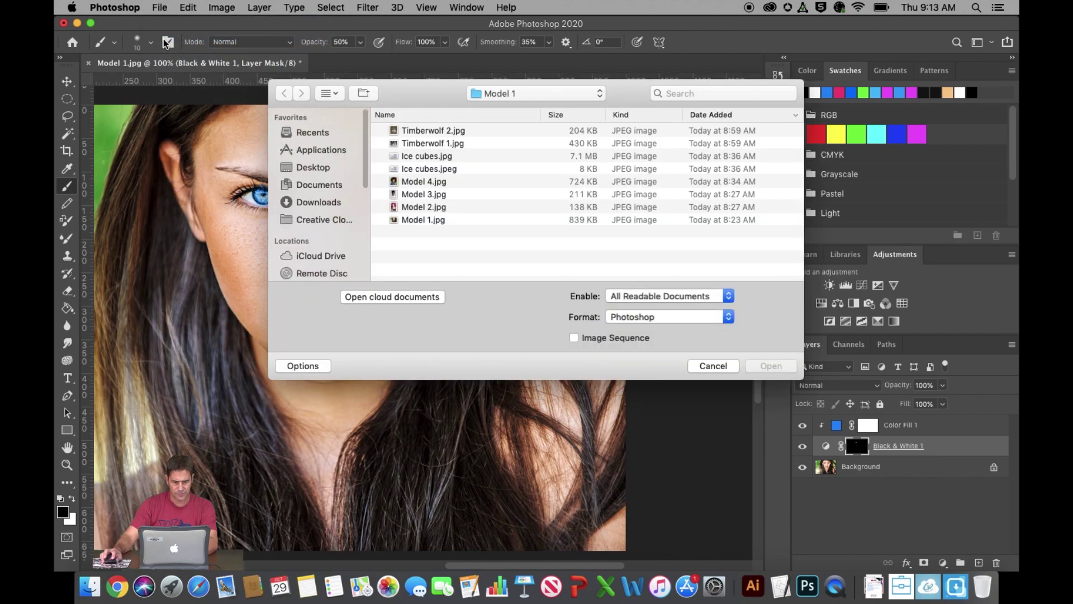
click(422, 208)
double_click(419, 208)
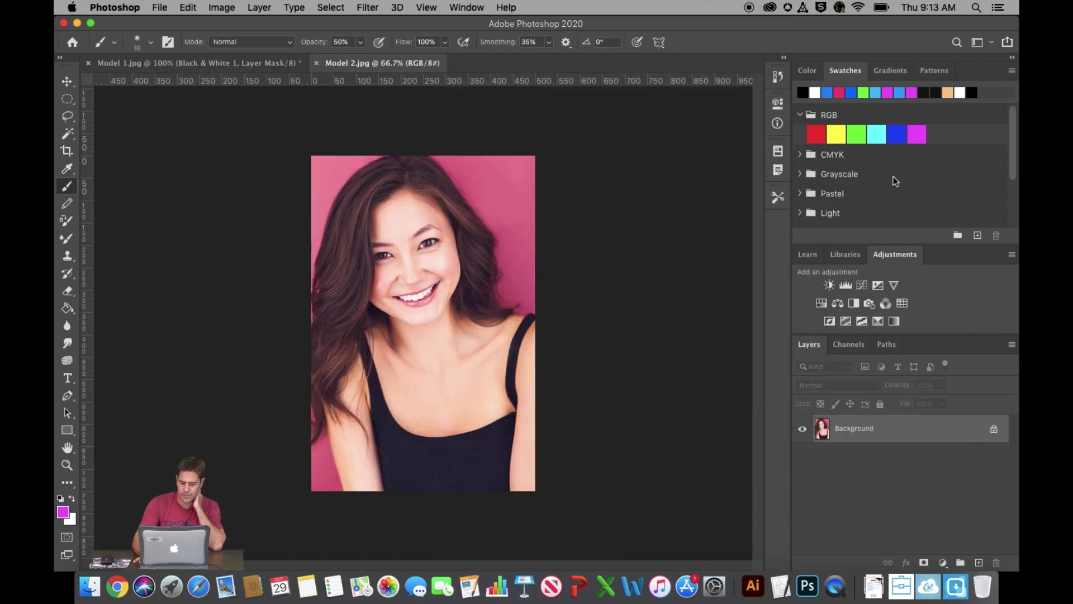
Select both irises of the smiling model with the Elliptical Marquee tool, adding the second ellipse to the first
key(super+plus)
key(super+plus)
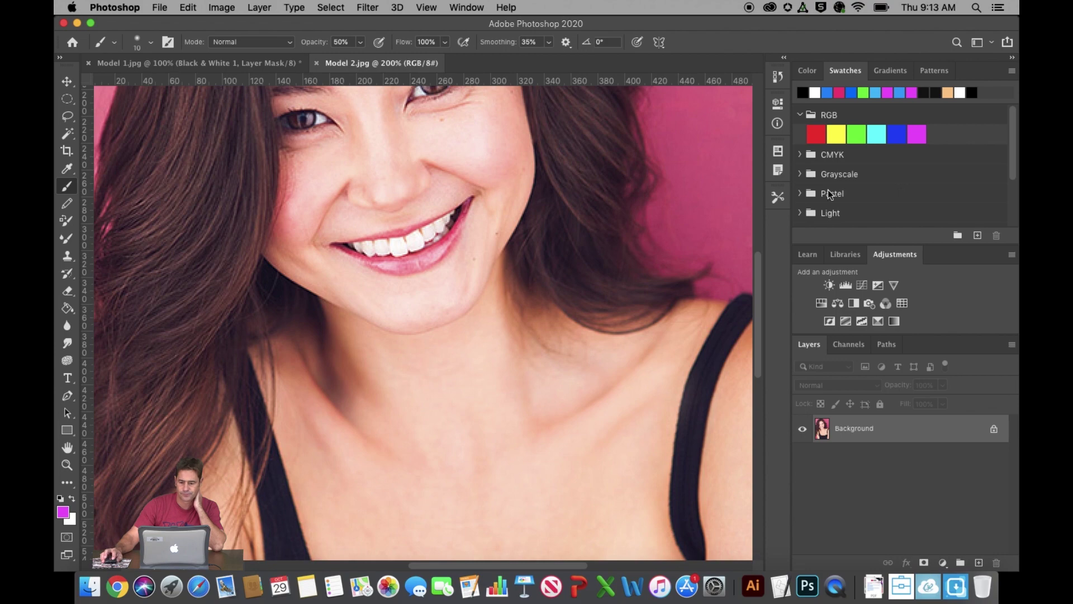
drag(754, 308, 766, 267)
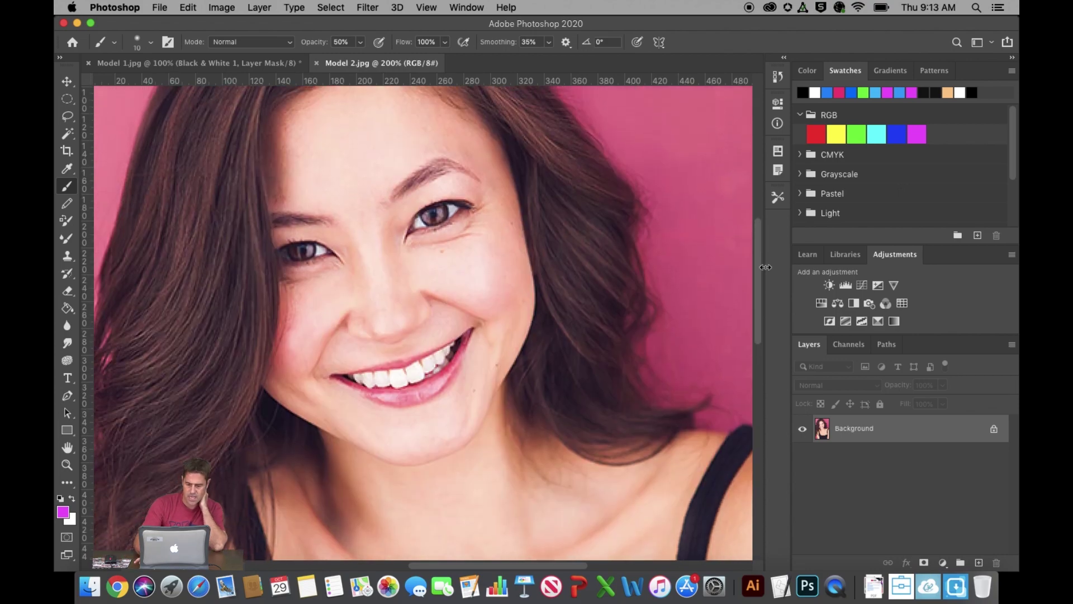
key(super+plus)
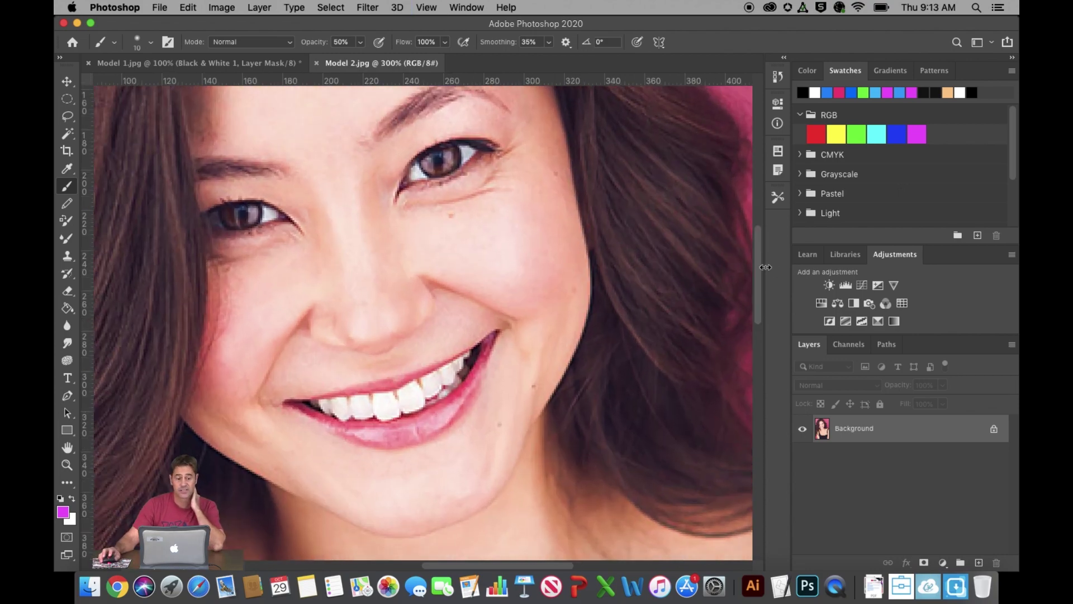
click(67, 99)
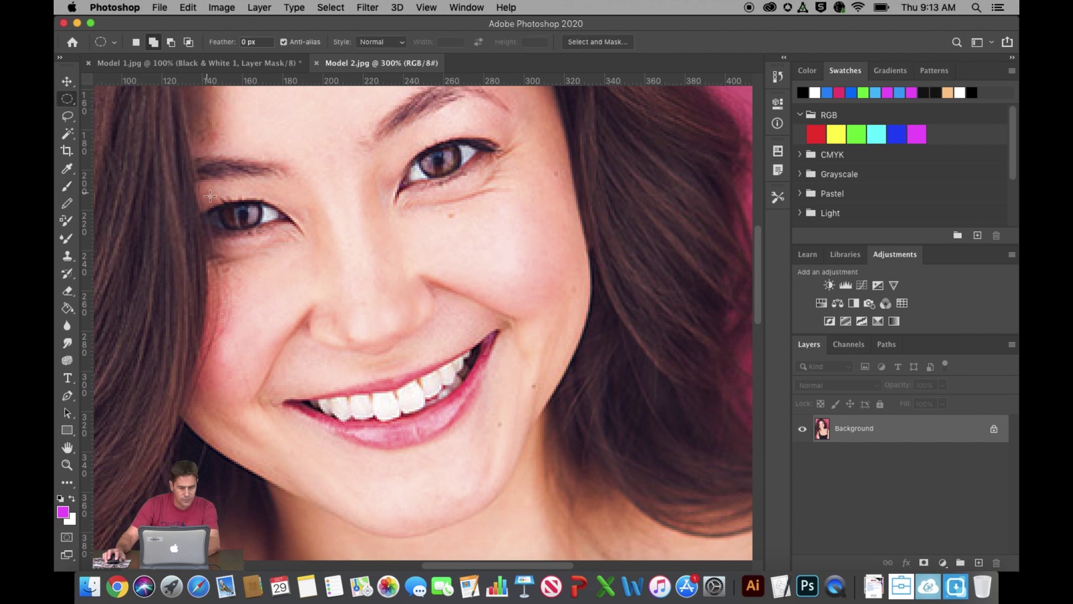
drag(216, 197, 264, 233)
drag(415, 152, 462, 179)
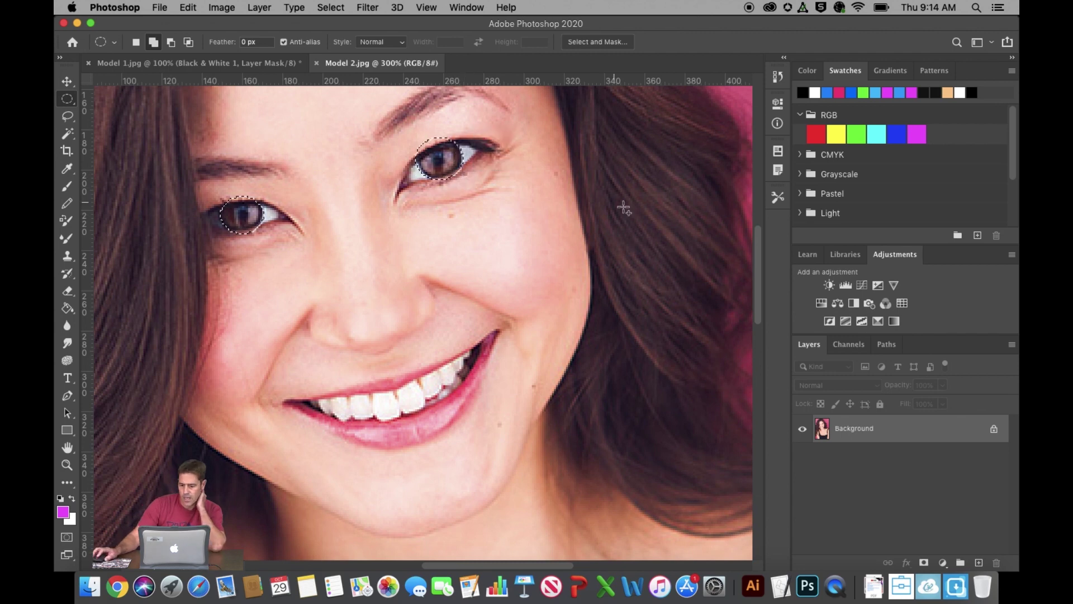
Add a Black & White adjustment layer for the selected irises of Model 2.jpg and apply the Green Filter preset
click(944, 564)
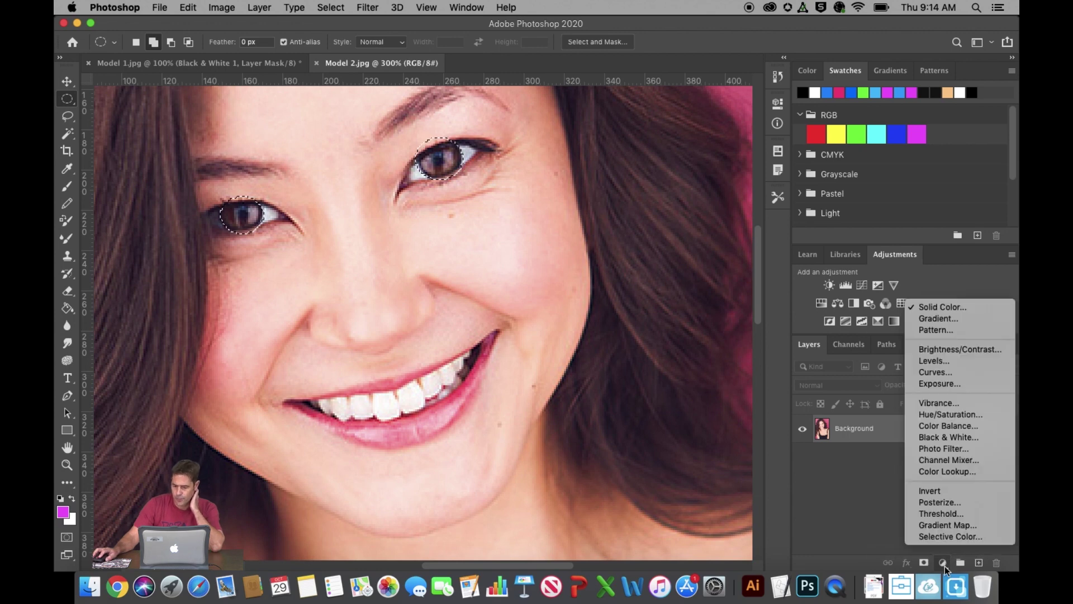
click(964, 438)
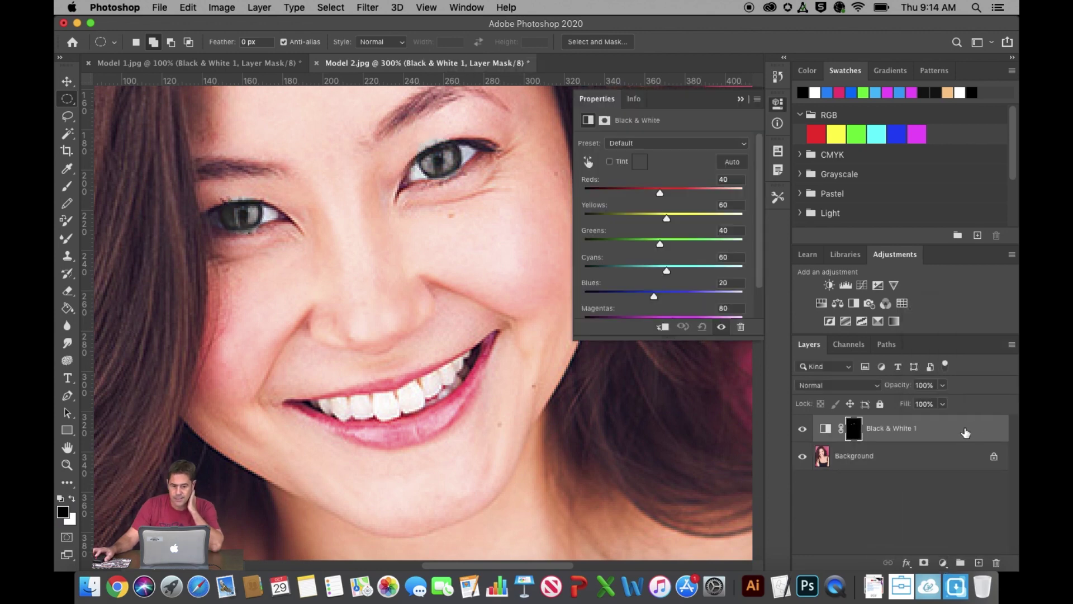
click(746, 146)
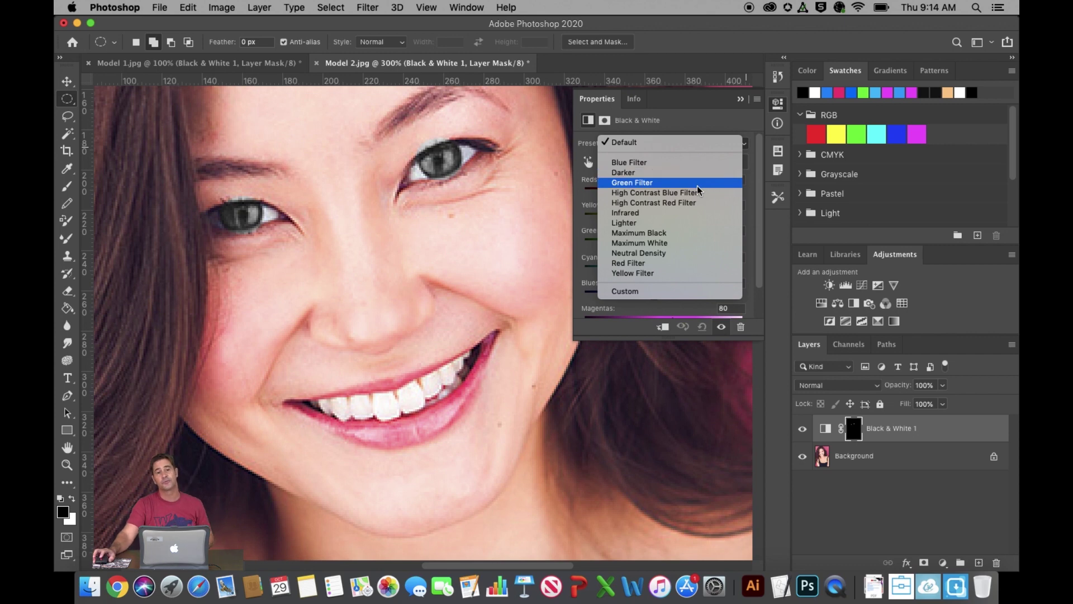
click(697, 184)
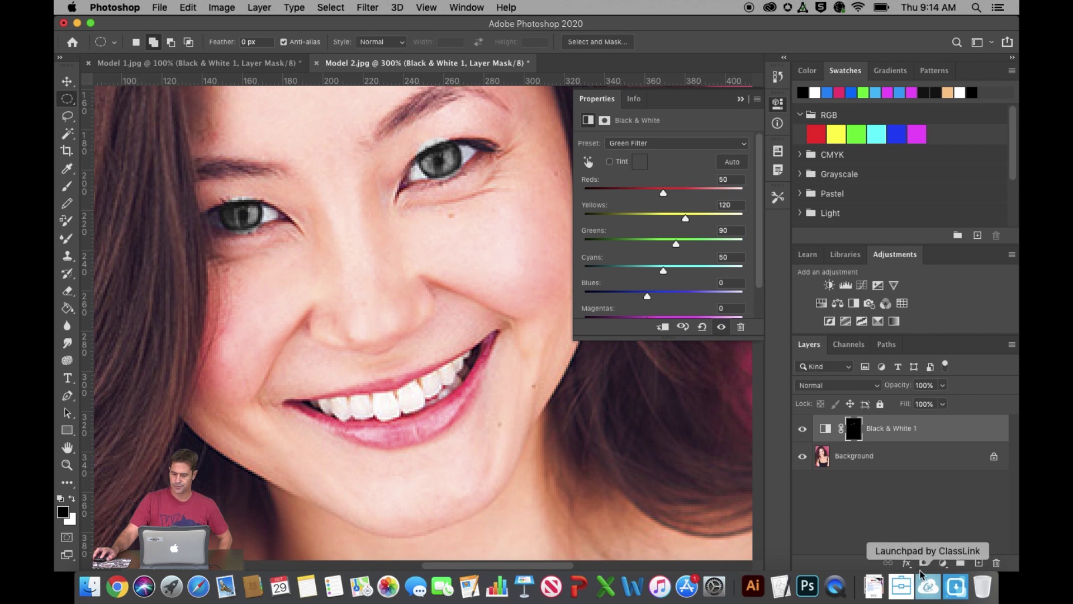
Add a Solid Color fill layer in blue 0048ff and clip it to the Black & White adjustment layer
click(943, 564)
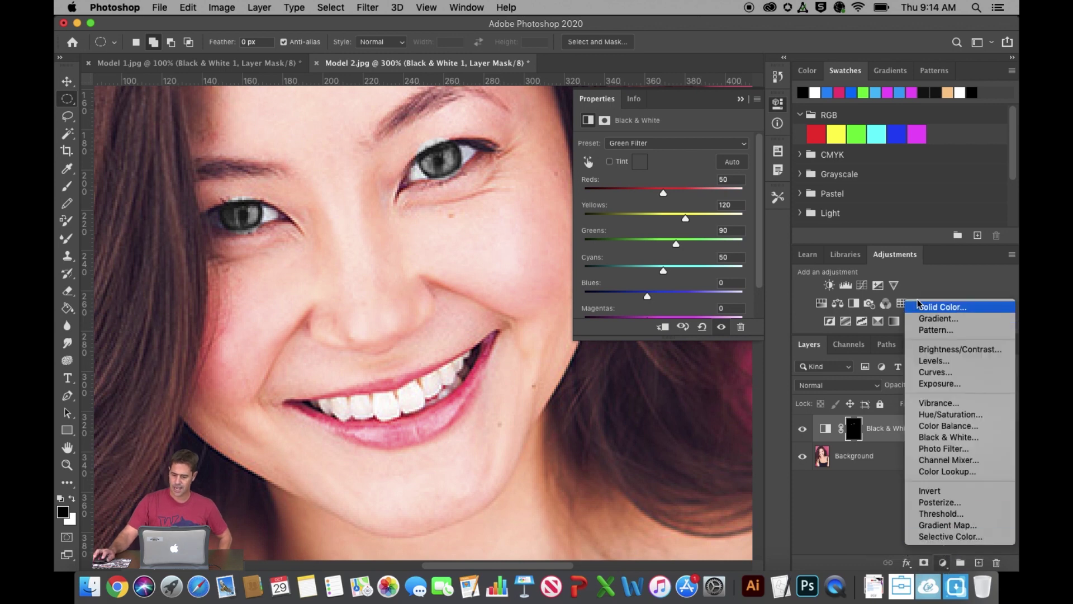
click(934, 307)
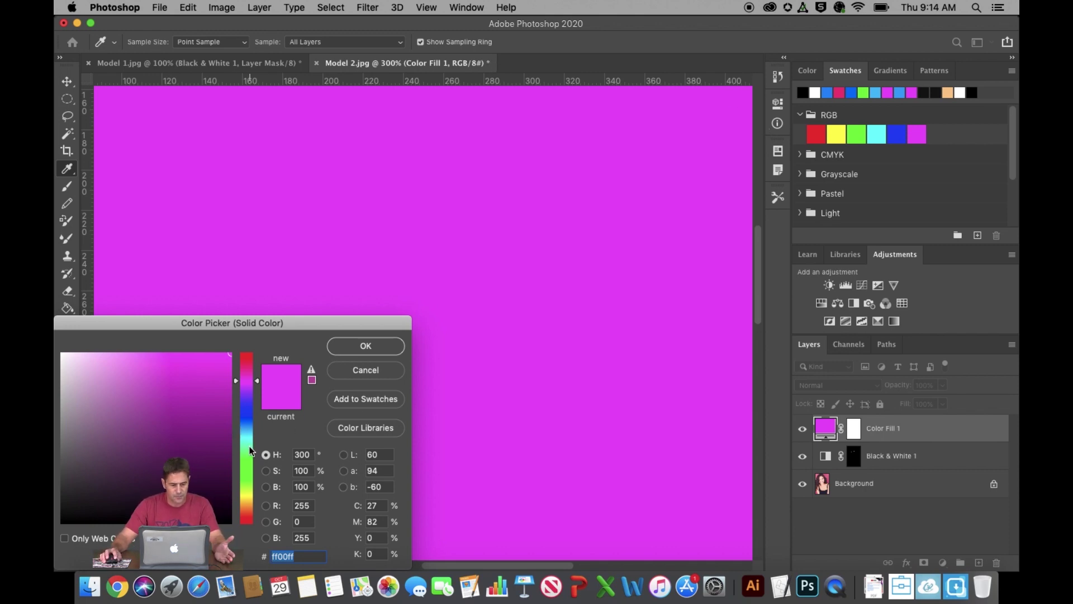
click(250, 420)
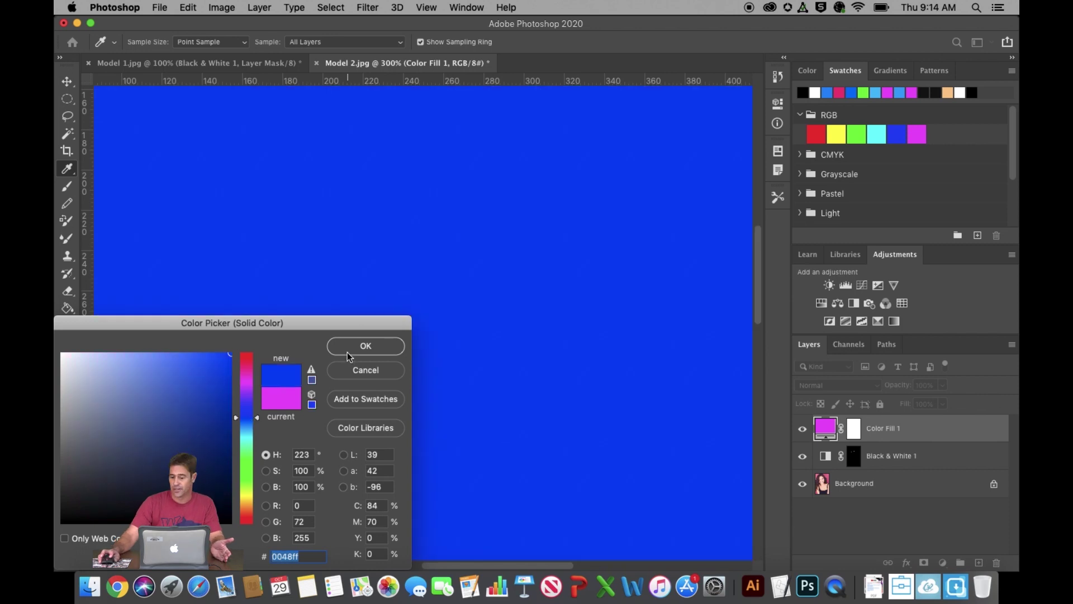
click(364, 346)
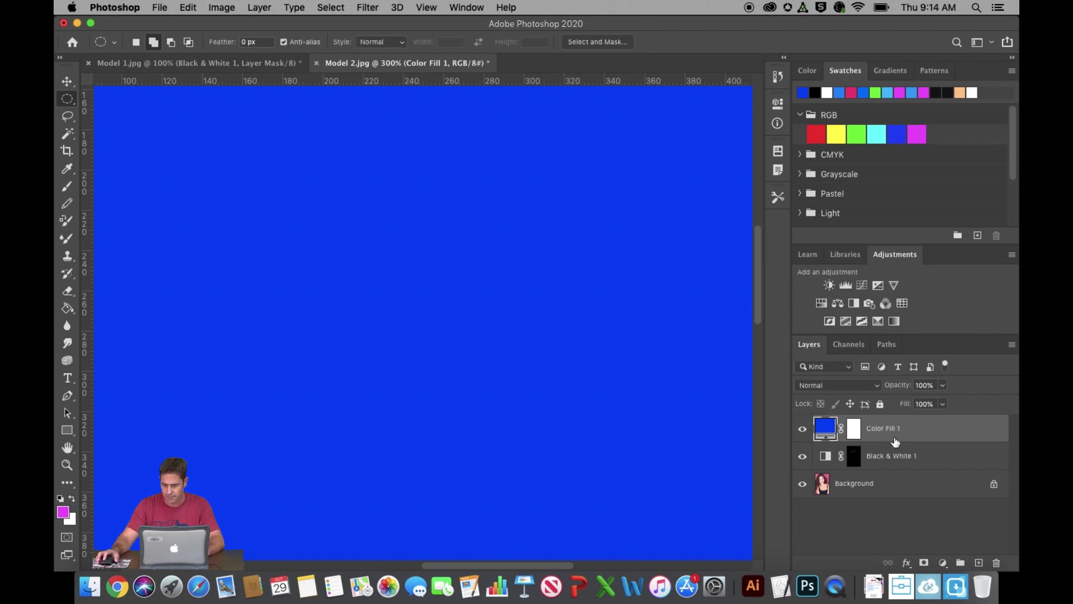
drag(895, 441, 892, 435)
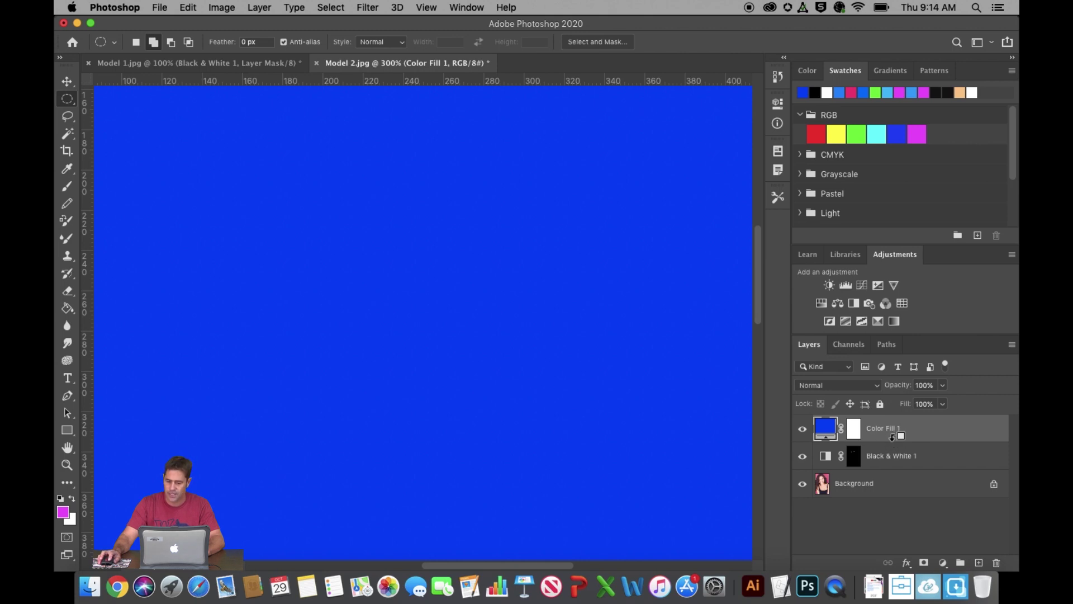
alt+click(893, 436)
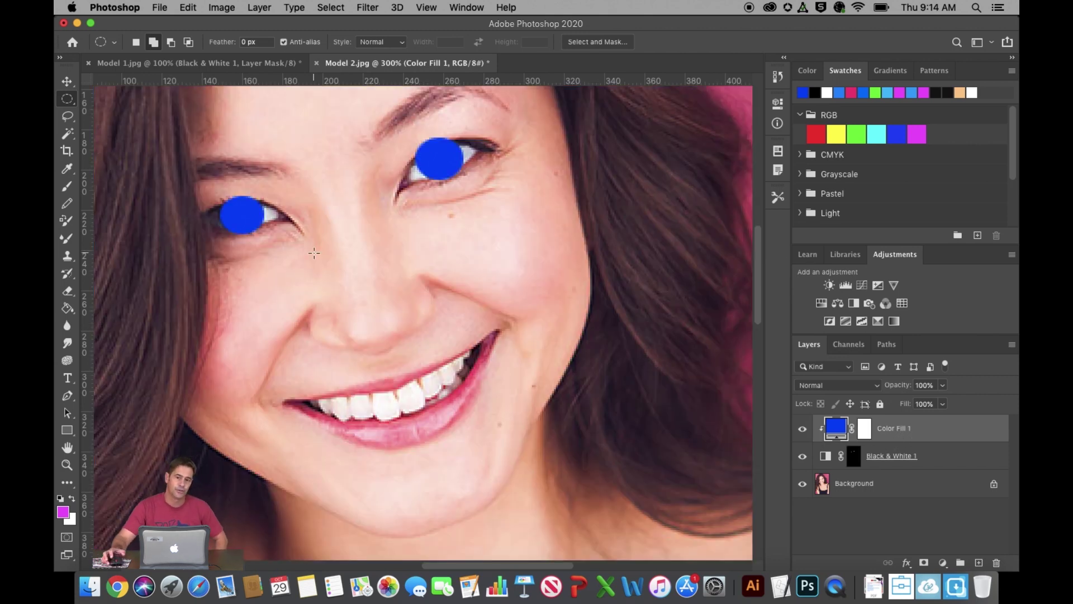
Set the blend mode of the blue Color Fill layer to Color
click(864, 390)
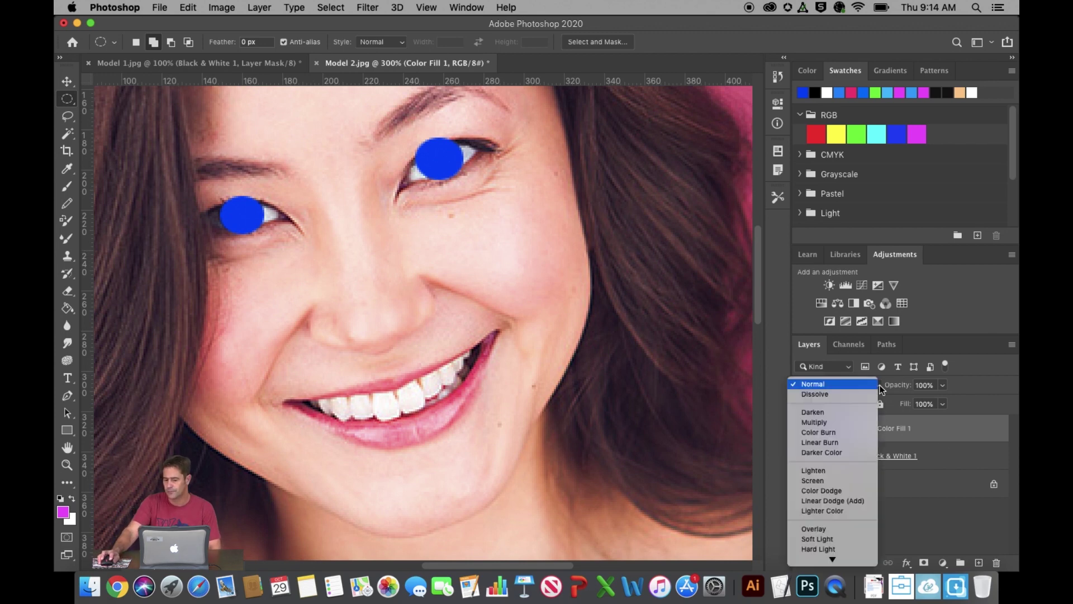
mouse_move(837, 555)
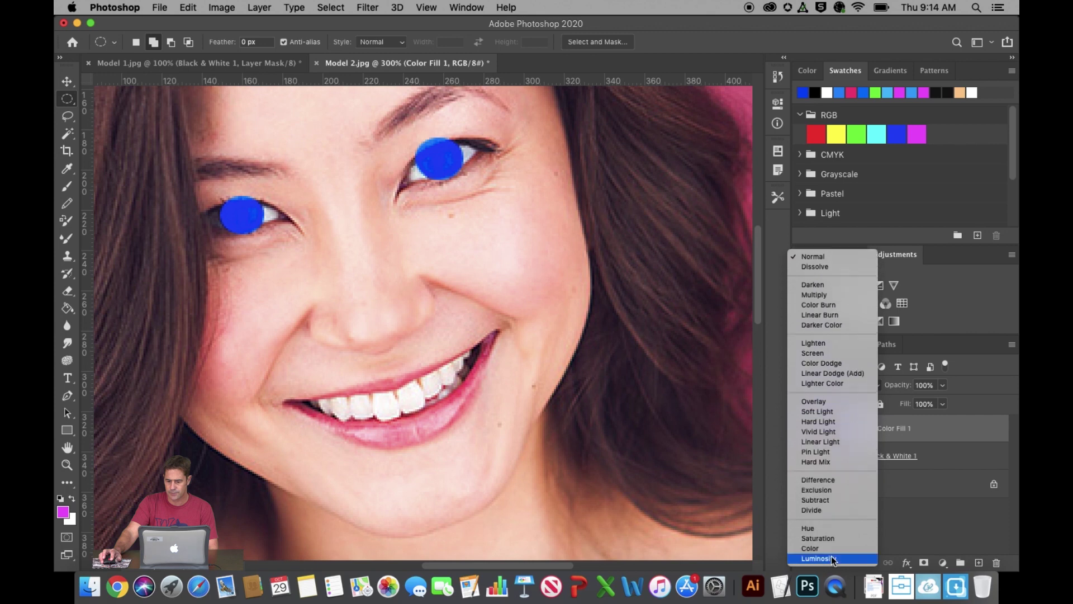
click(829, 549)
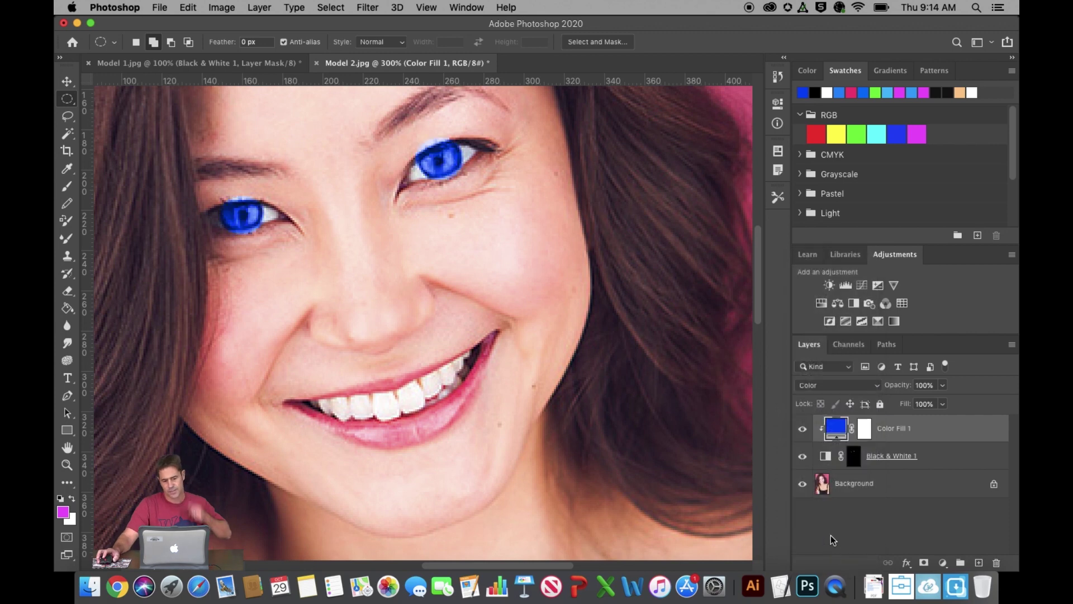
Paint black on the Black & White layer's mask with a small 50% opacity brush to remove blue spilling onto the upper eyelids
click(854, 459)
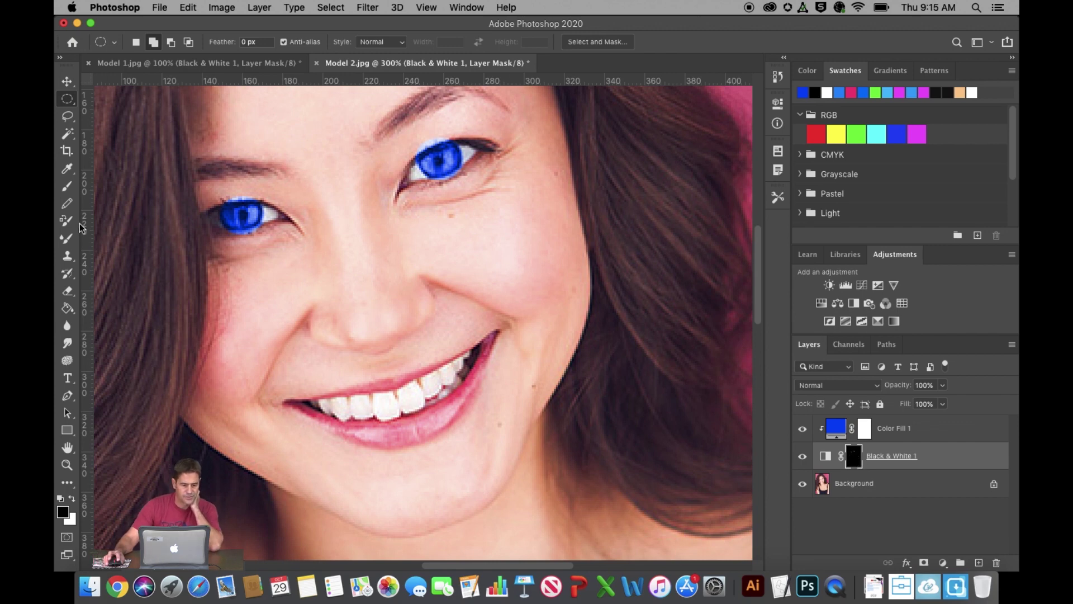
click(67, 190)
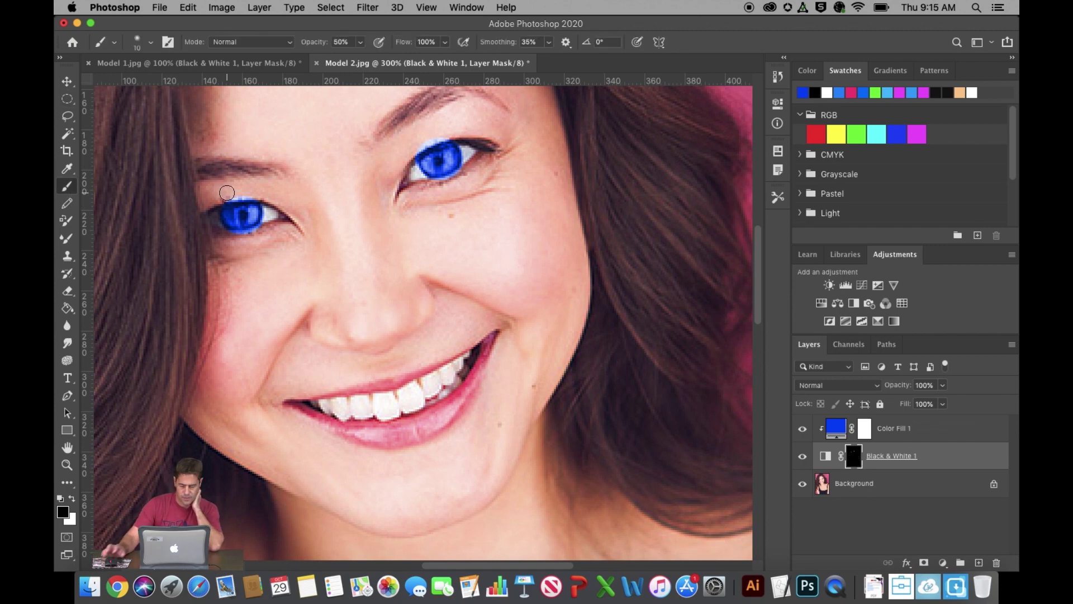
key(super+equal)
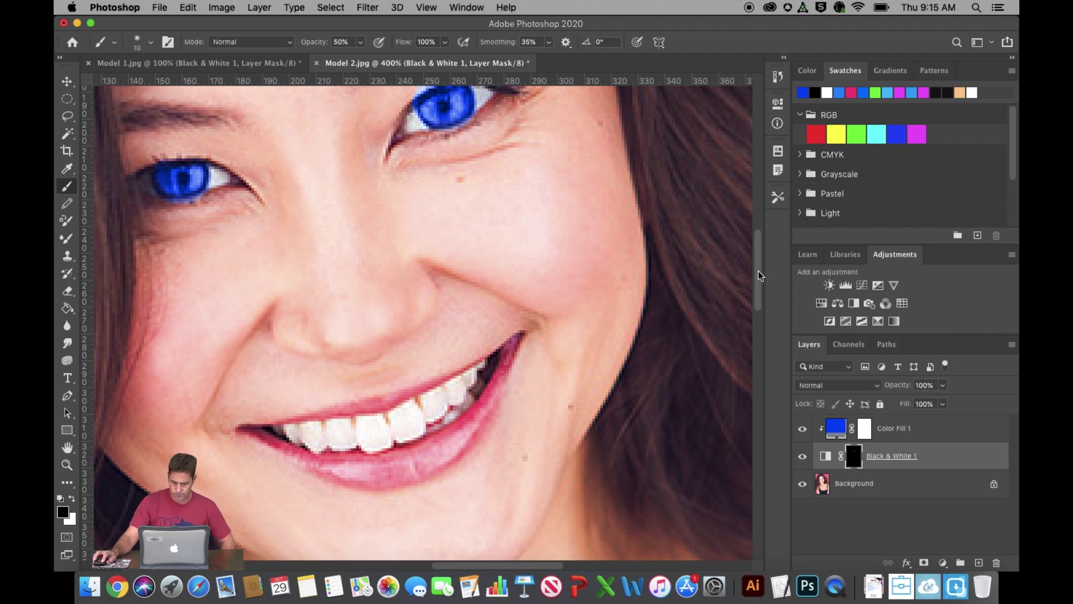
drag(758, 271, 759, 250)
mouse_move(444, 201)
mouse_down()
mouse_move(411, 210)
mouse_move(458, 199)
mouse_move(406, 207)
mouse_move(469, 203)
mouse_move(406, 221)
mouse_move(460, 196)
mouse_move(433, 199)
mouse_up()
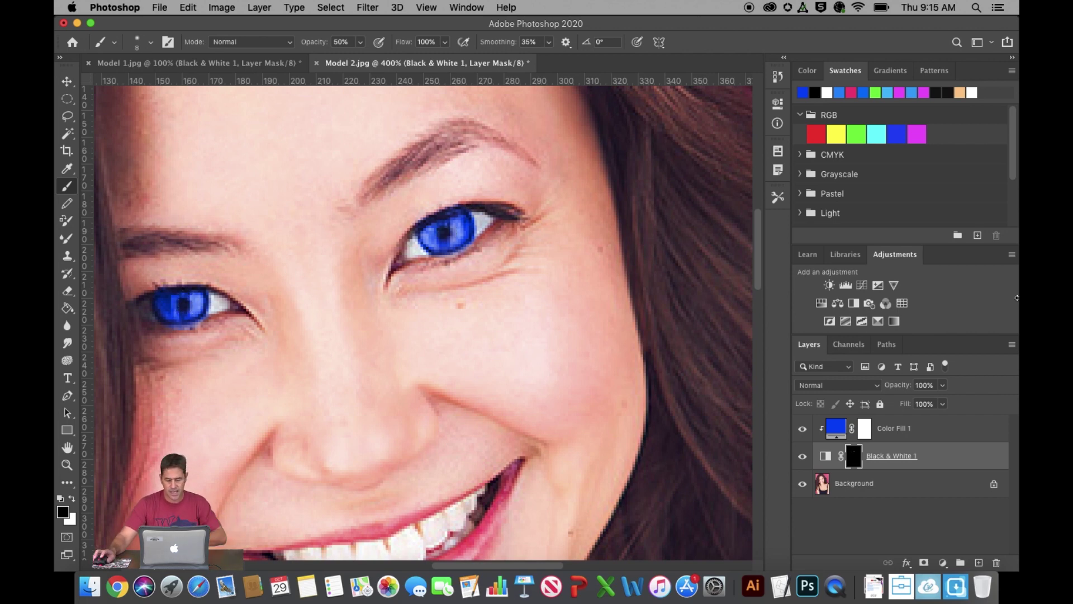
Reduce the Color Fill layer's opacity to 67%
key(super+minus)
key(super+minus)
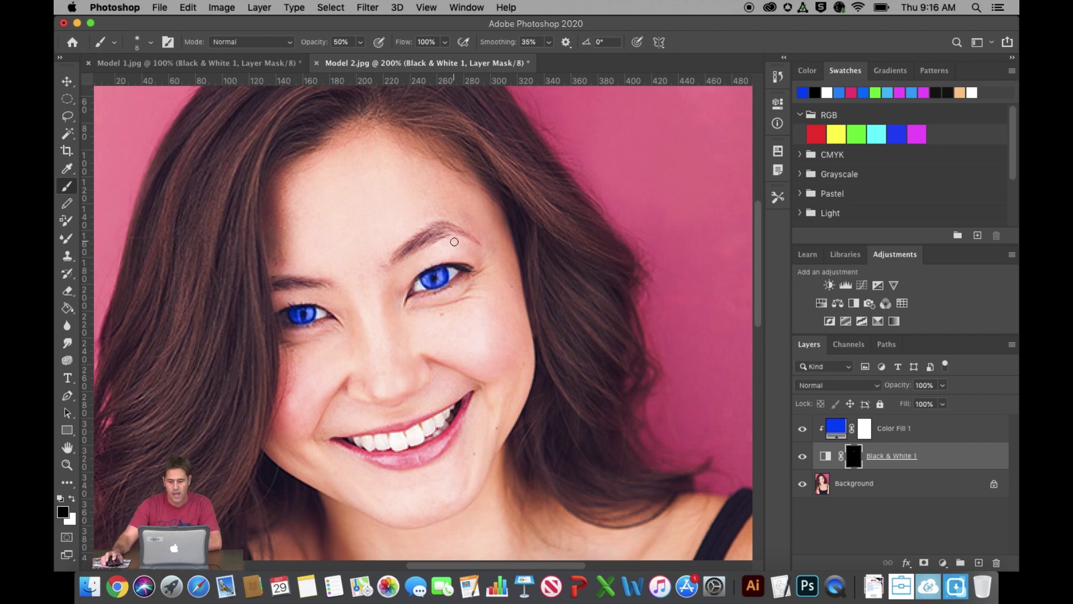
click(917, 430)
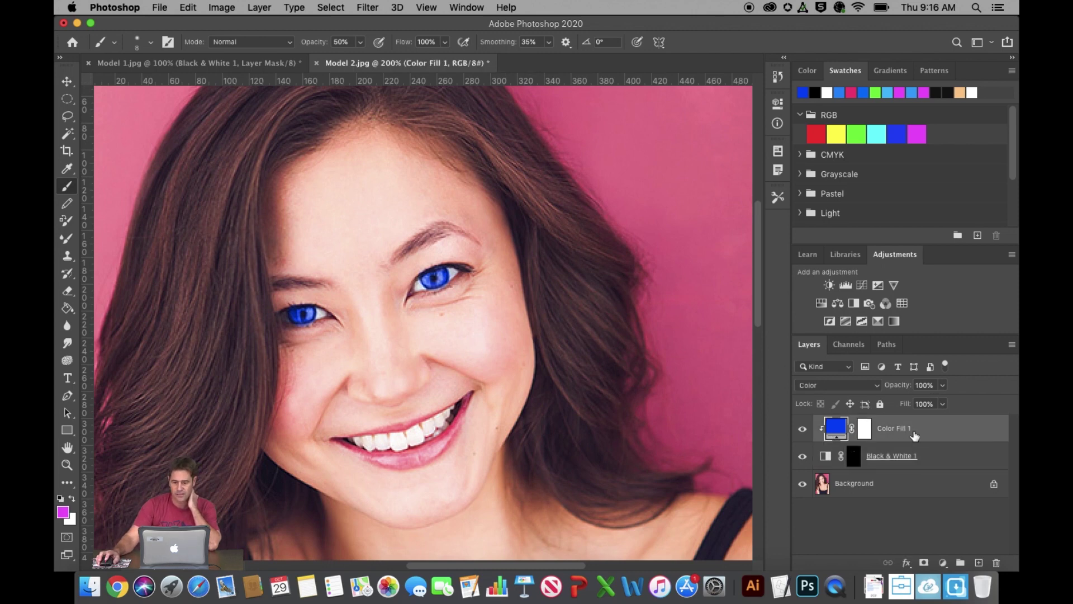
click(943, 387)
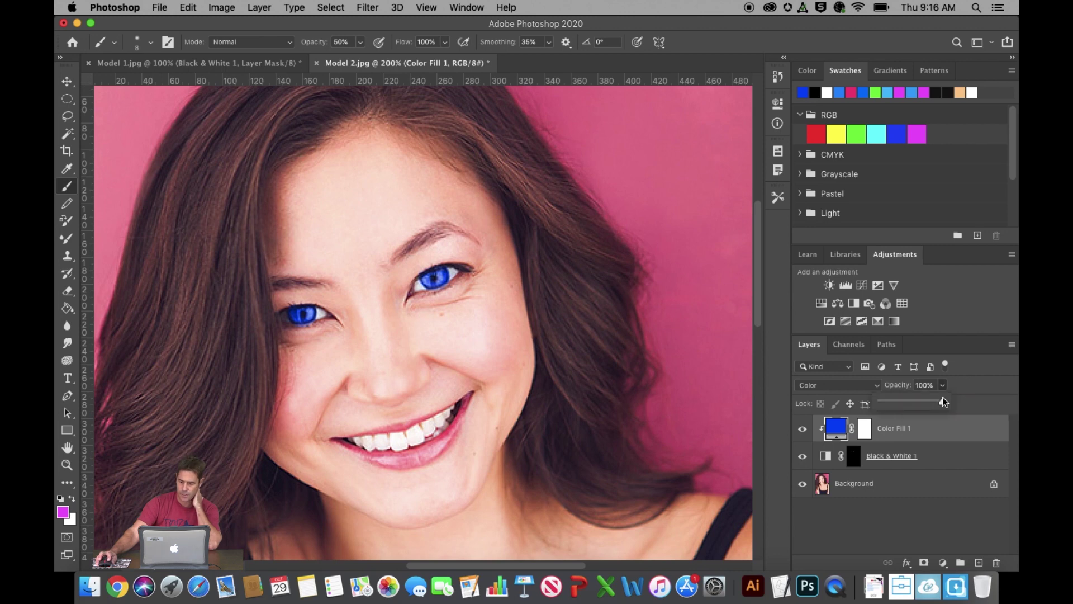
drag(924, 401, 926, 403)
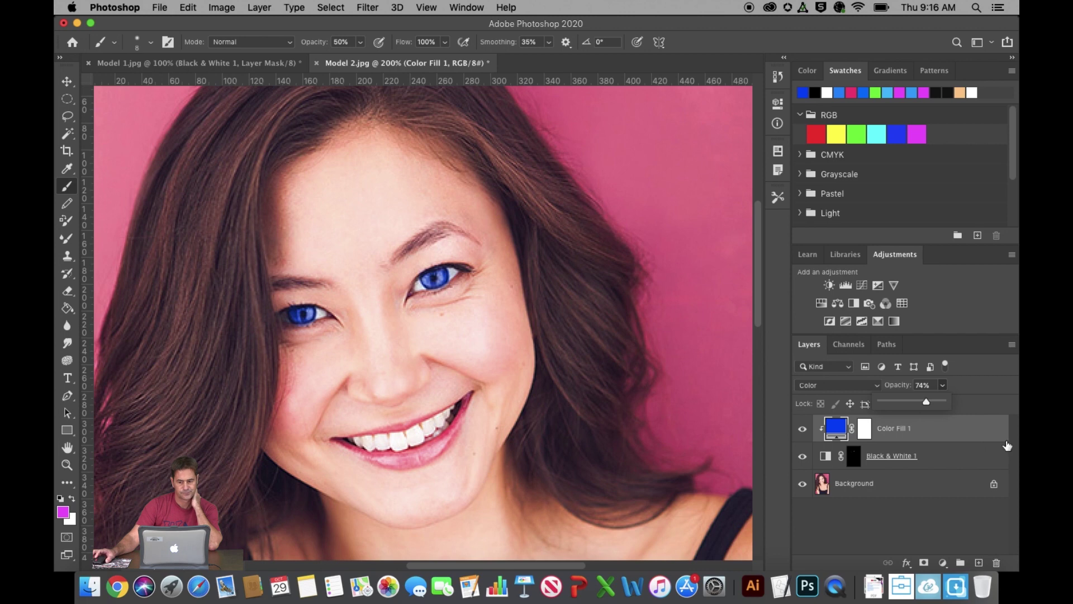
drag(925, 407, 923, 409)
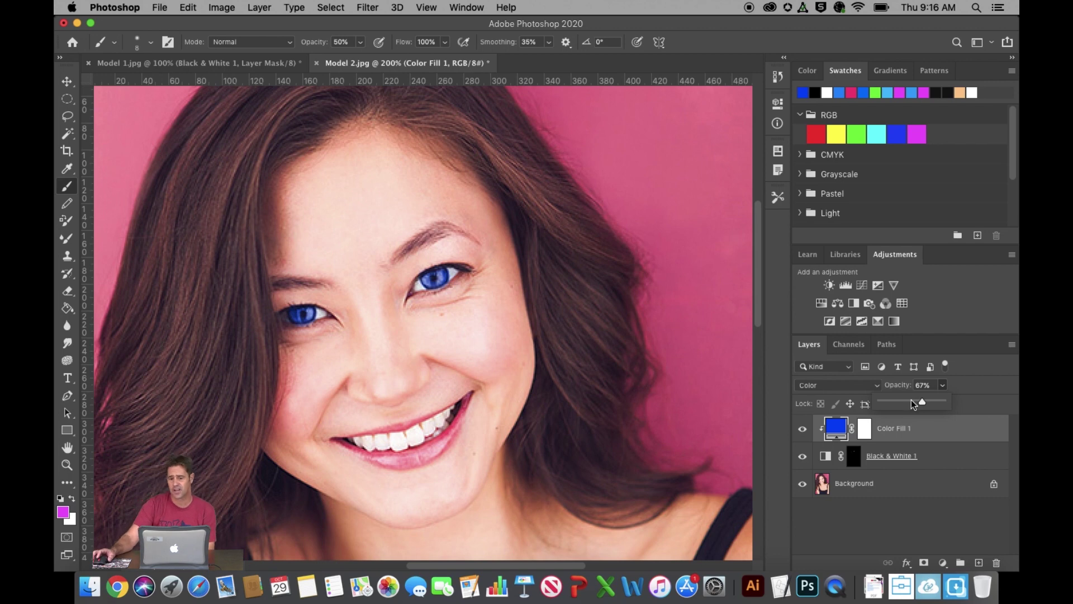
Change the Color Fill layer's color to purple c600ff
click(838, 430)
double_click(837, 429)
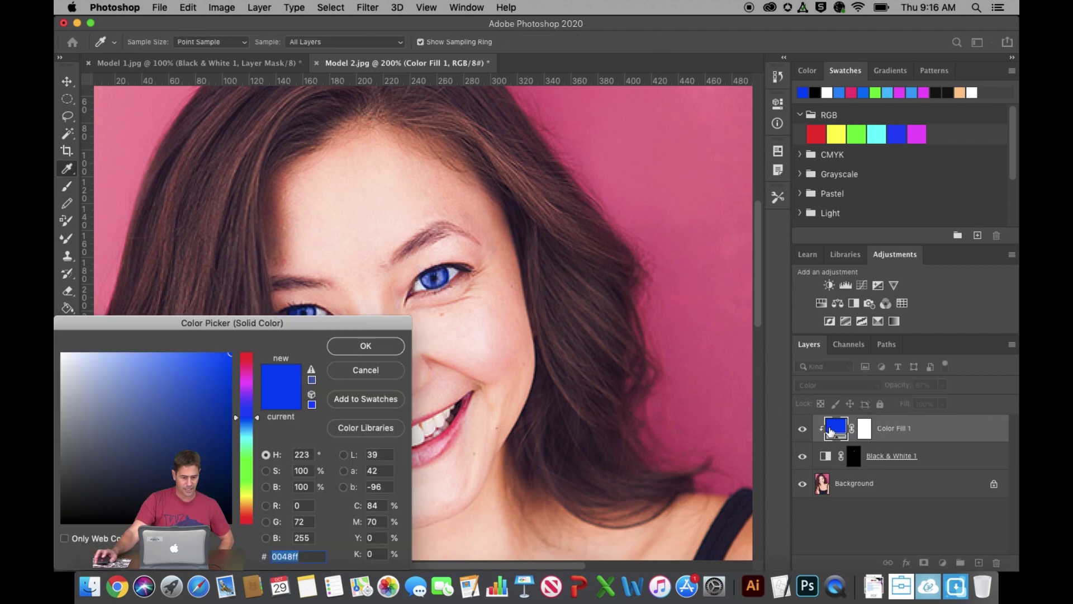
drag(258, 418, 257, 384)
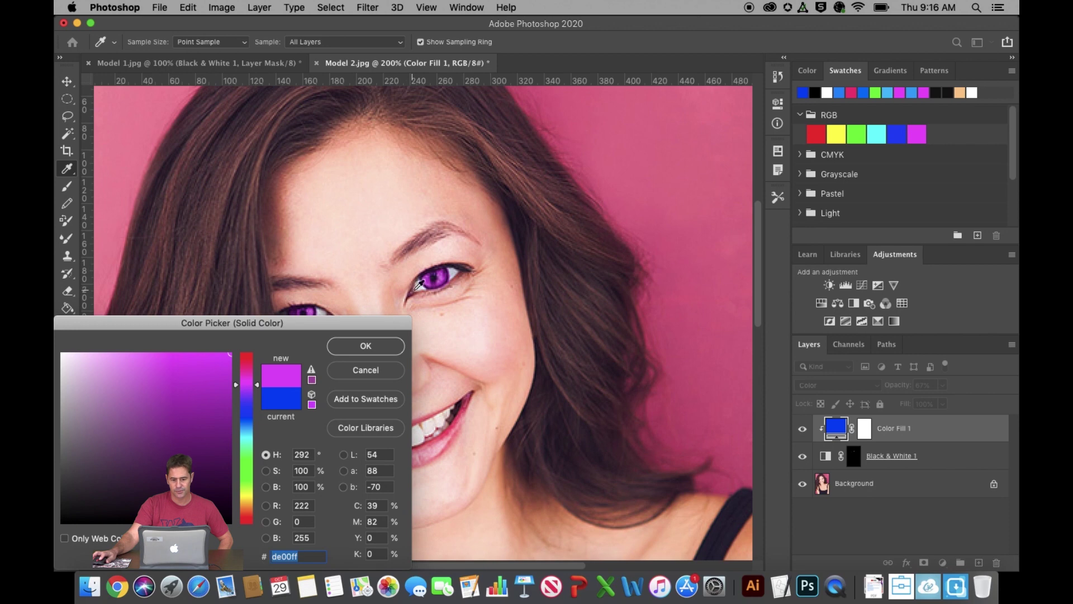
mouse_move(261, 385)
mouse_down()
mouse_move(259, 361)
mouse_move(247, 502)
mouse_move(254, 391)
mouse_up()
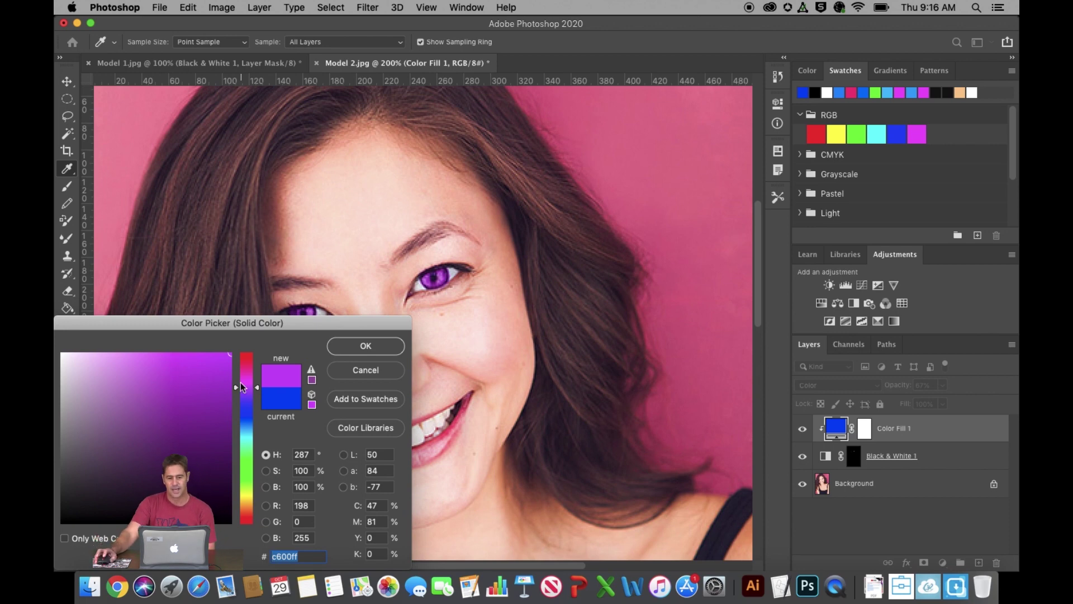
click(365, 346)
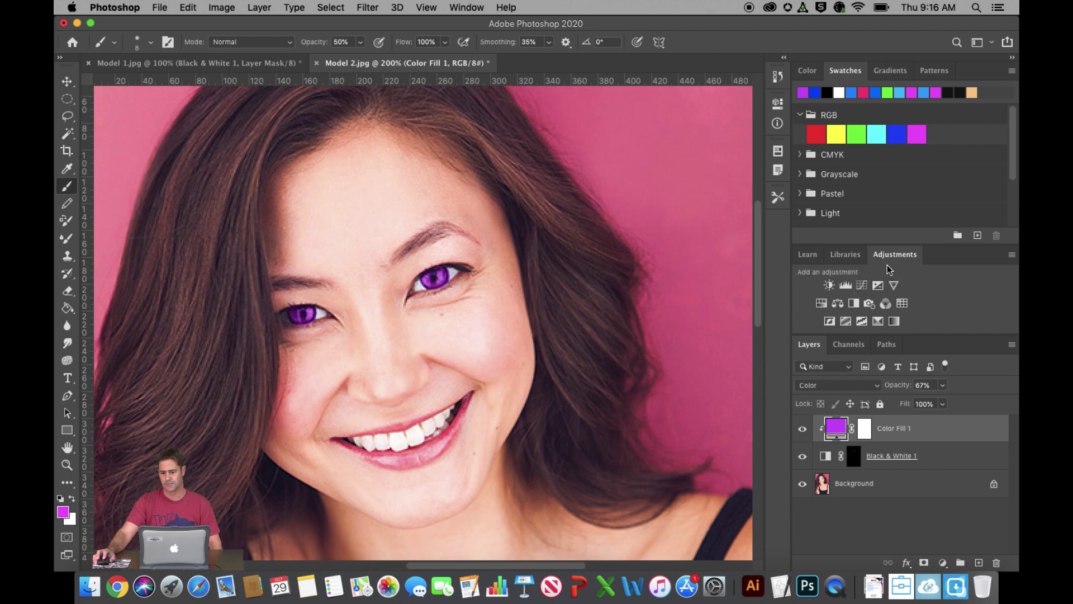
Add a Curves adjustment layer clipped to the layers below and pull its upper midtones down to darken the irises
click(467, 6)
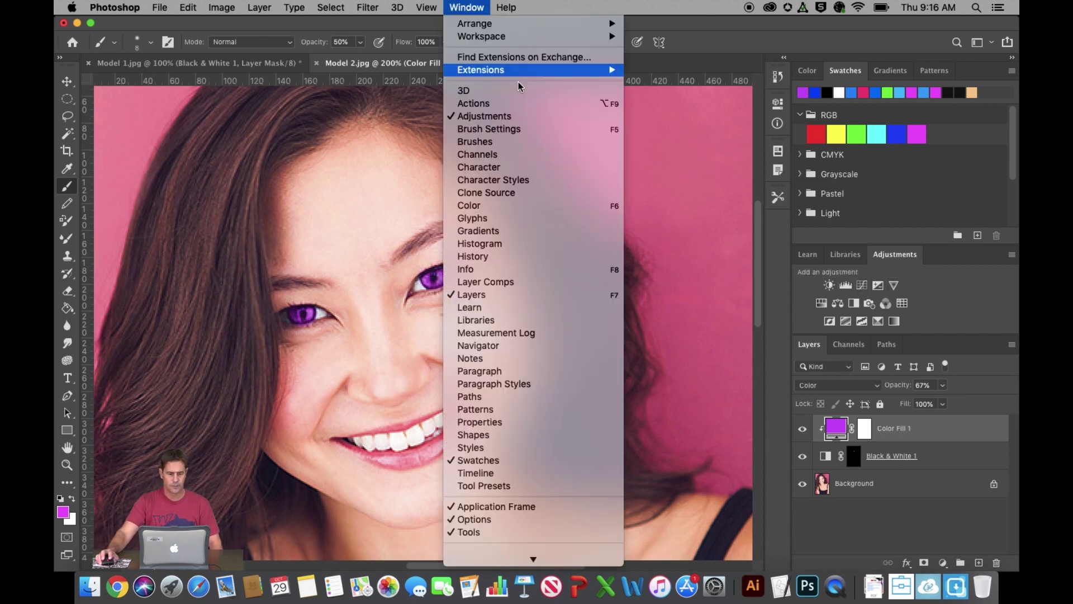
click(708, 41)
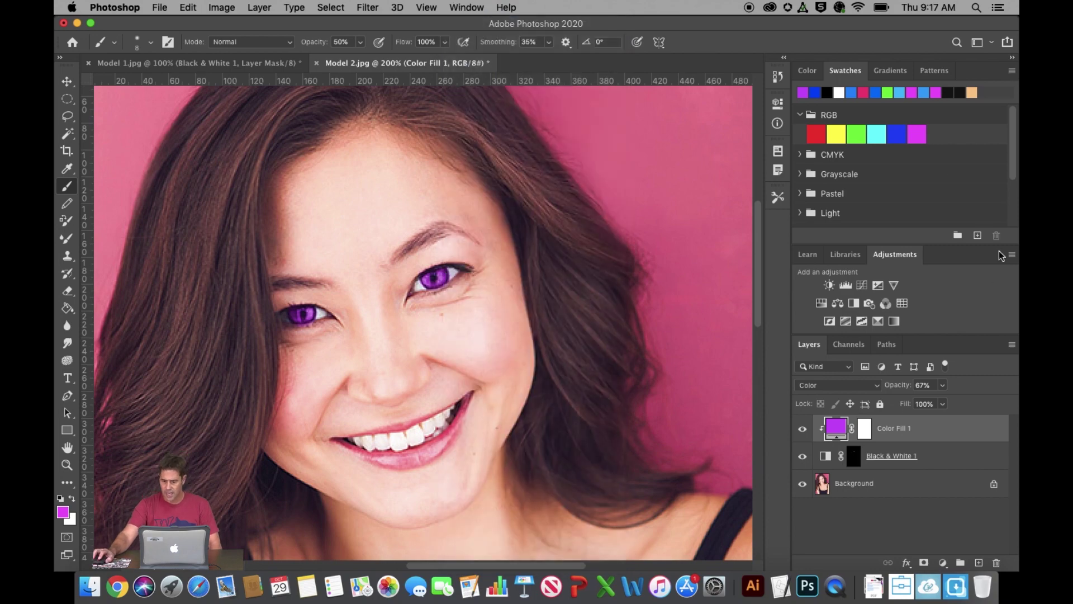
click(862, 286)
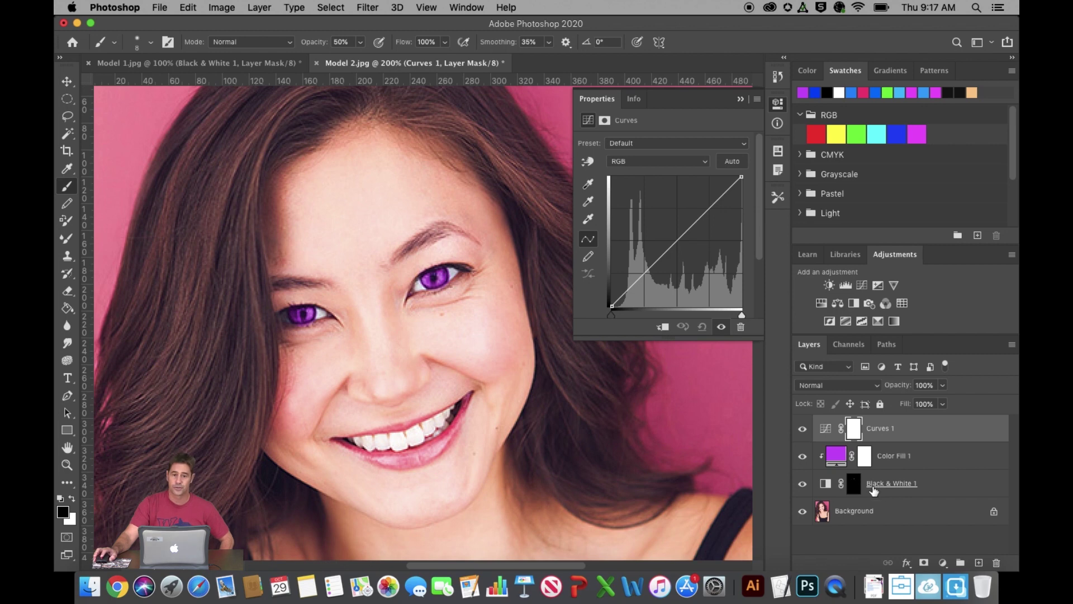
click(662, 331)
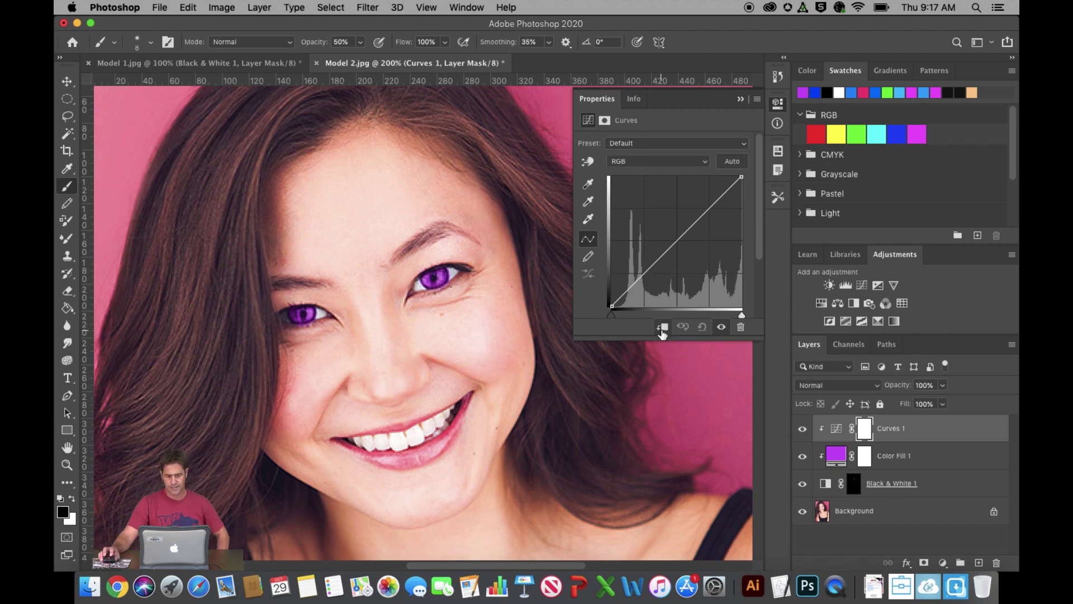
drag(713, 206, 713, 222)
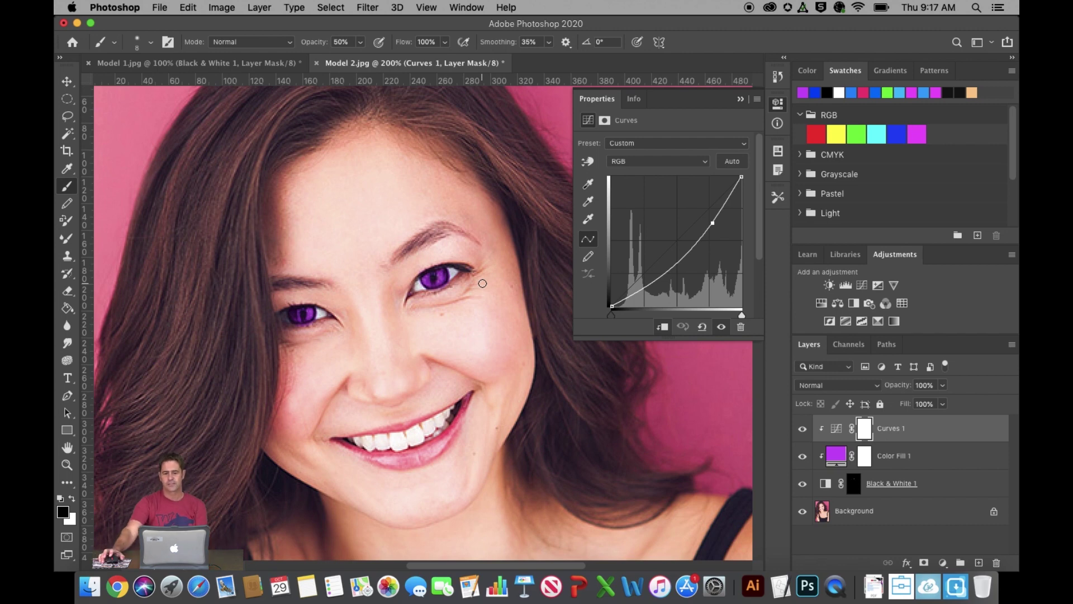
click(741, 101)
Open the image Model 3.jpg from the Model 1 folder
key(super+0)
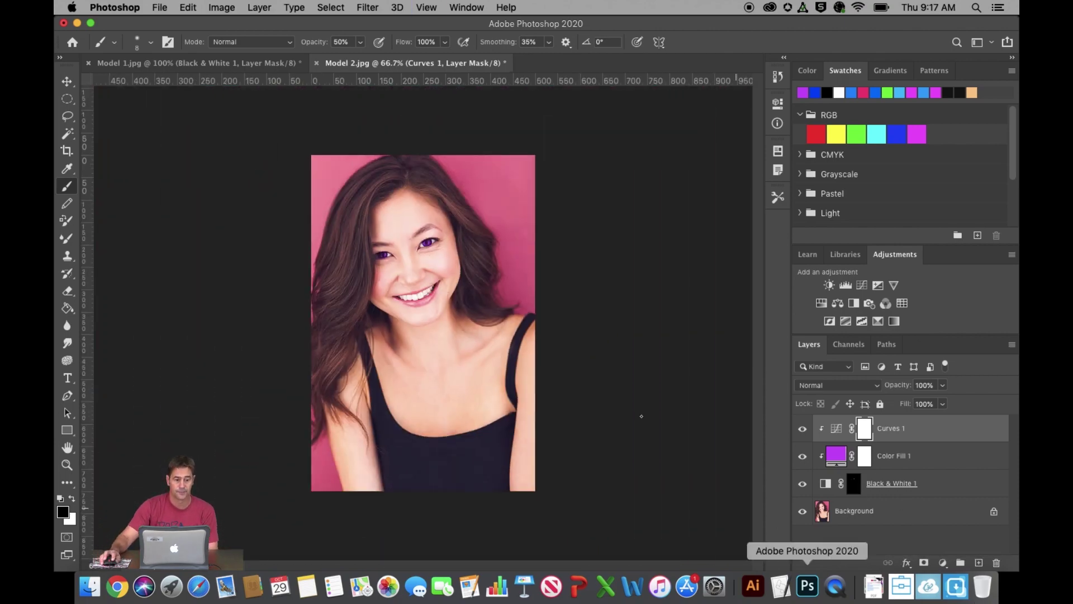
click(159, 9)
click(176, 36)
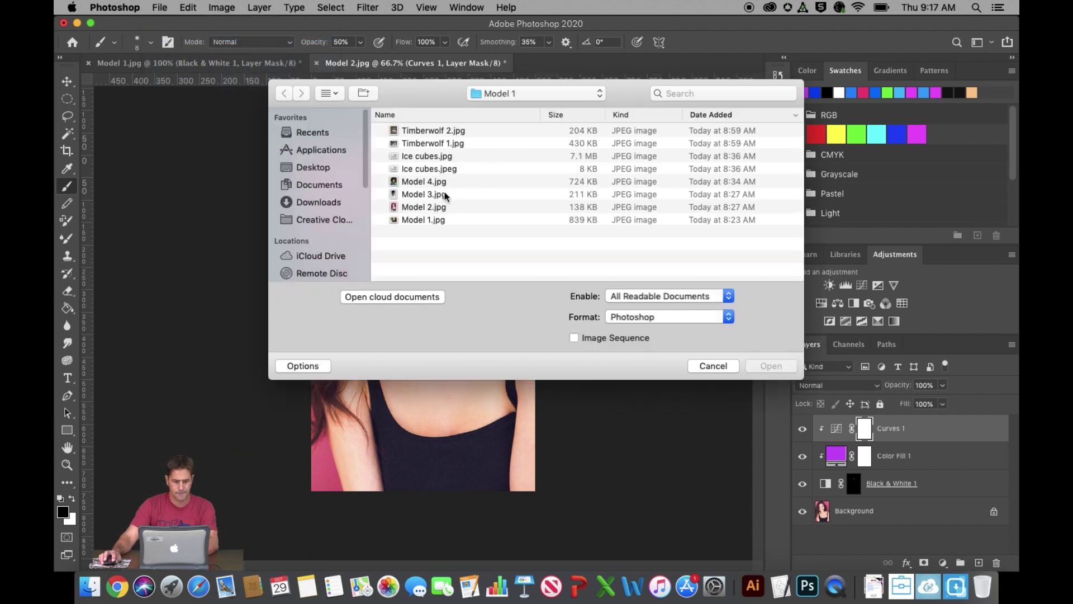
click(445, 195)
double_click(448, 194)
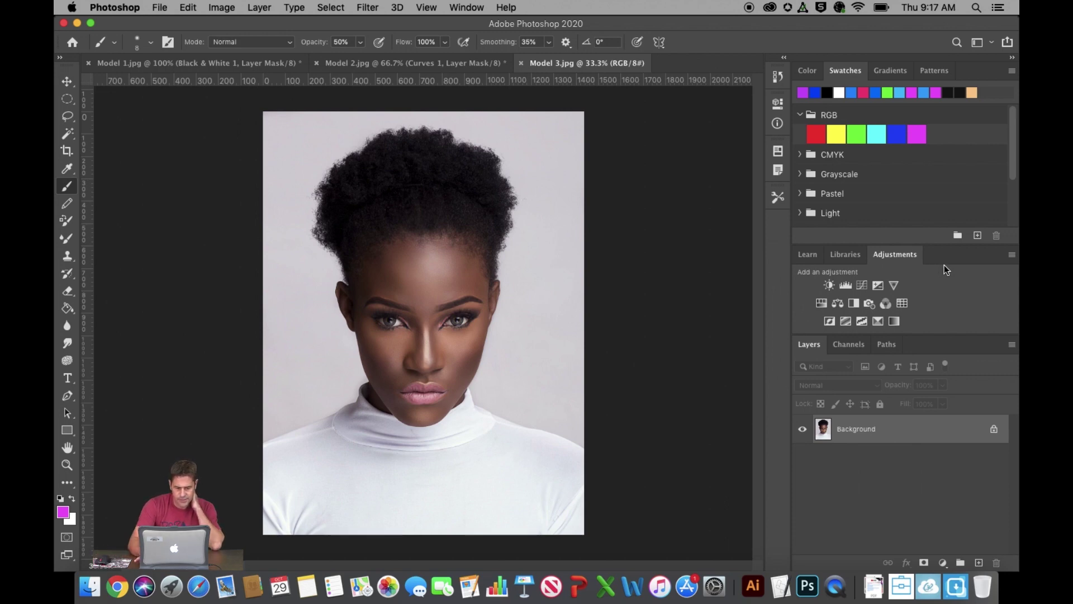
Select both irises of the model in Model 3.jpg with the Elliptical Marquee tool, adding the second ellipse to the first
key(super+equal)
key(super+equal)
key(super+equal)
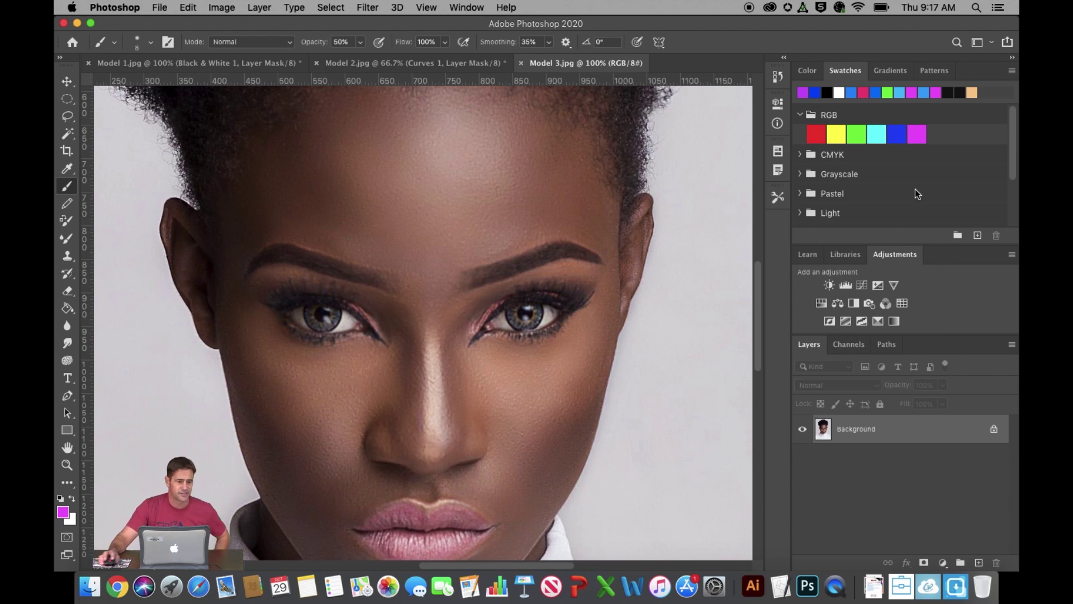
click(67, 100)
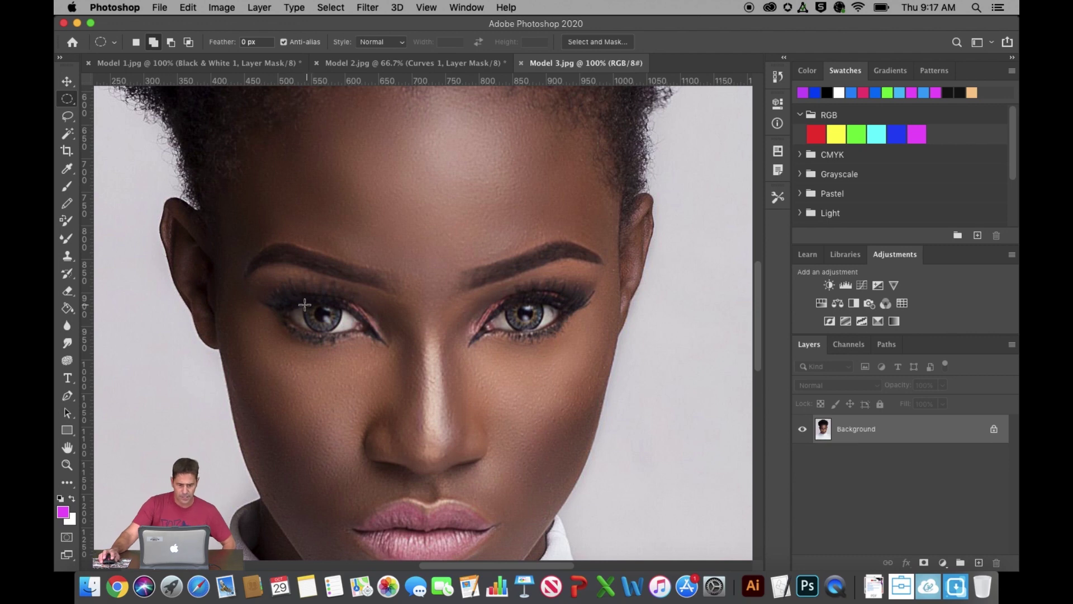
drag(303, 304, 341, 331)
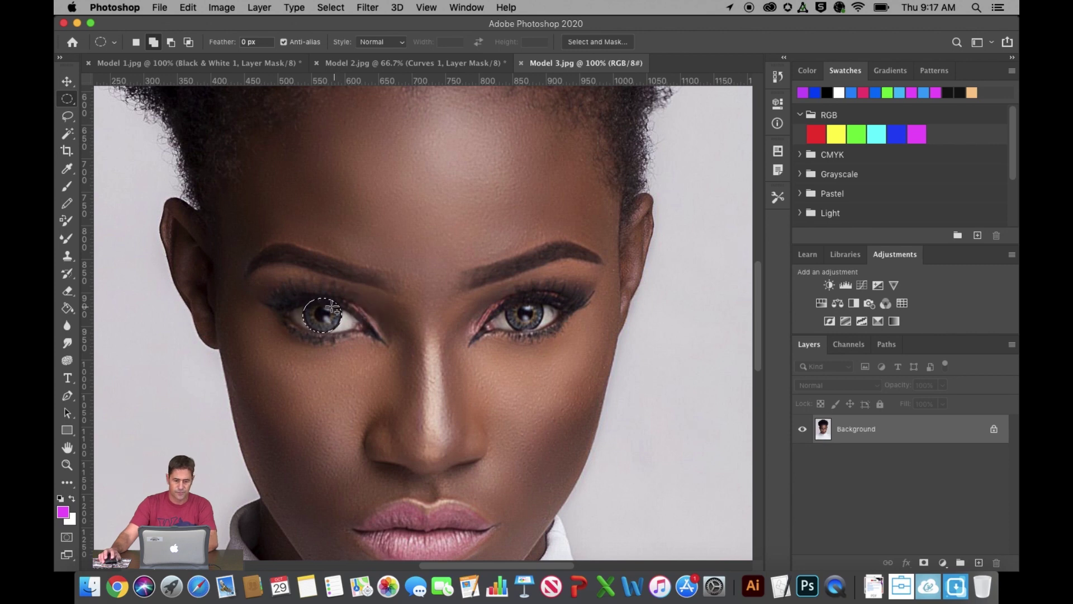
drag(504, 305, 543, 332)
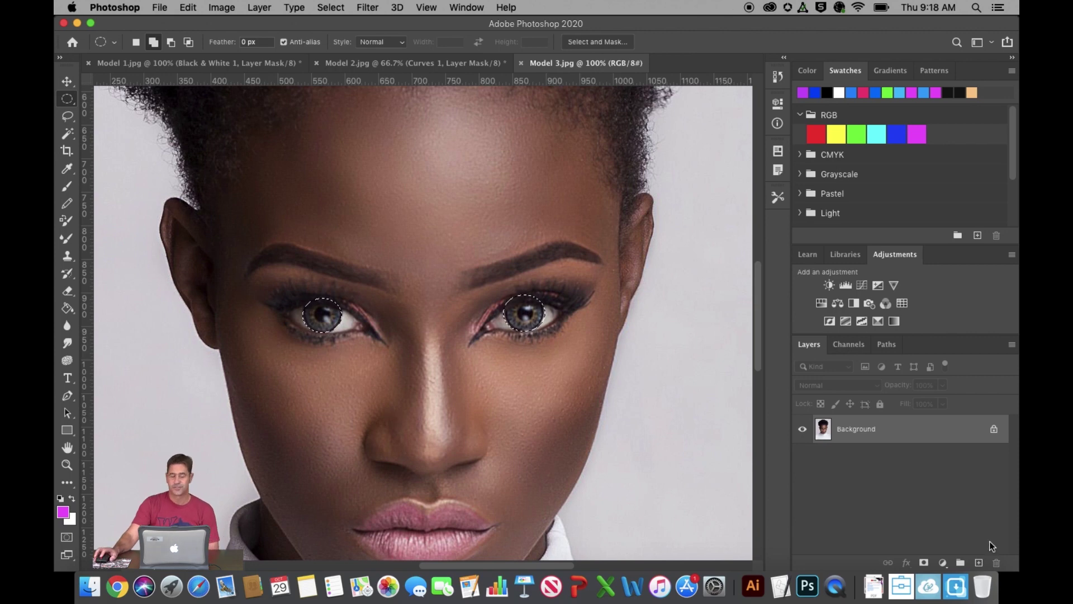
Add a Black & White adjustment layer for the selected irises of Model 3.jpg and apply the Green Filter preset
click(943, 563)
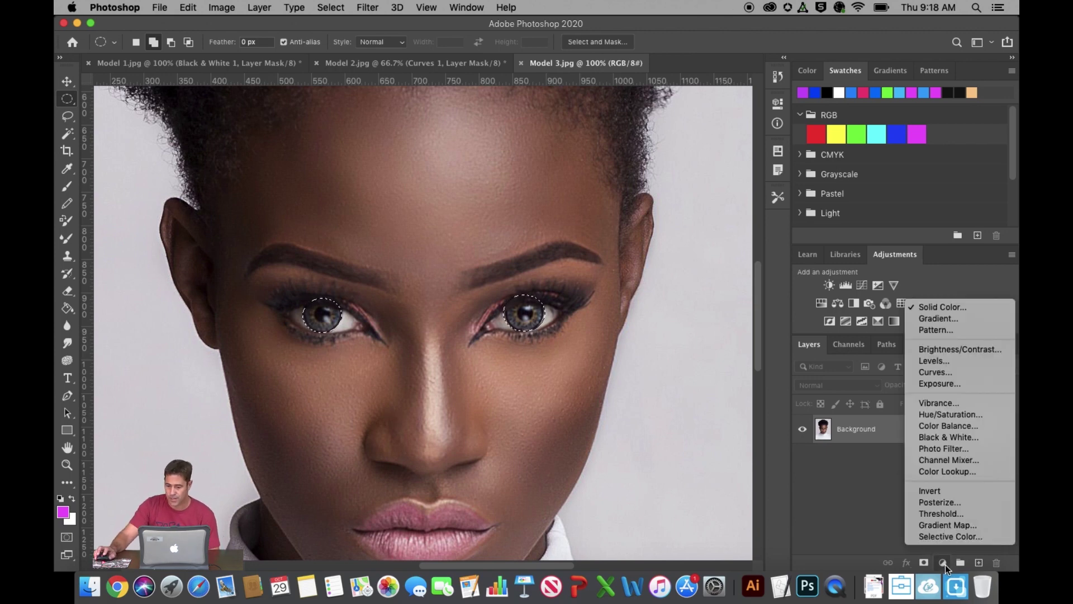
click(947, 440)
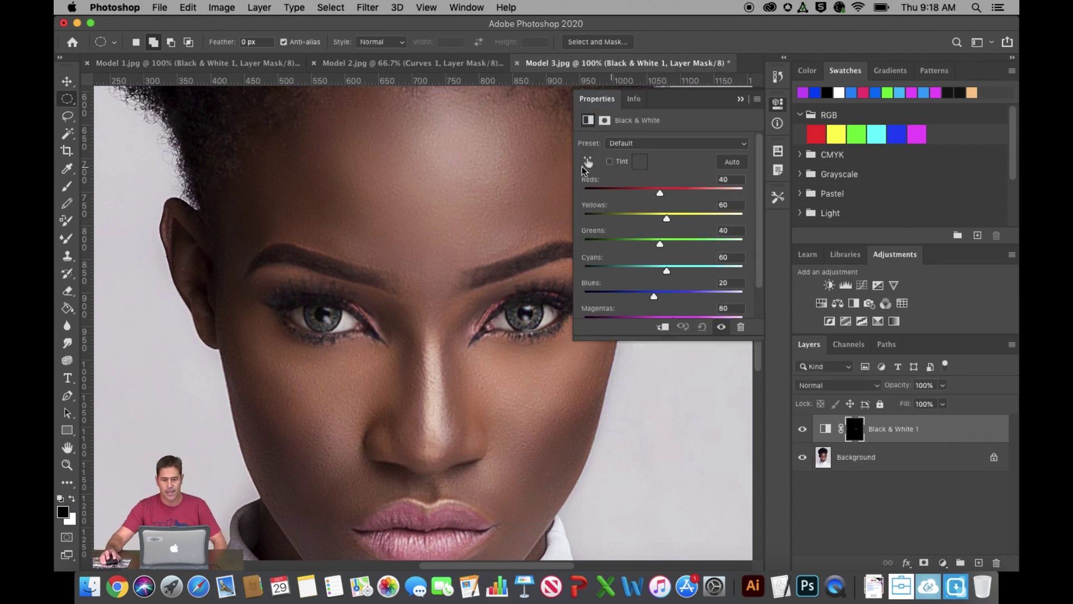
click(741, 144)
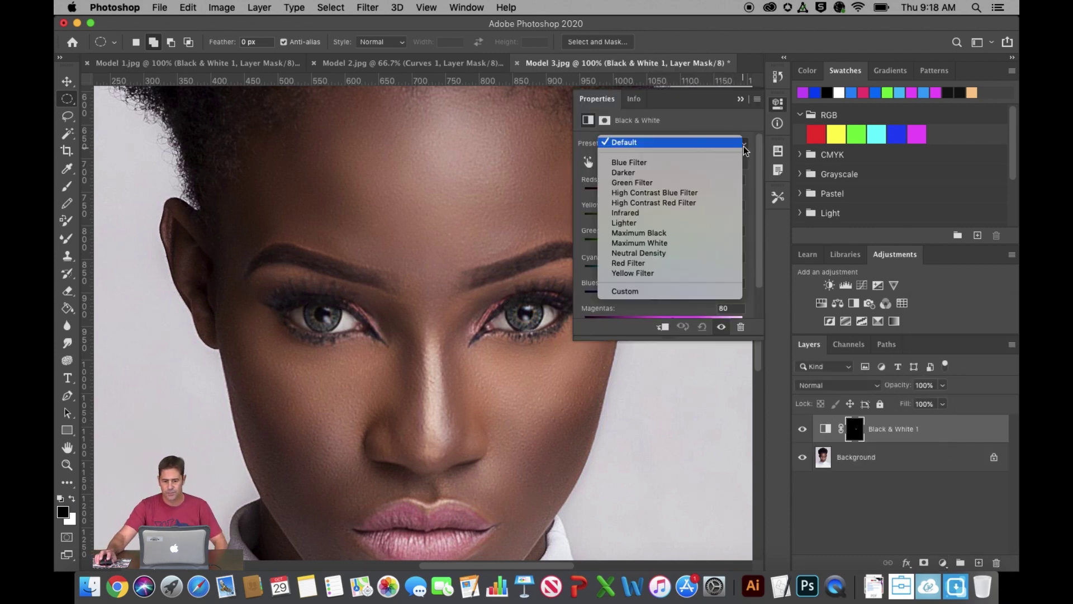
click(685, 183)
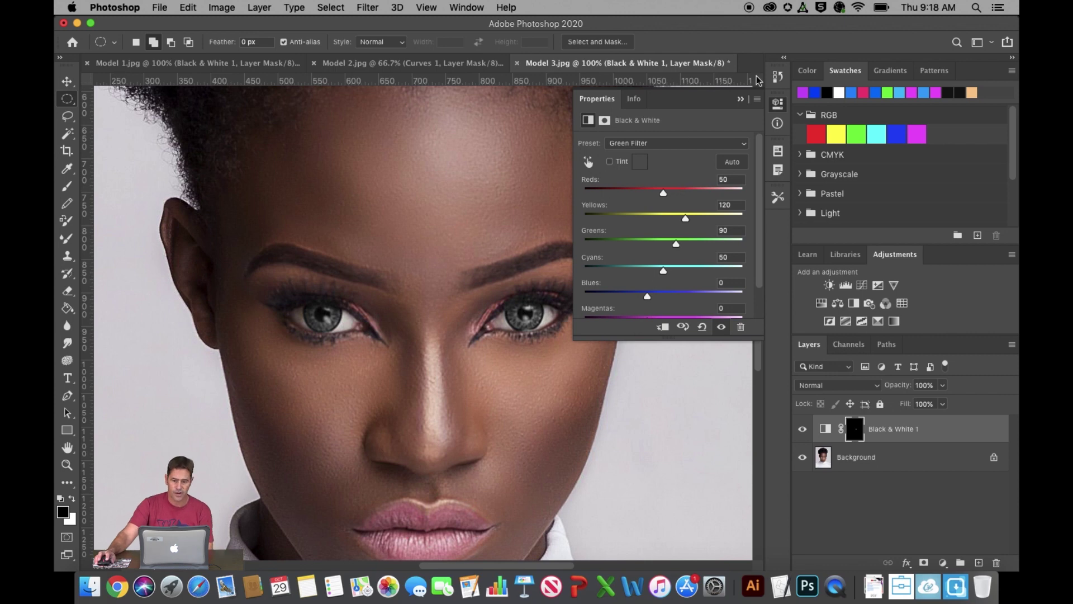
click(742, 100)
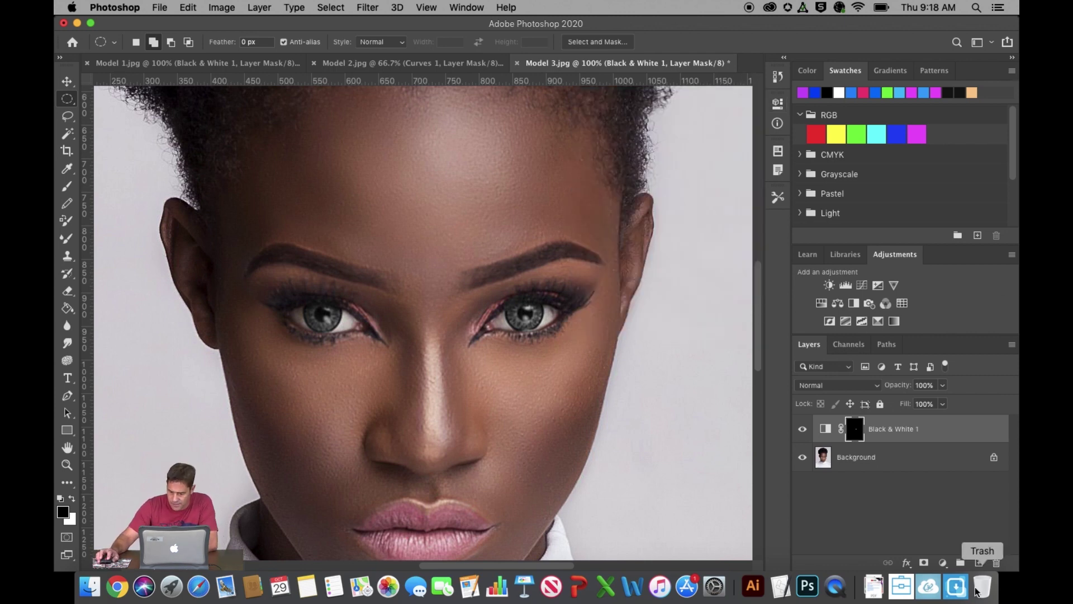
Add a Solid Color fill layer in turquoise #00ffde above the Black & White layer of Model 3.jpg
click(943, 563)
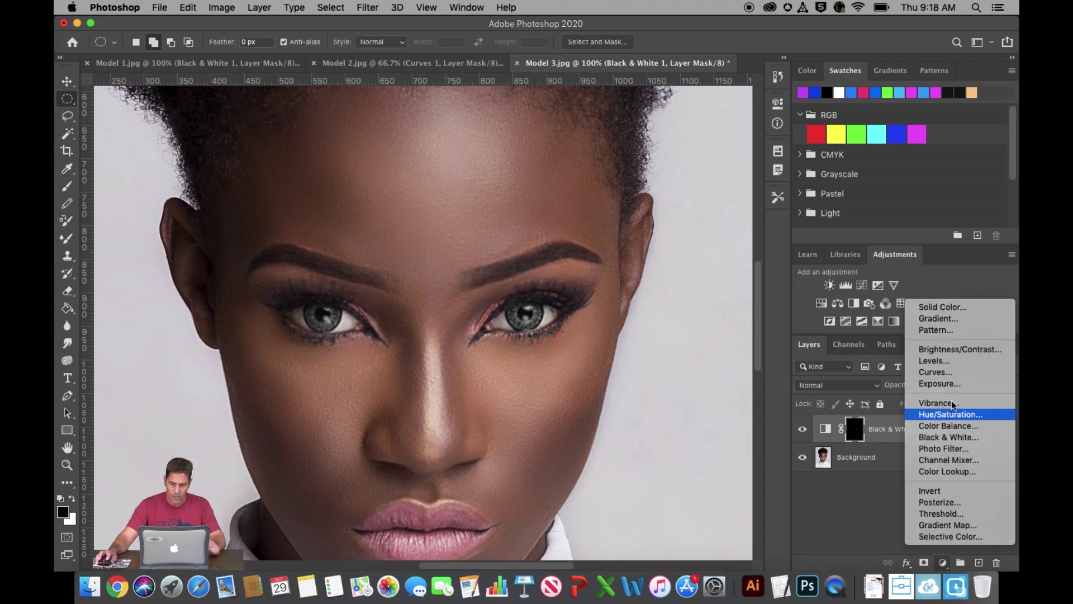
click(948, 311)
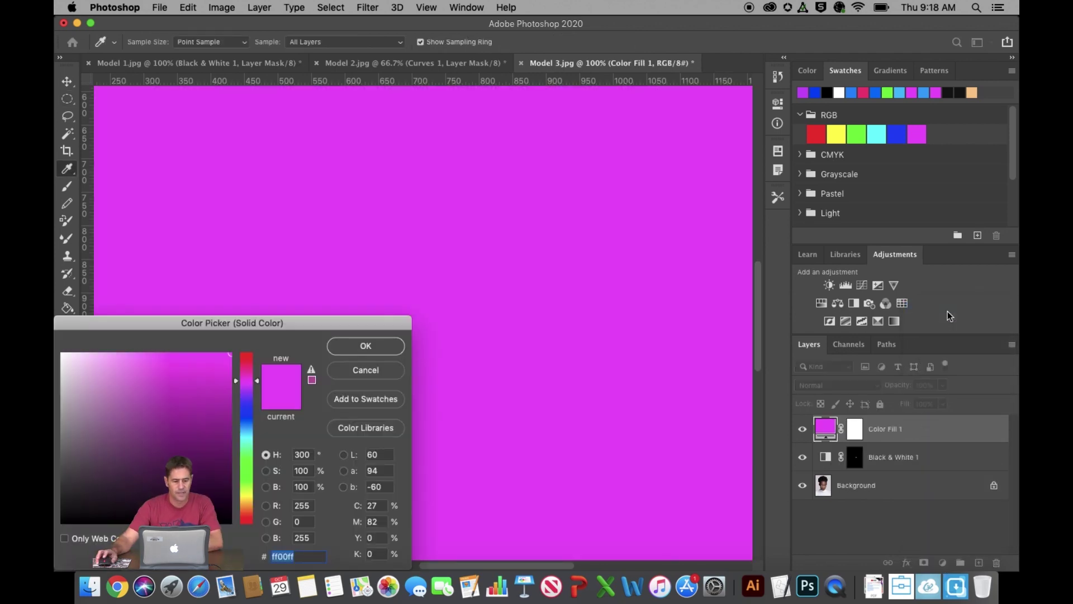
click(249, 442)
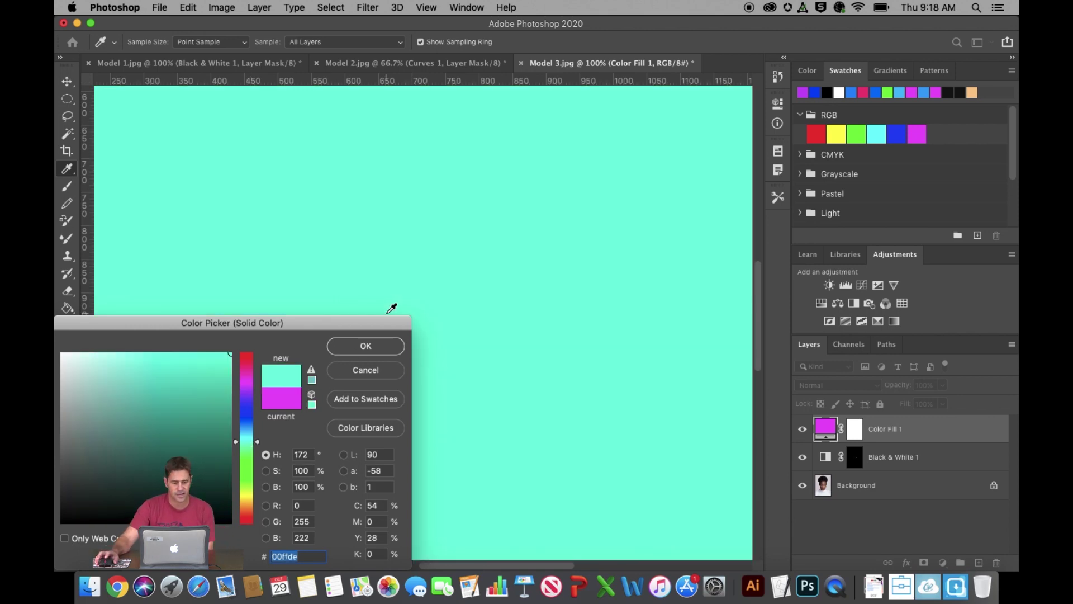
click(372, 348)
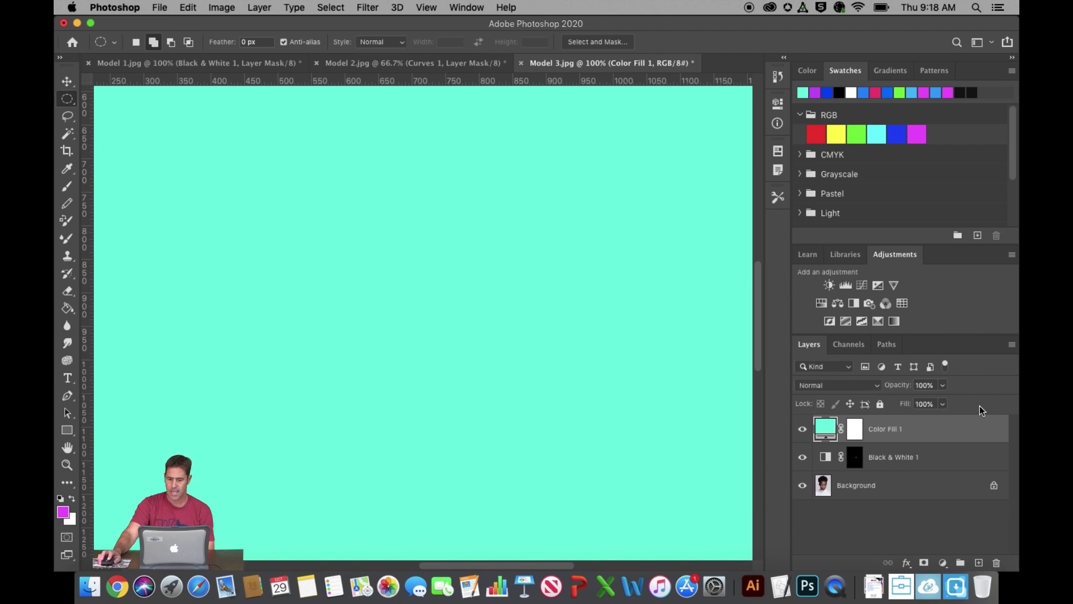
Clip the turquoise fill layer to the Black & White layer and set its blend mode to Color
alt+click(892, 437)
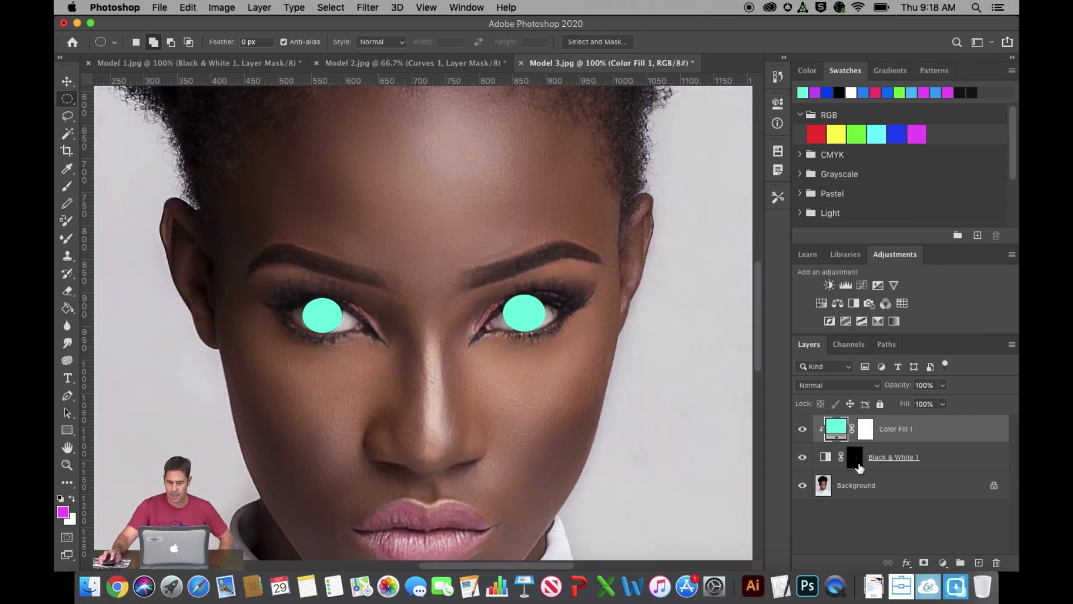
click(849, 385)
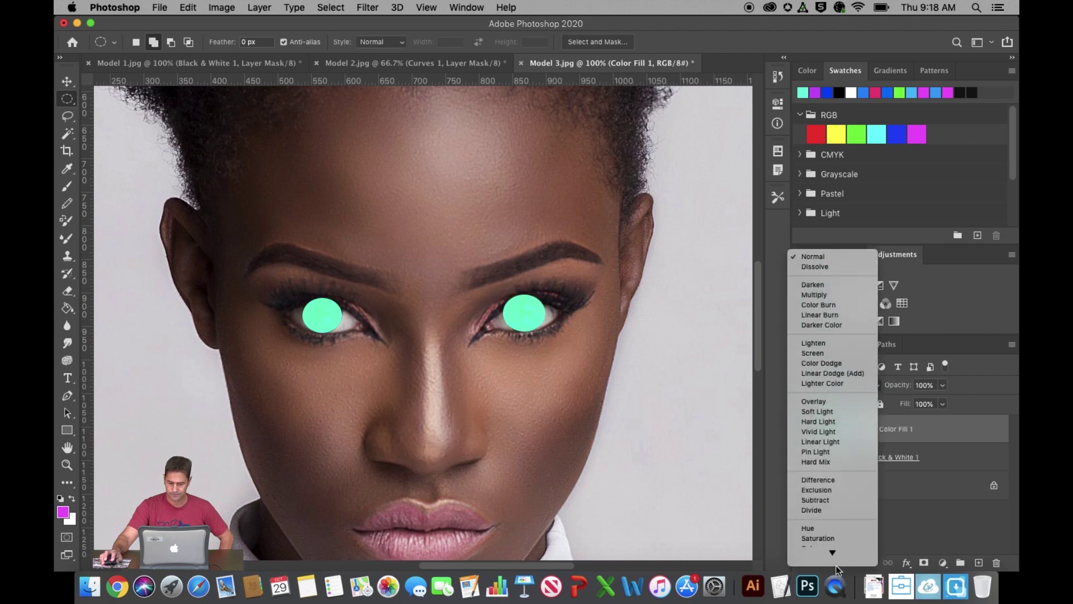
click(824, 548)
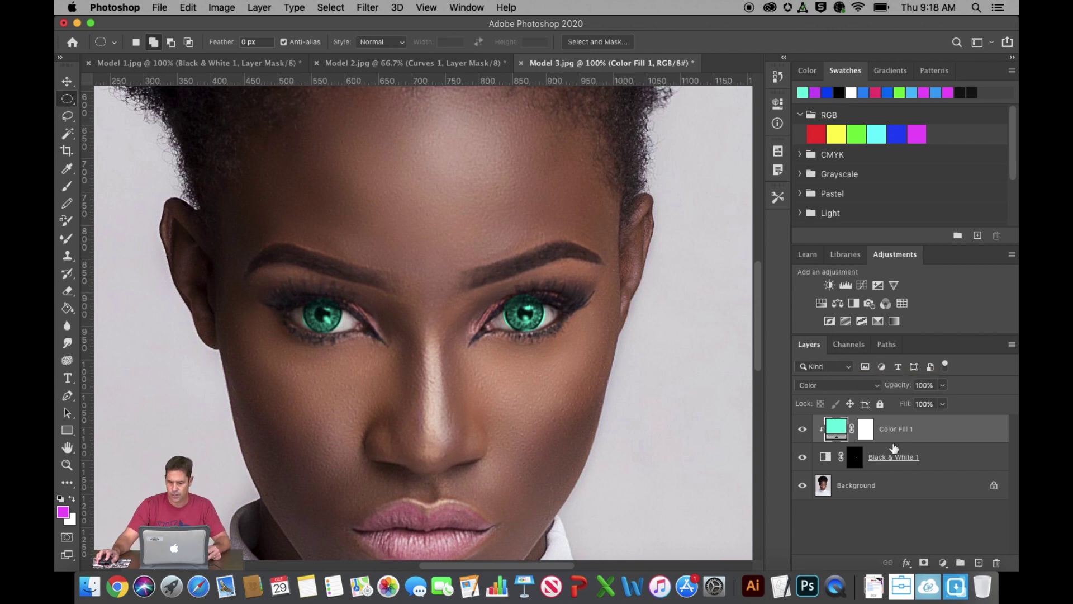
Paint black on the Black & White layer's mask with a 20 px brush at 84% opacity to clear the color above the right-hand iris
click(858, 460)
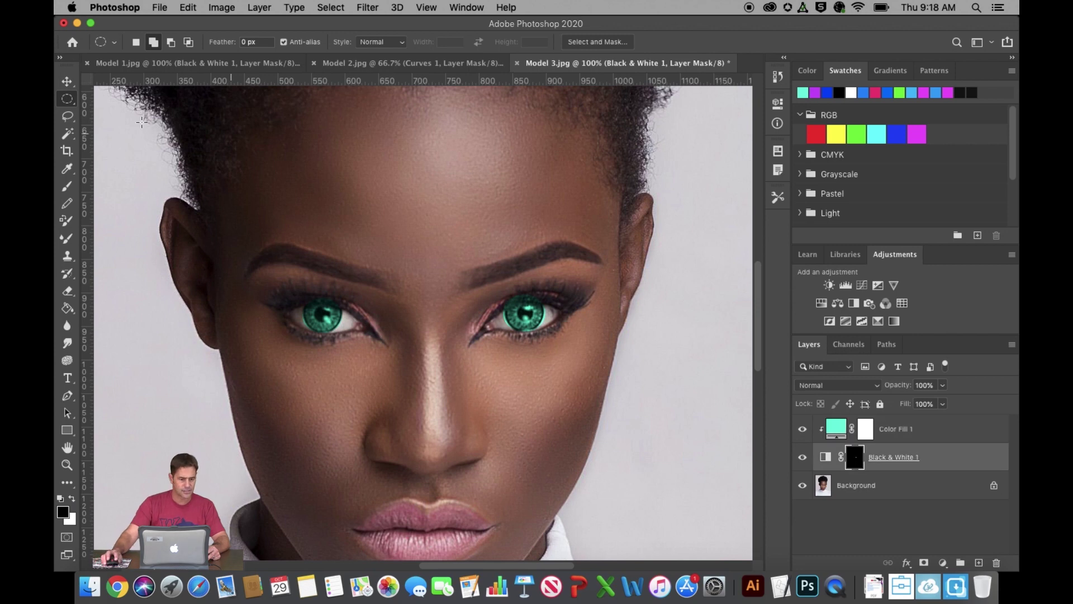
click(71, 187)
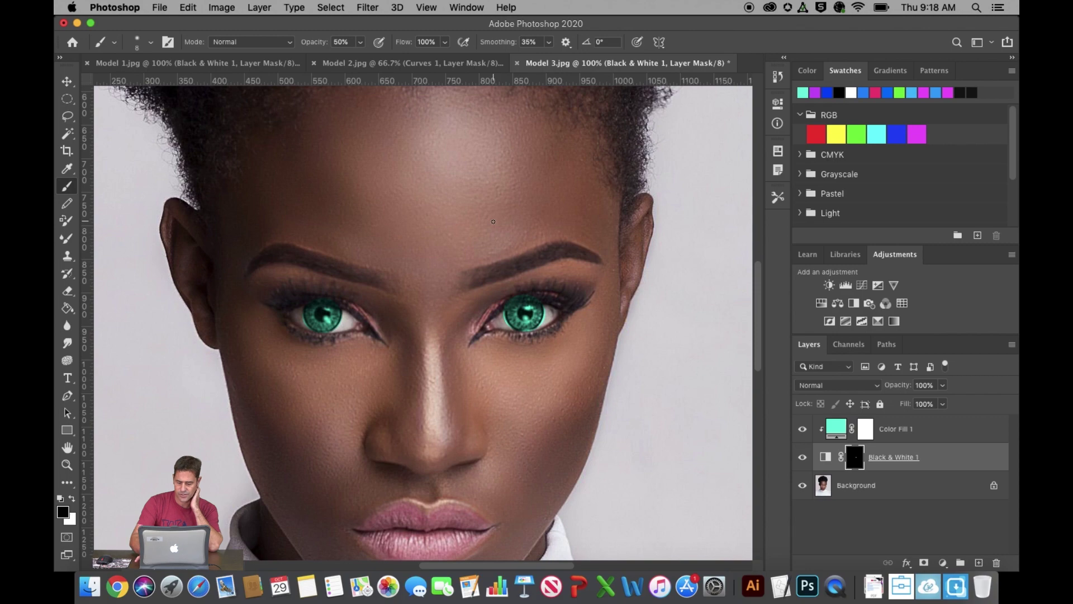
key(super+plus)
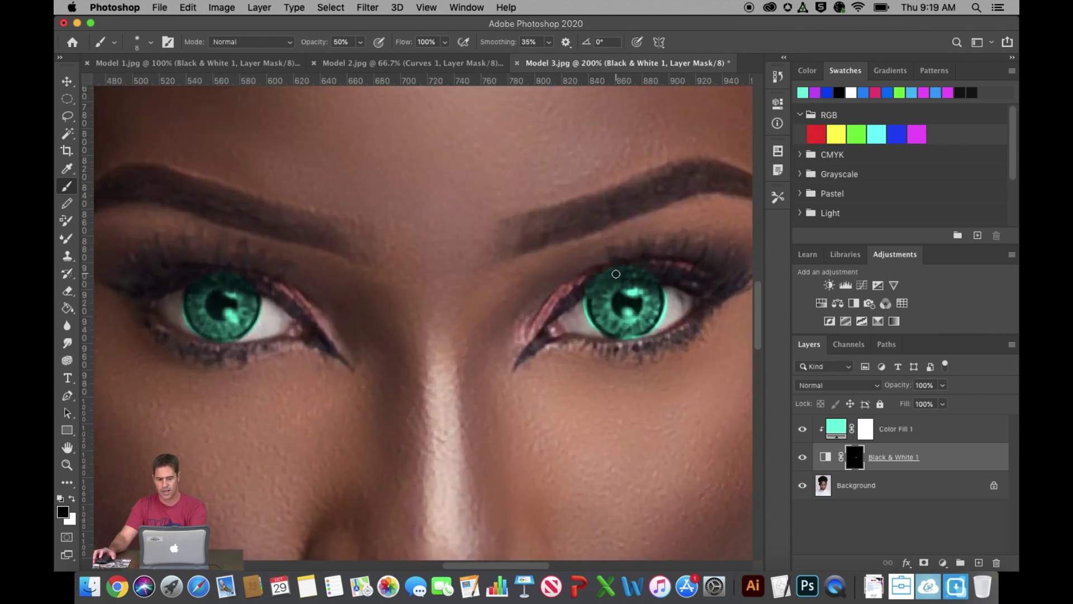
key(bracketright)
key(bracketright)
key(bracketright)
key(bracketright)
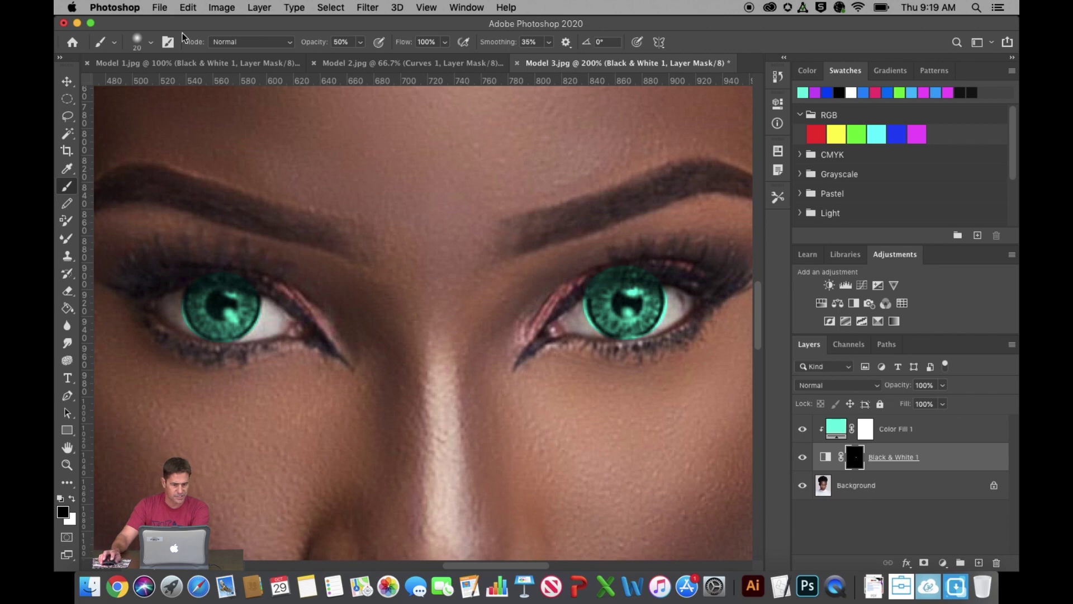
click(361, 43)
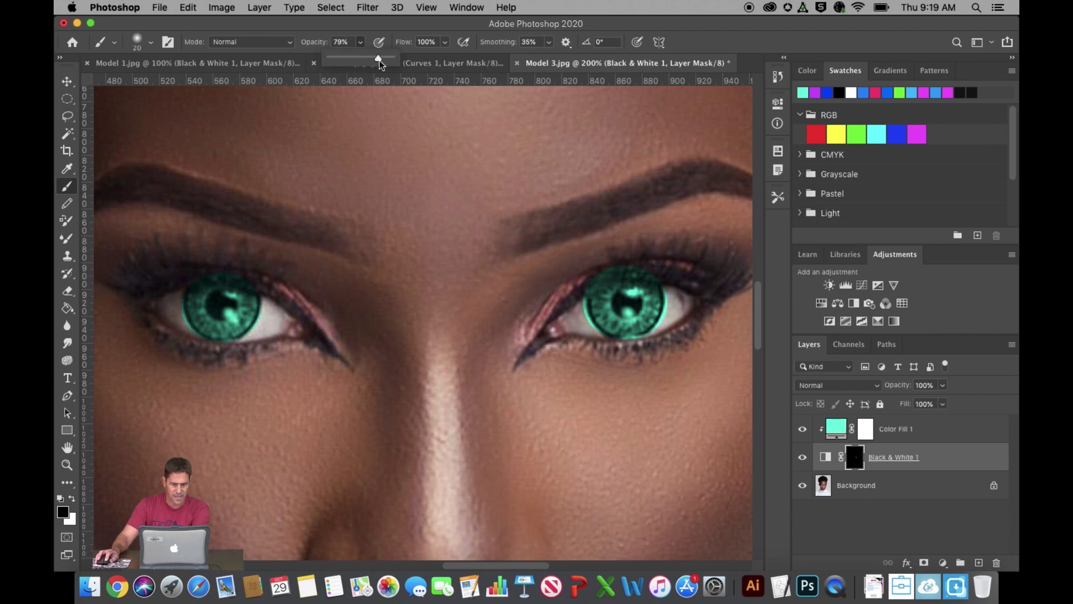
click(596, 268)
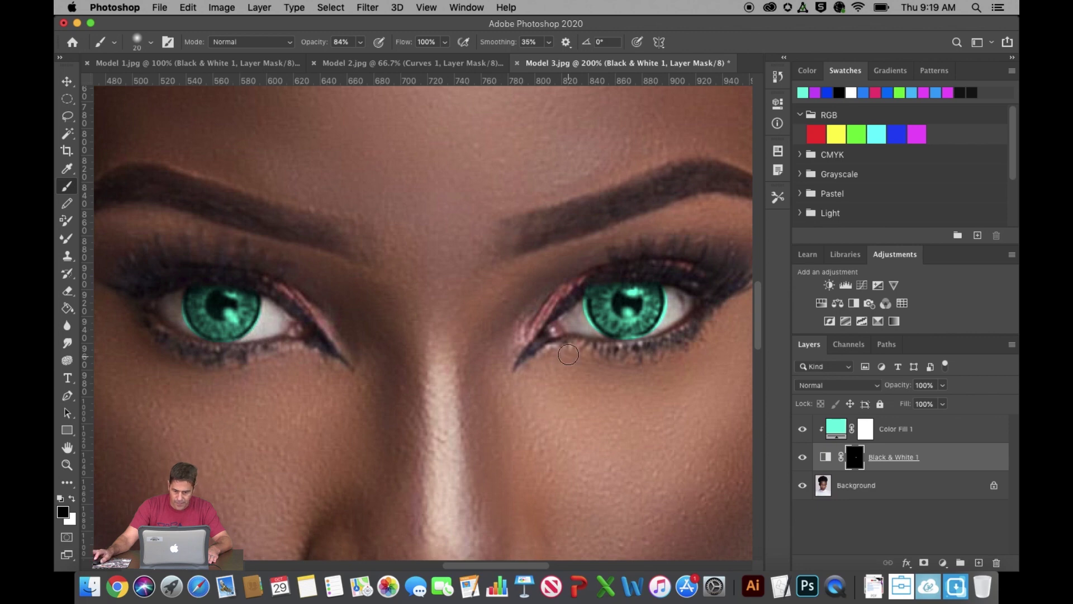
Set the brush opacity to 49% and paint black on the mask to soften the iris edges and pupils of both eyes
click(360, 43)
drag(344, 57, 341, 59)
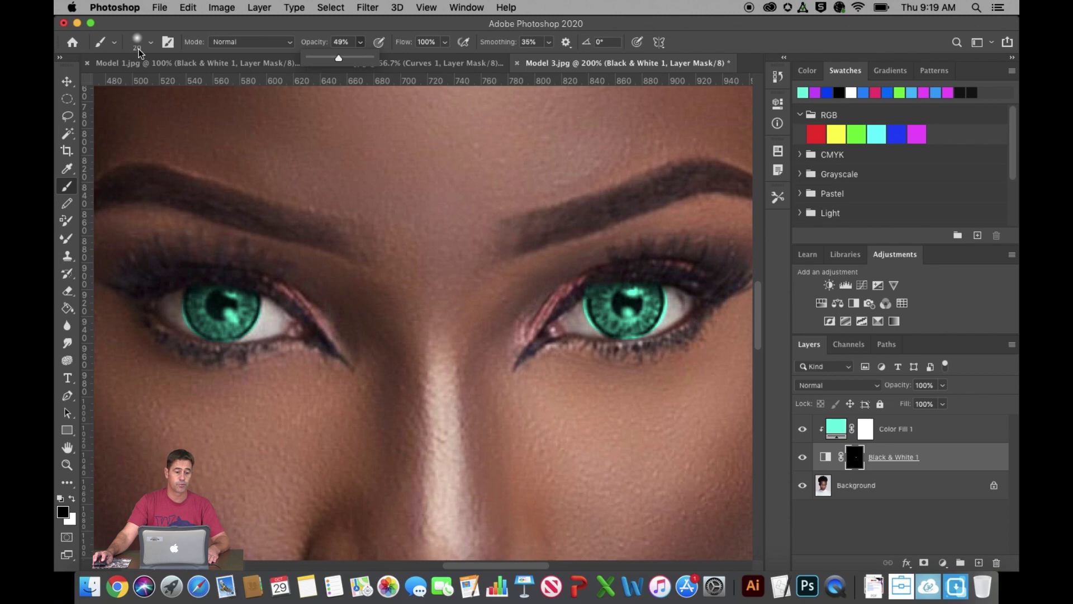
click(174, 309)
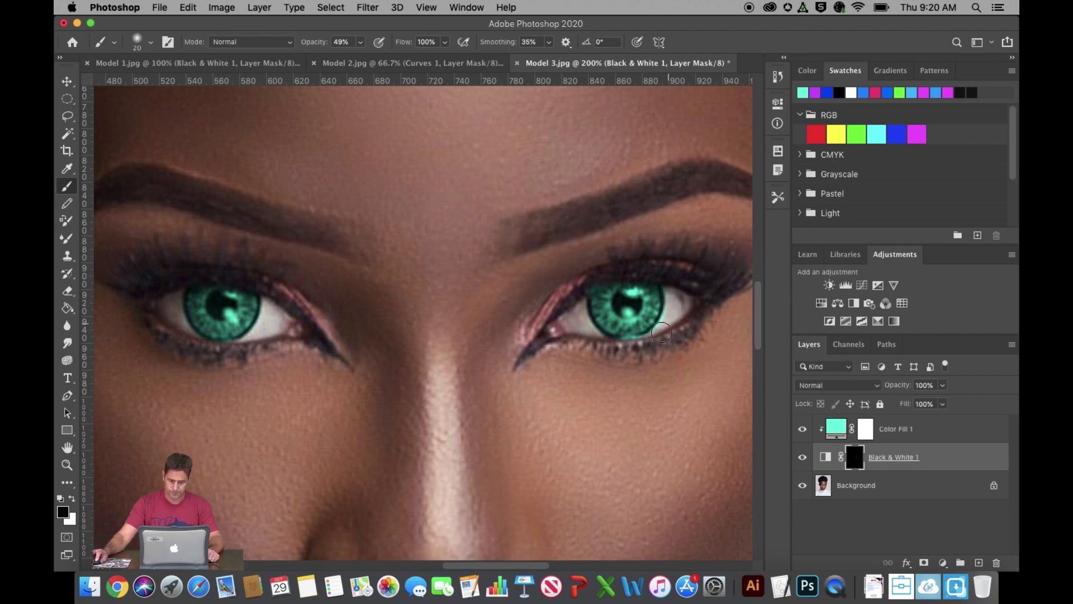
drag(675, 305, 662, 323)
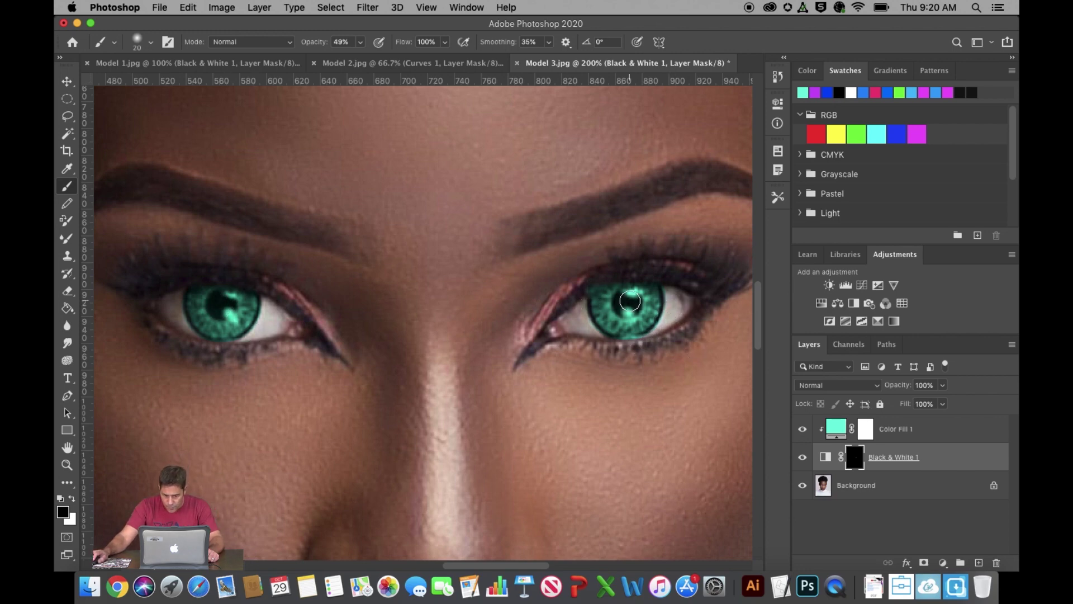
drag(629, 300, 628, 307)
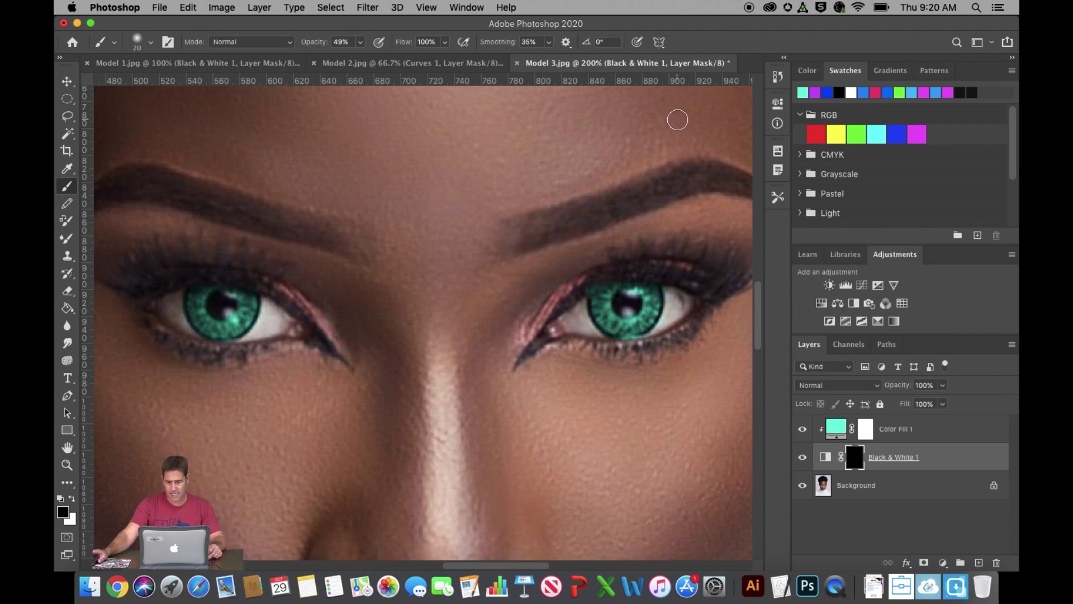
key(super+minus)
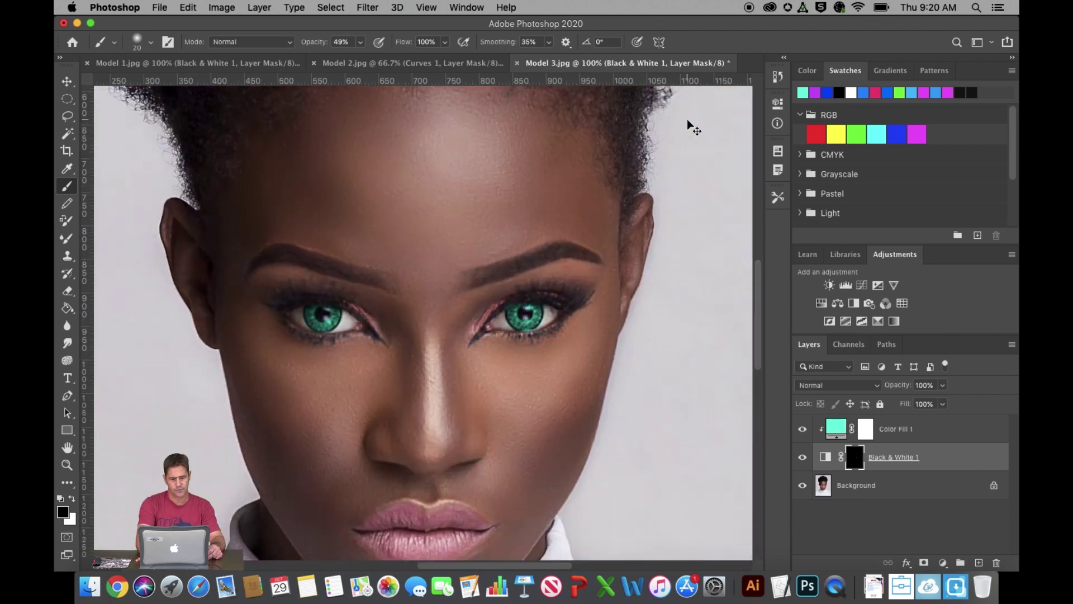
key(super+minus)
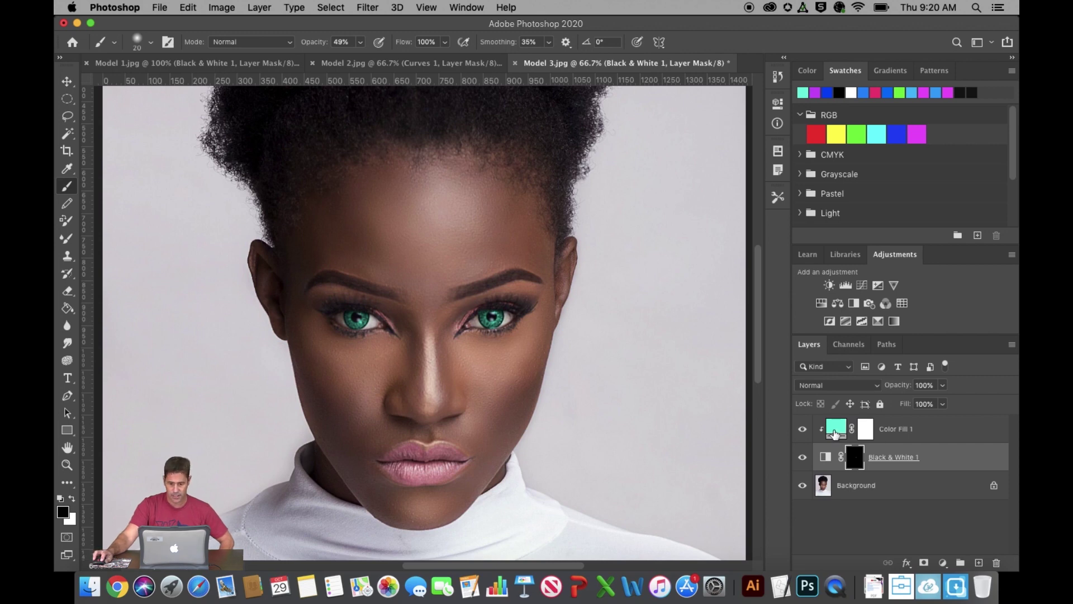
Change the color of the fill layer to the slightly greener #00ffd2
double_click(836, 434)
mouse_move(259, 441)
mouse_down()
mouse_move(260, 401)
mouse_move(255, 488)
mouse_move(253, 442)
mouse_up()
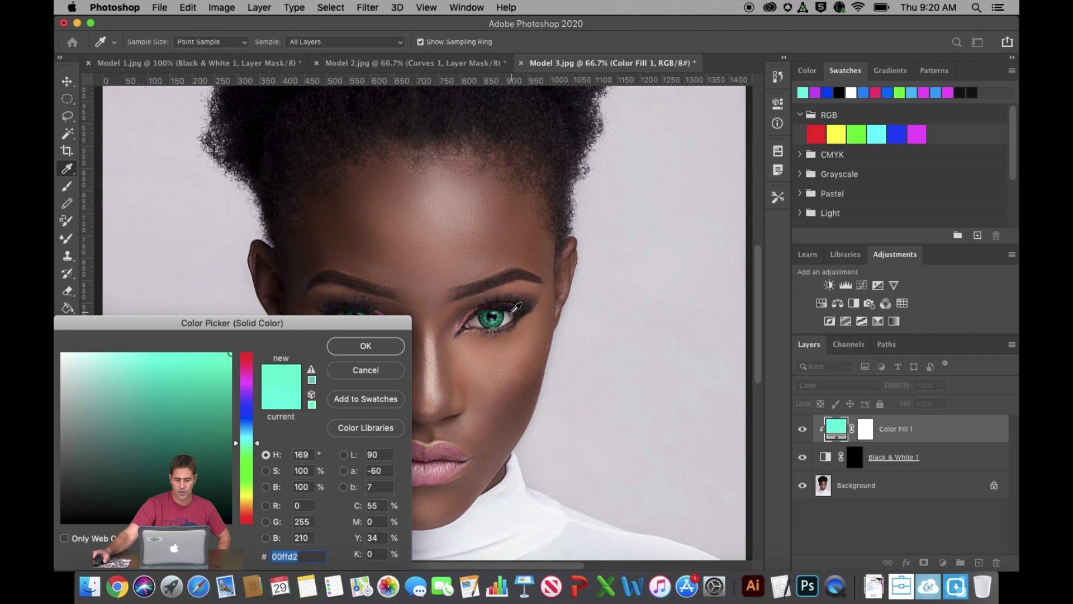
click(363, 346)
key(b)
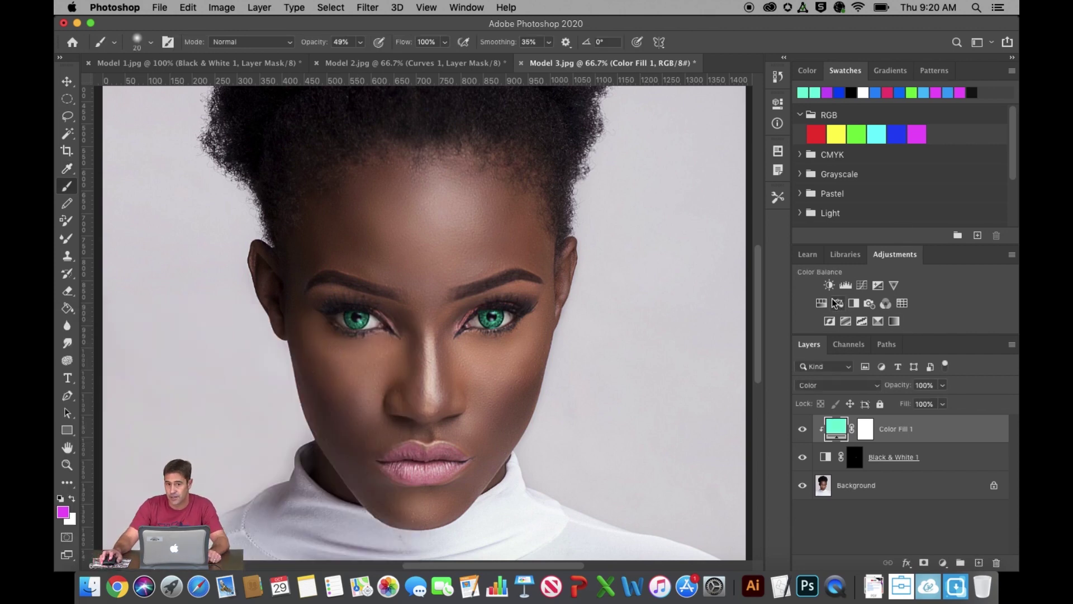
Add a Curves adjustment layer clipped to the layers below and pull its midtones down slightly to darken the irises
click(862, 284)
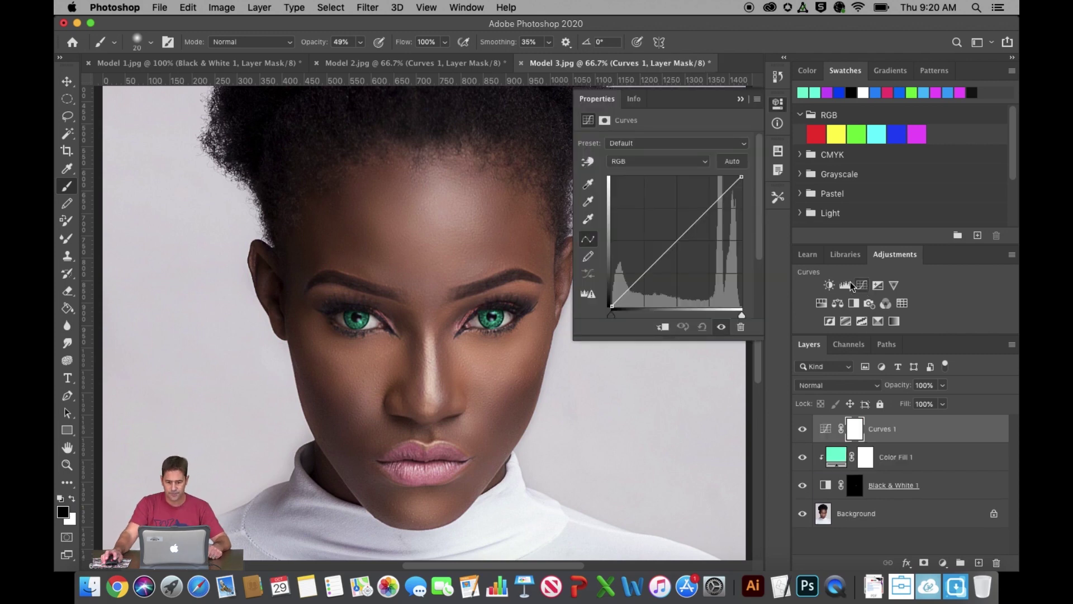
click(663, 326)
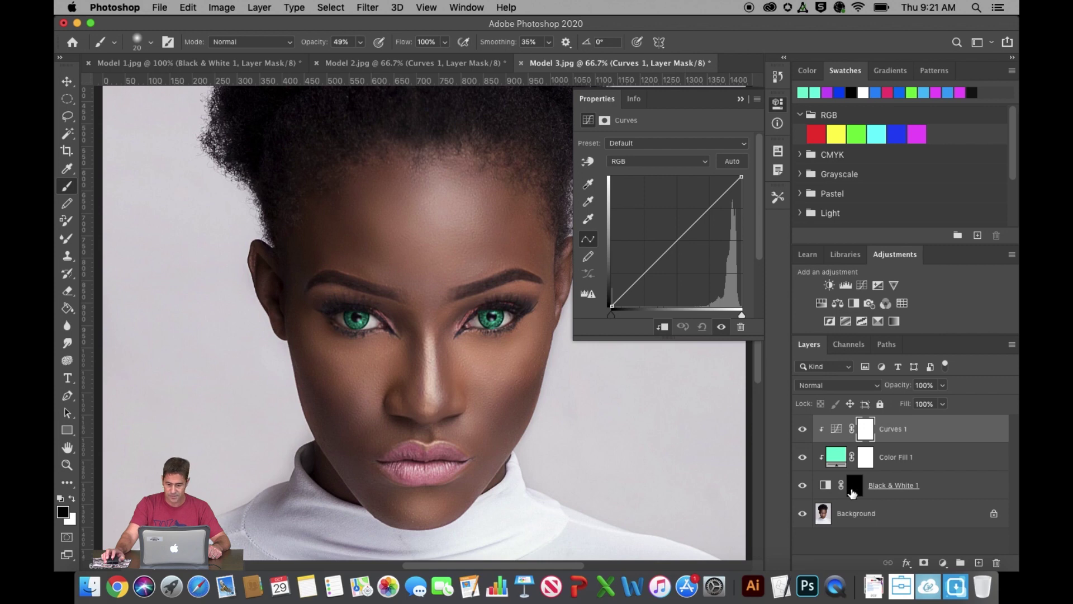
mouse_move(698, 224)
mouse_down()
mouse_move(701, 237)
mouse_move(674, 219)
mouse_move(686, 236)
mouse_up()
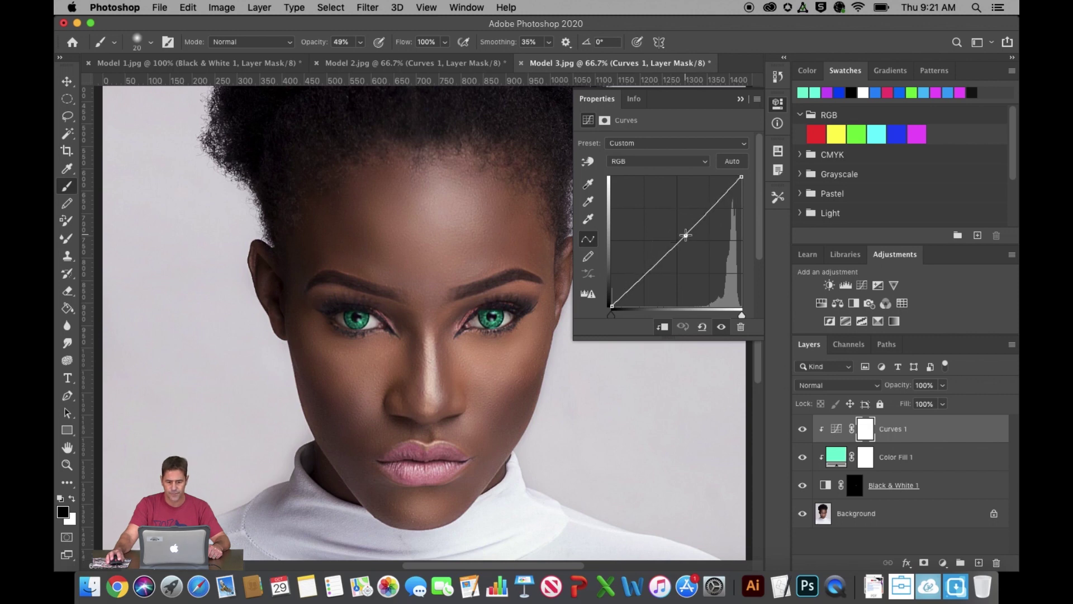
click(741, 100)
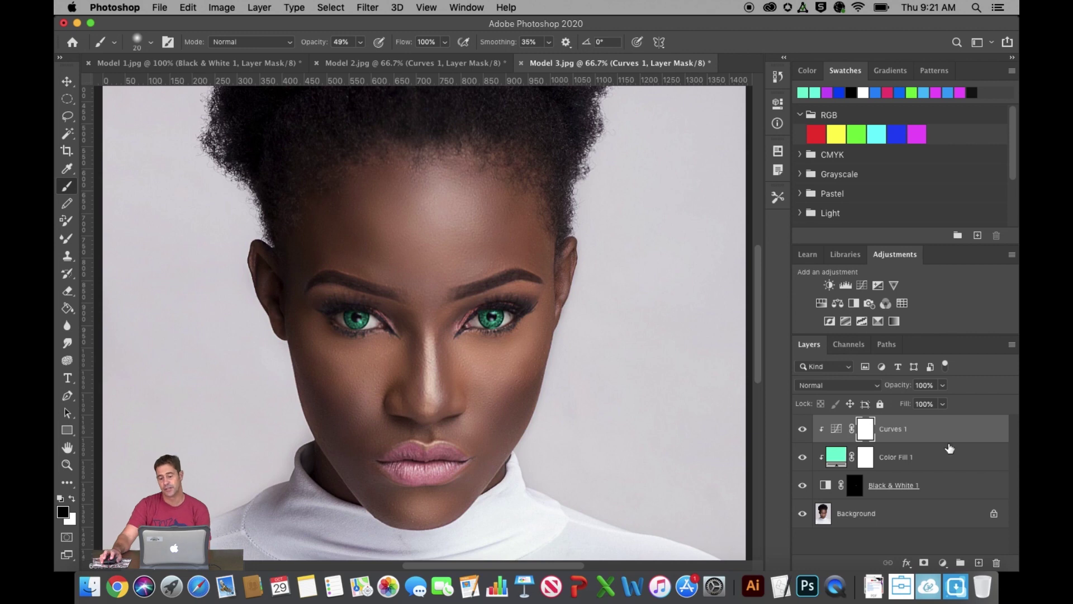
Lower the opacity of the turquoise fill layer to 52%
click(909, 462)
click(943, 386)
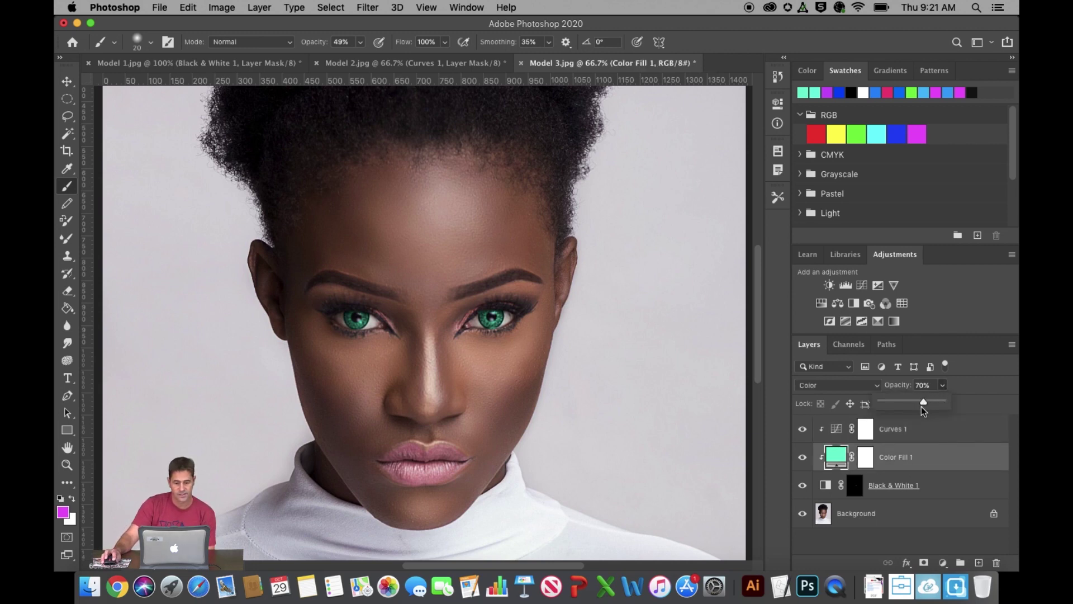
drag(924, 408, 914, 409)
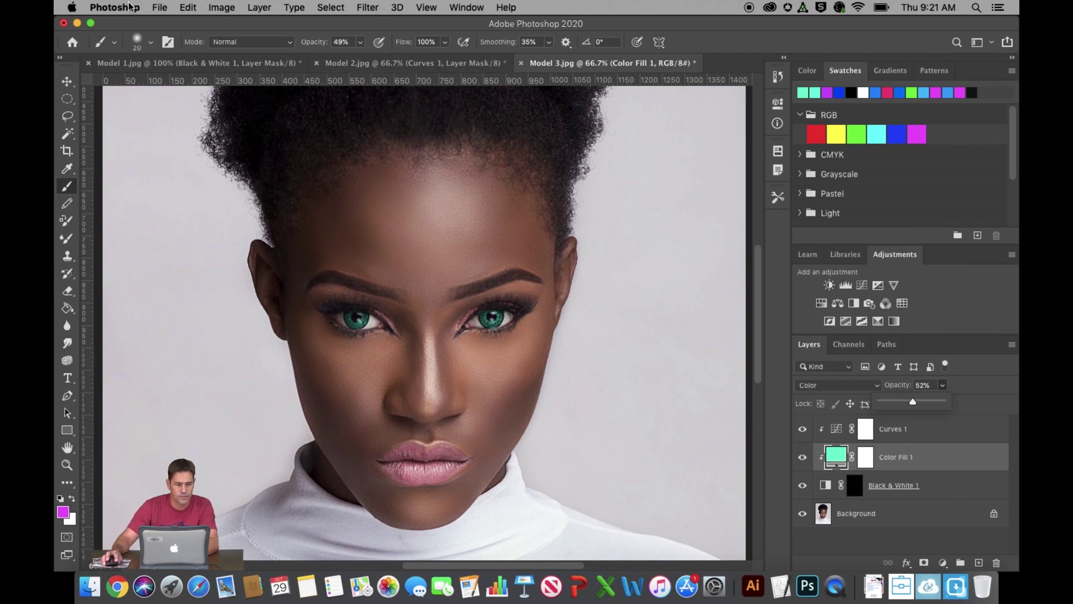
Open the image Model 4.jpg
click(160, 7)
click(186, 37)
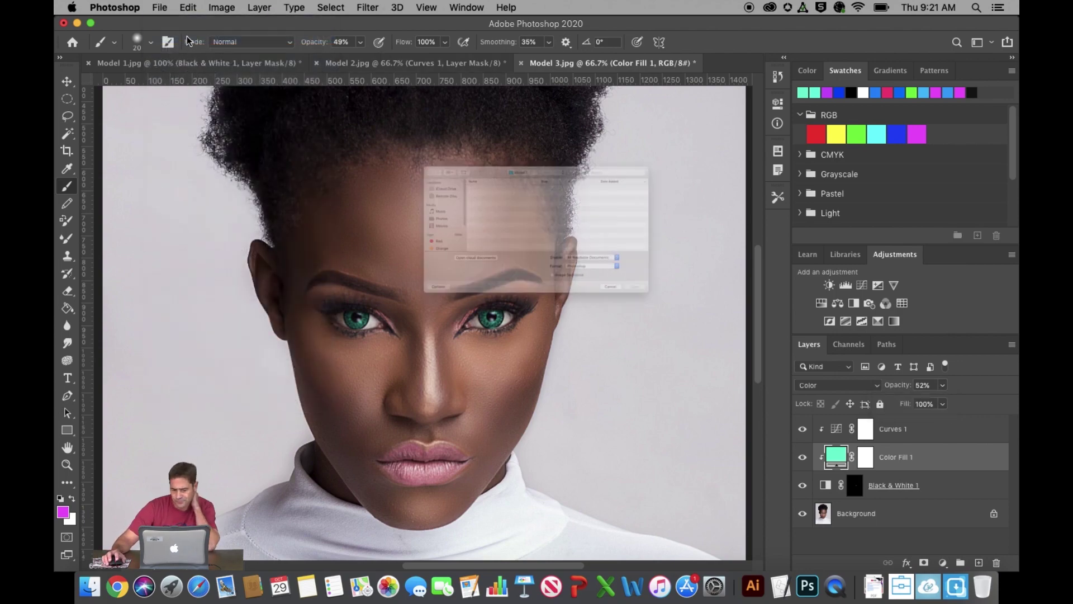
double_click(437, 186)
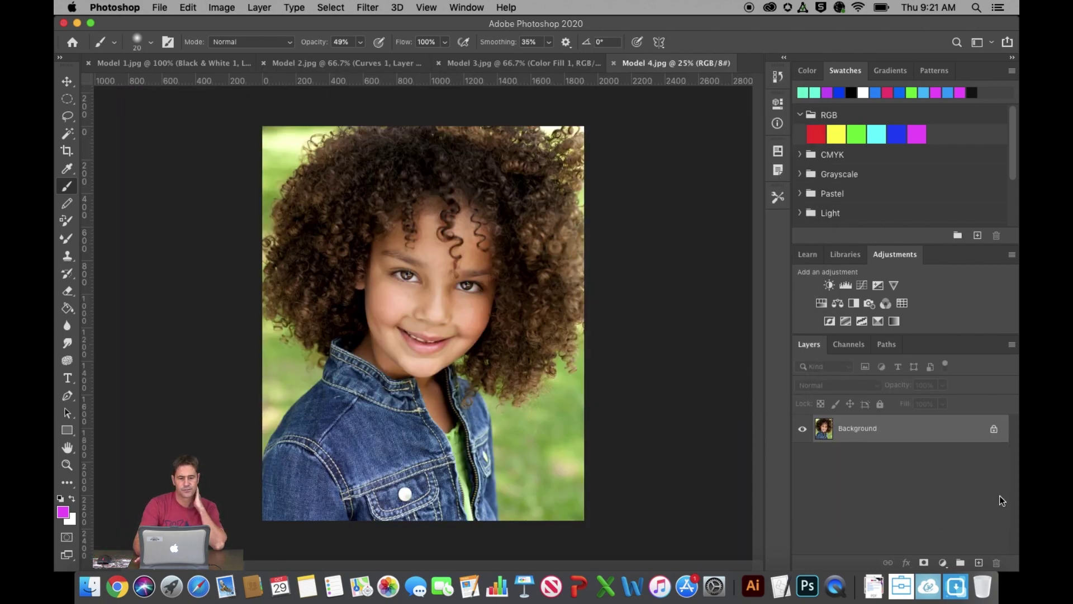
Select both of the girl's irises with two elliptical marquee selections
key(super+plus)
key(super+plus)
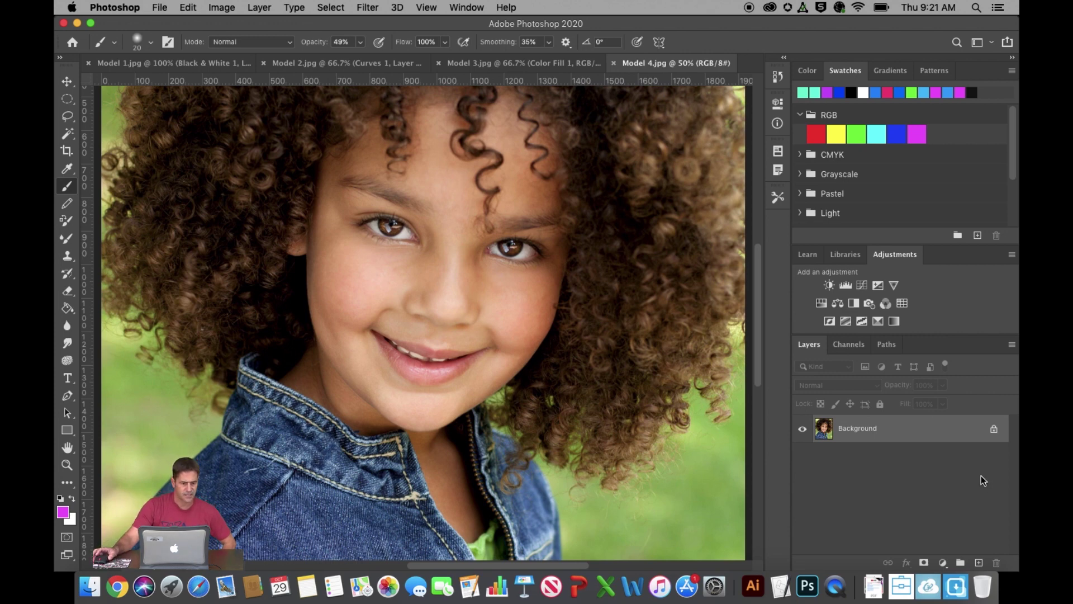
click(67, 99)
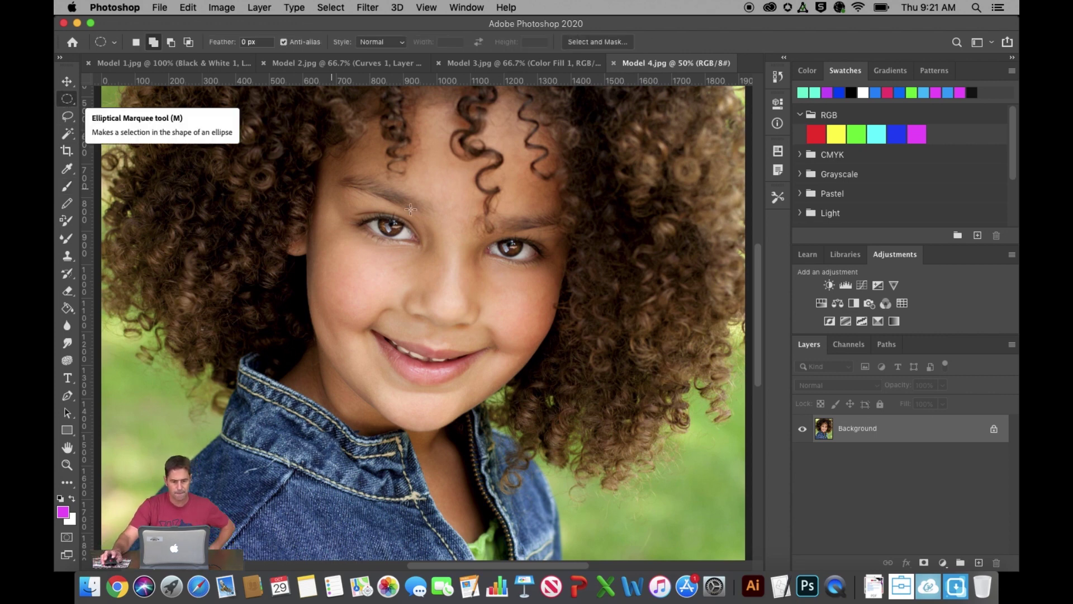
key(super+plus)
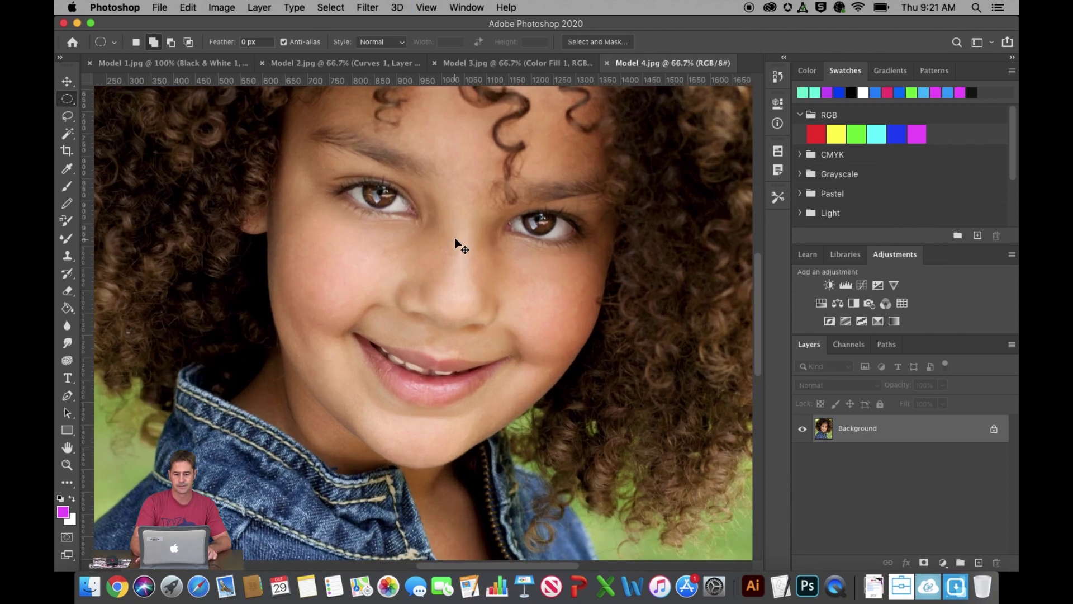
key(super+plus)
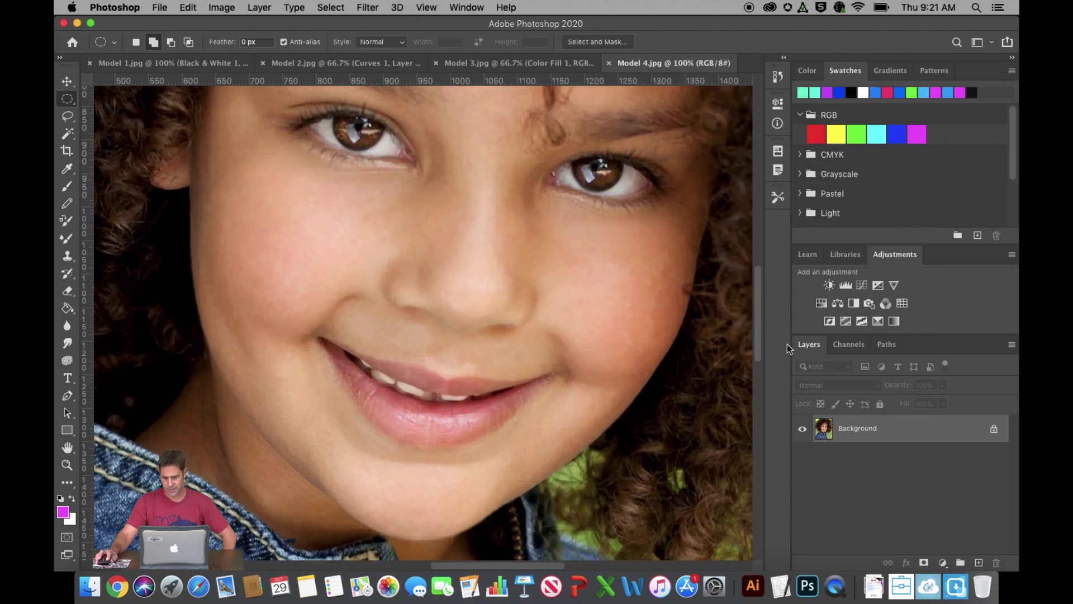
drag(758, 336, 757, 313)
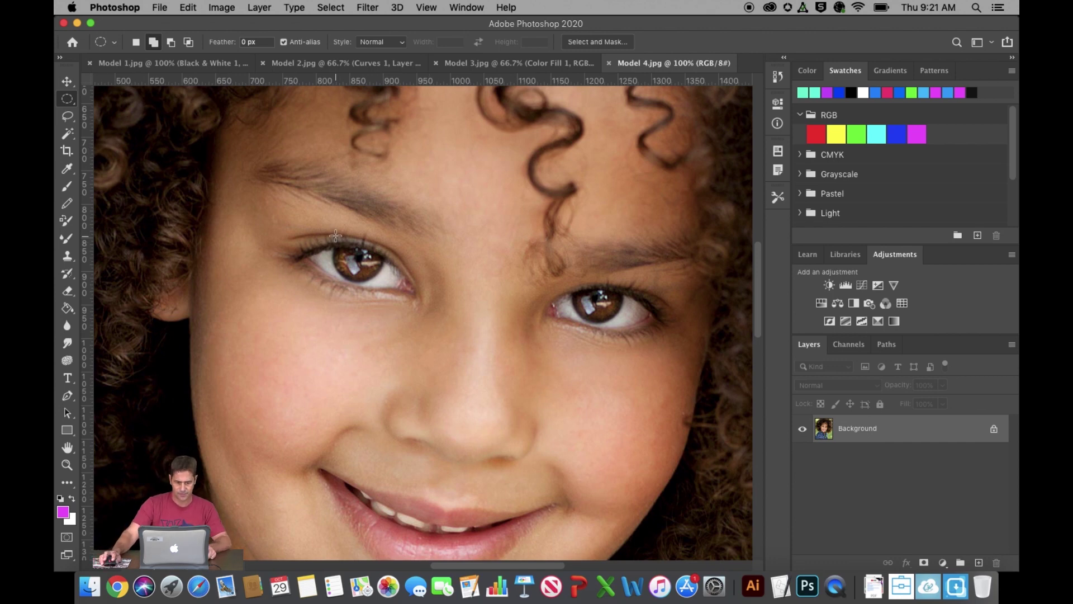
drag(334, 235, 385, 284)
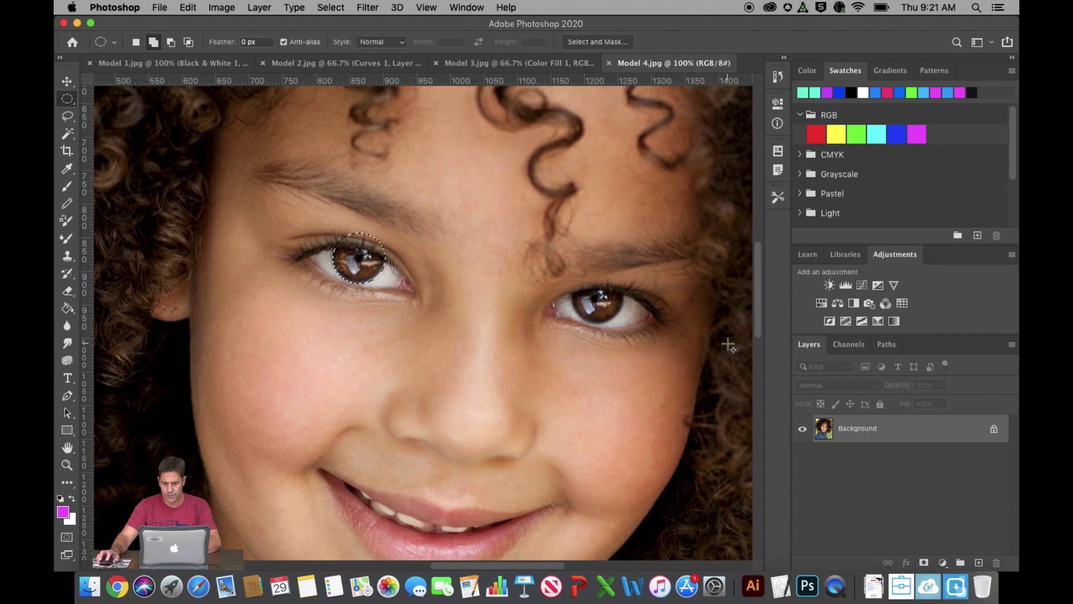
drag(572, 283, 625, 325)
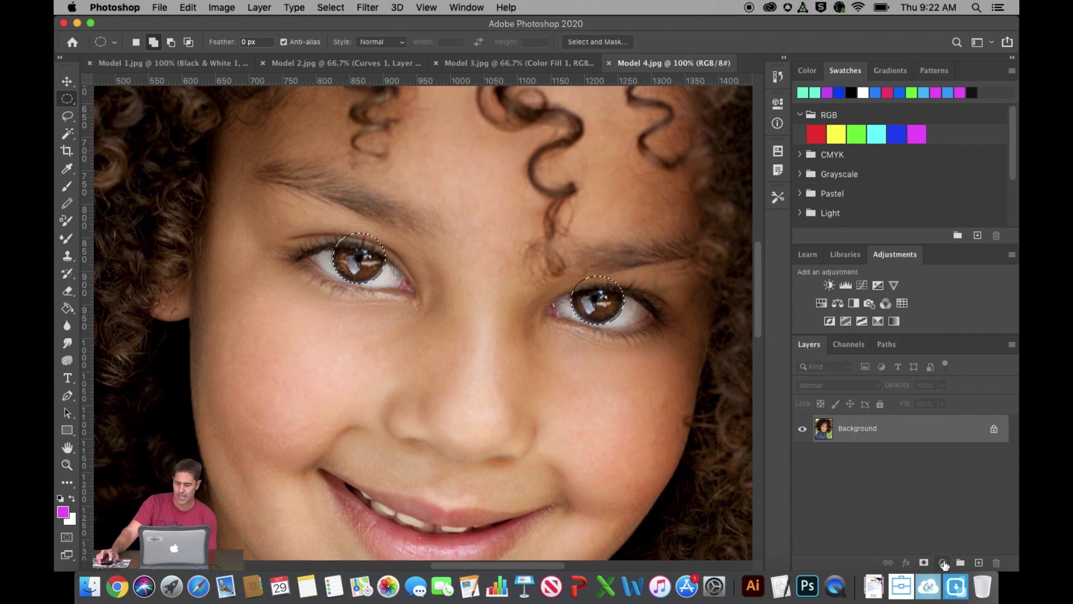
Add a Black & White adjustment layer limited to the selected irises, using the Green Filter preset
click(943, 563)
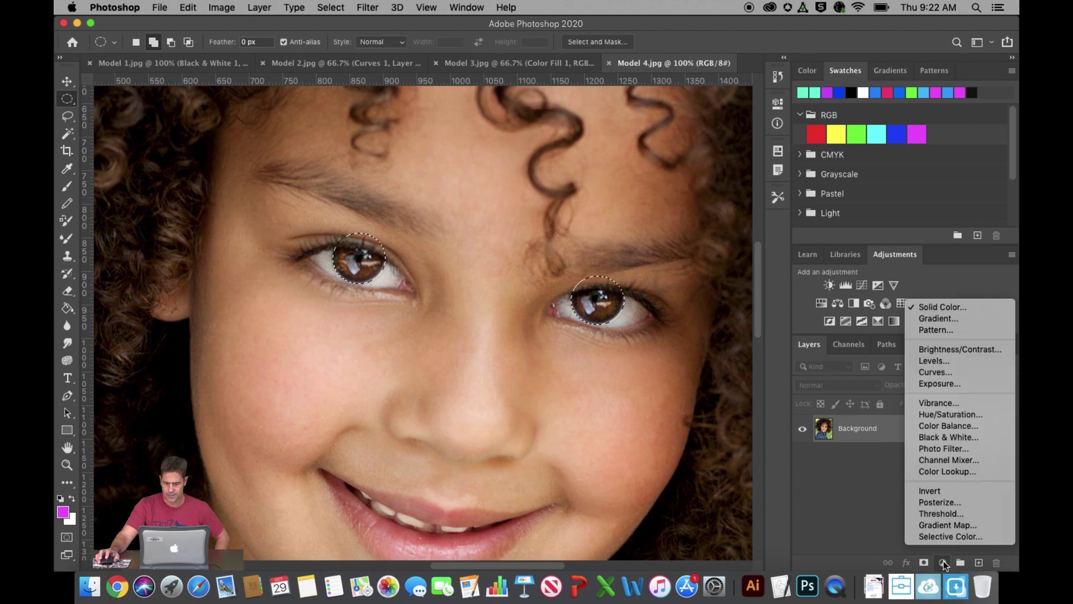
click(949, 439)
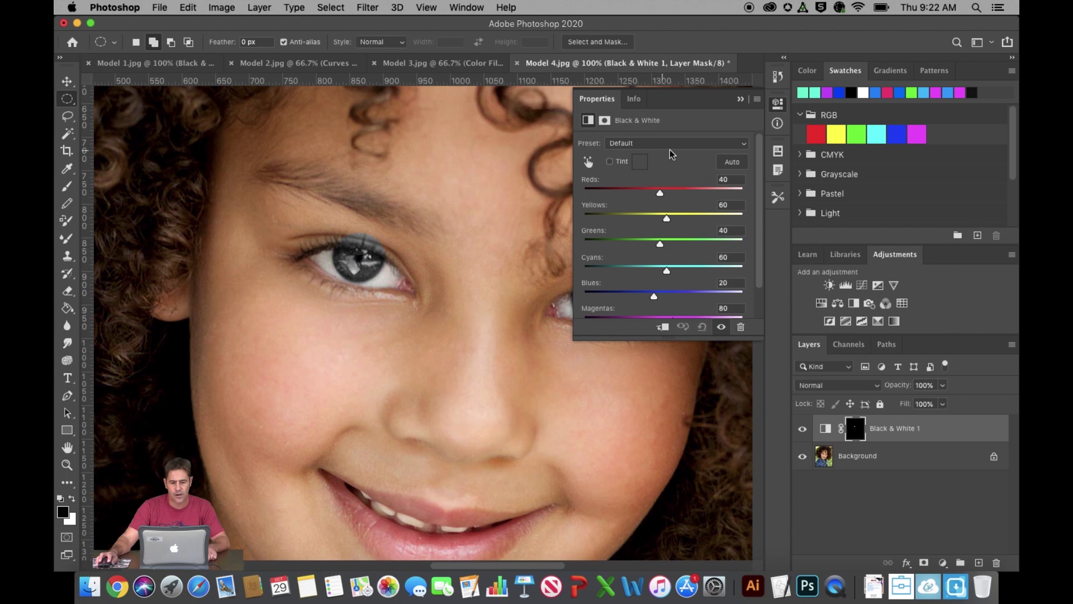
click(716, 143)
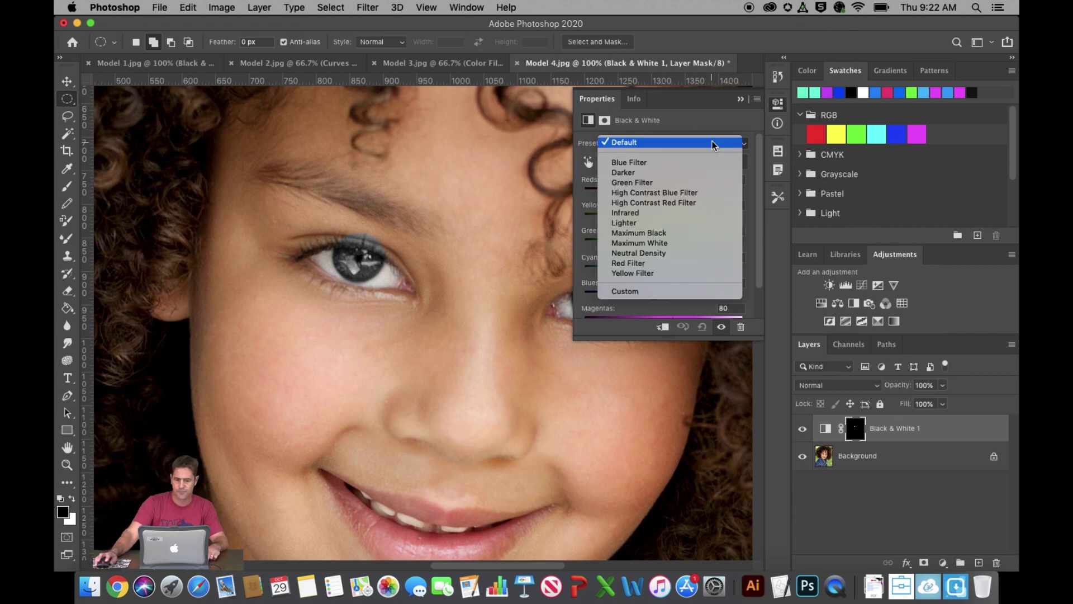
click(675, 182)
click(742, 100)
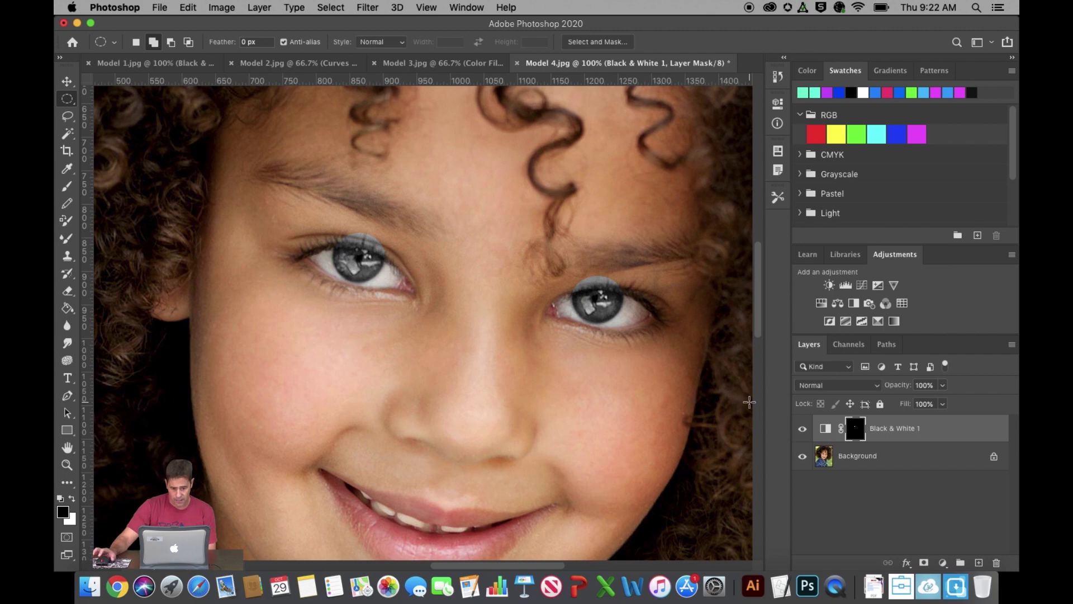
Add a magenta #ff00ff solid color fill clipped to the Black & White layer and set its blend mode to Color
click(943, 563)
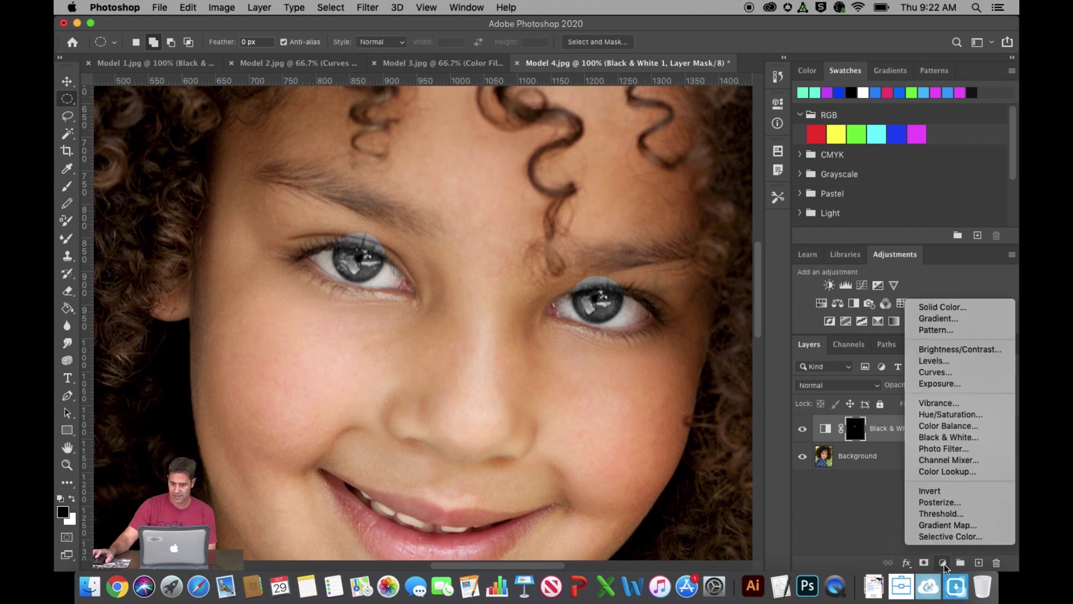
click(942, 308)
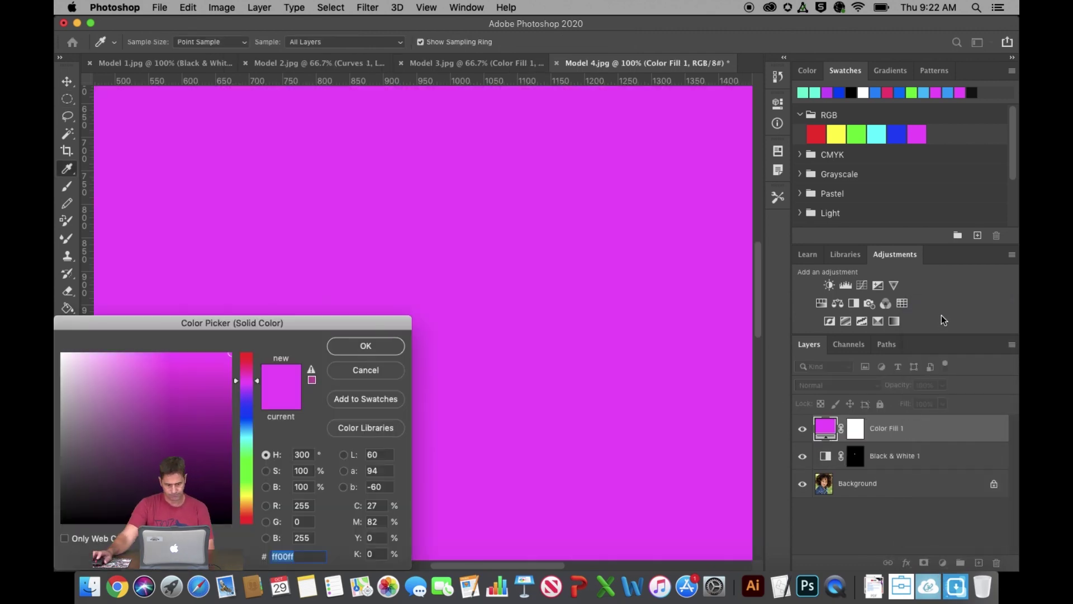
click(382, 353)
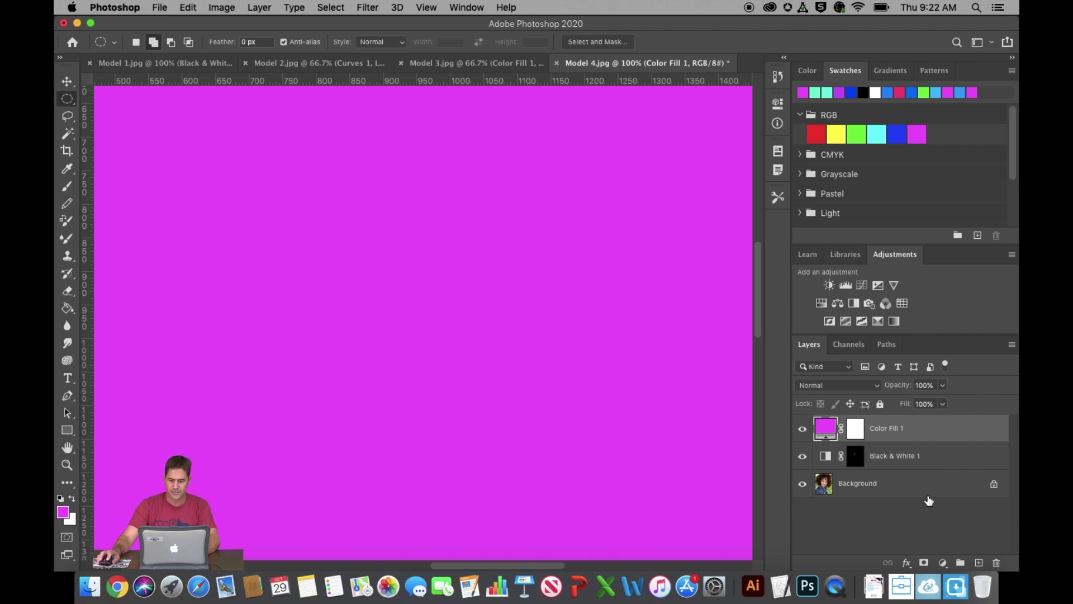
alt+click(900, 443)
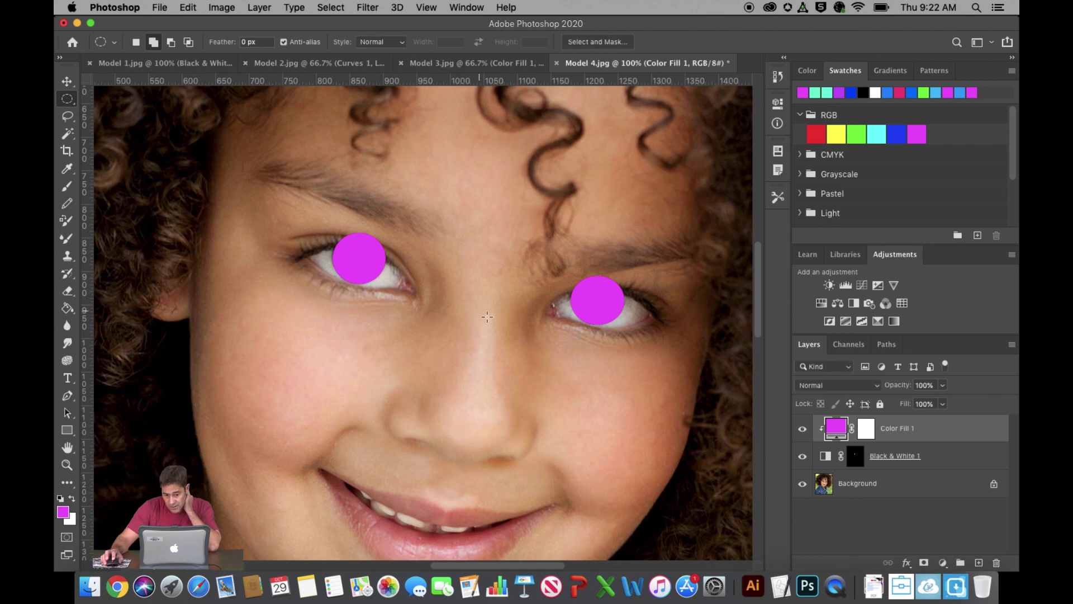
click(878, 385)
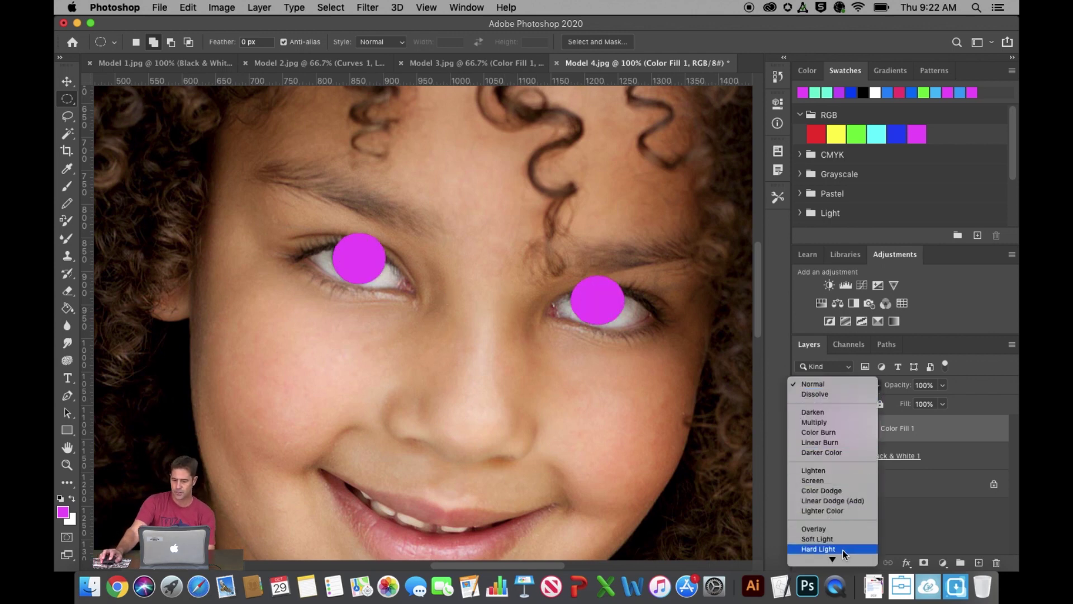
click(821, 549)
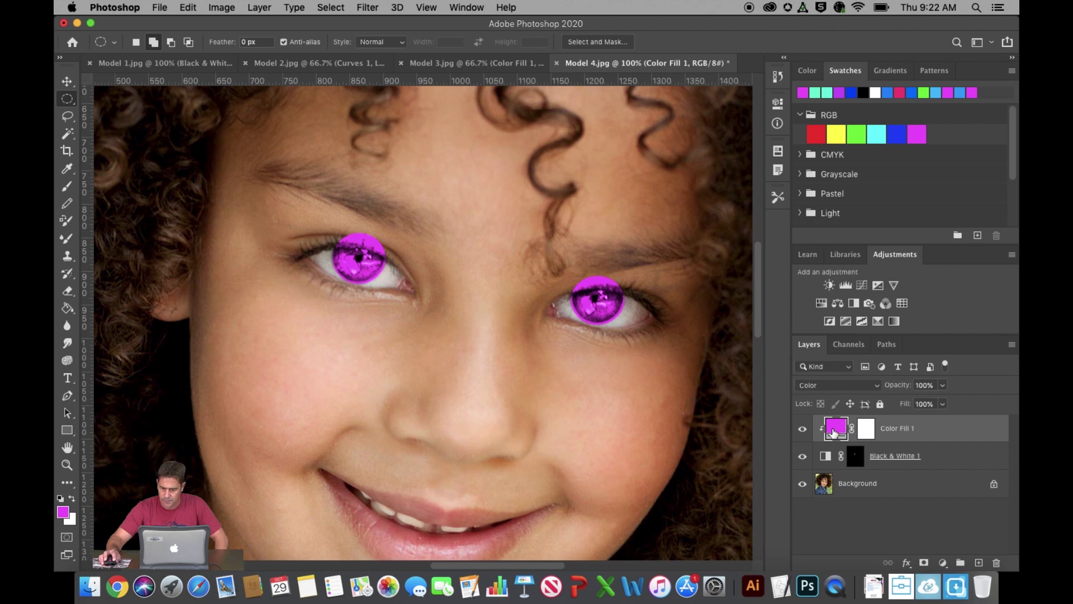
Change the color of the clipped fill layer to bright green #36ff00
double_click(837, 435)
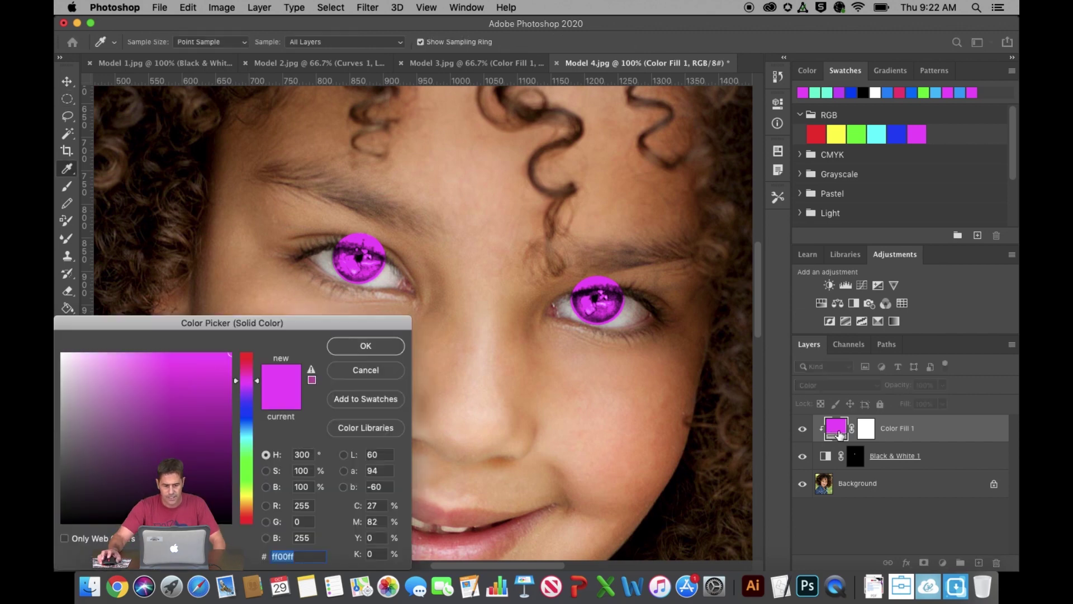
click(251, 473)
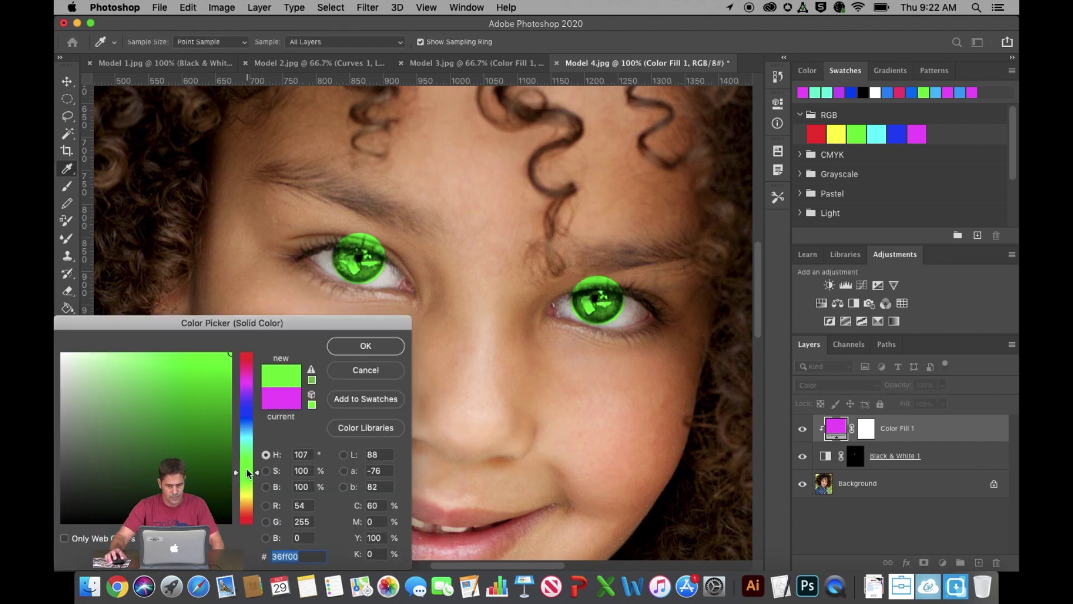
click(379, 354)
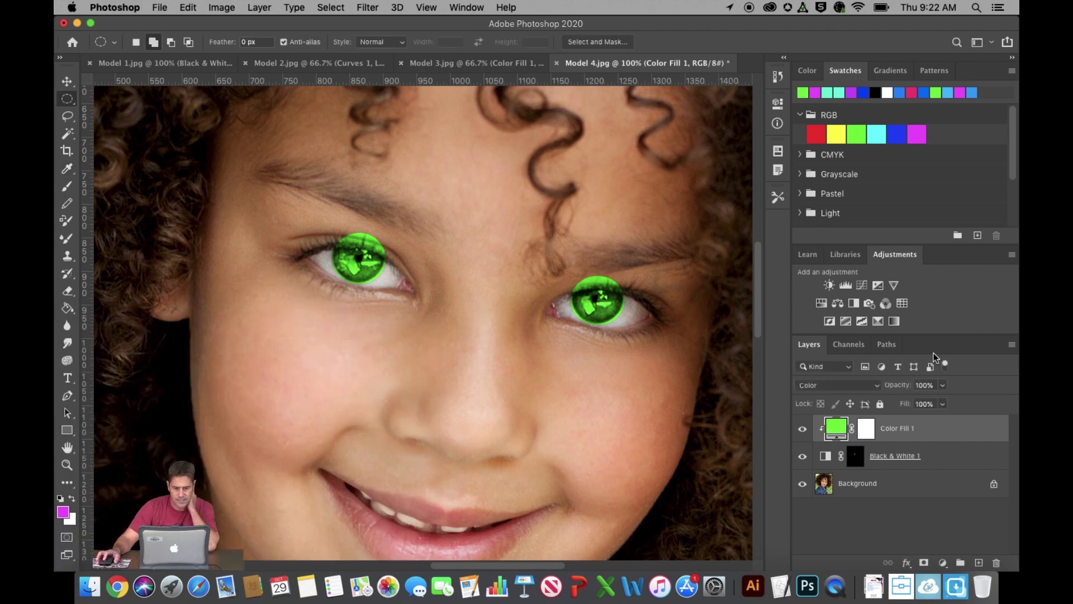
Paint black on the Black & White layer's mask with a size 30 brush at 100% opacity to clear the color from both upper eyelids
click(860, 457)
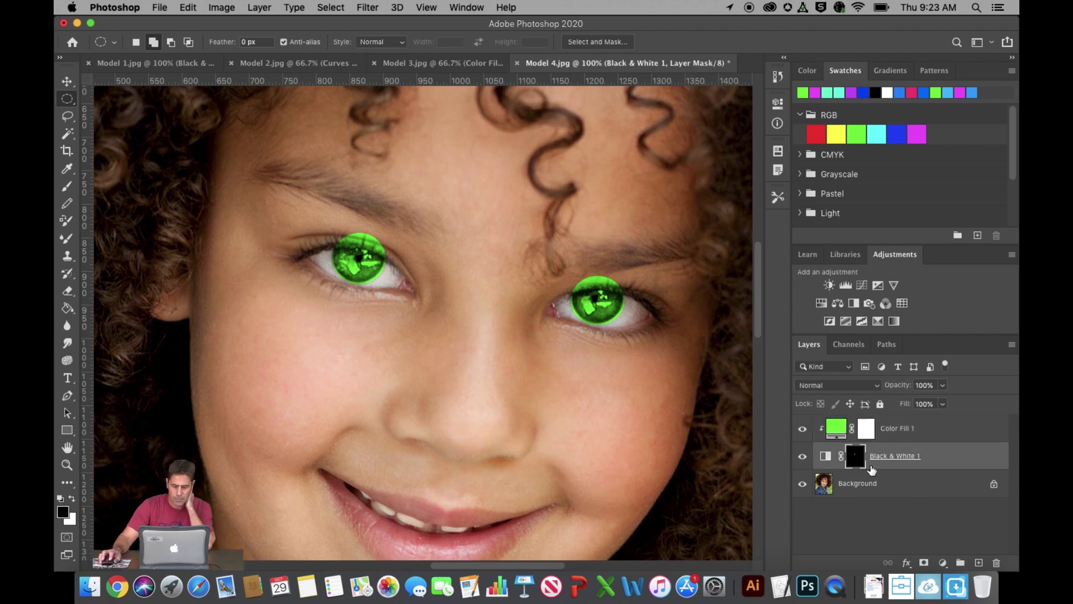
click(67, 186)
key(bracketright)
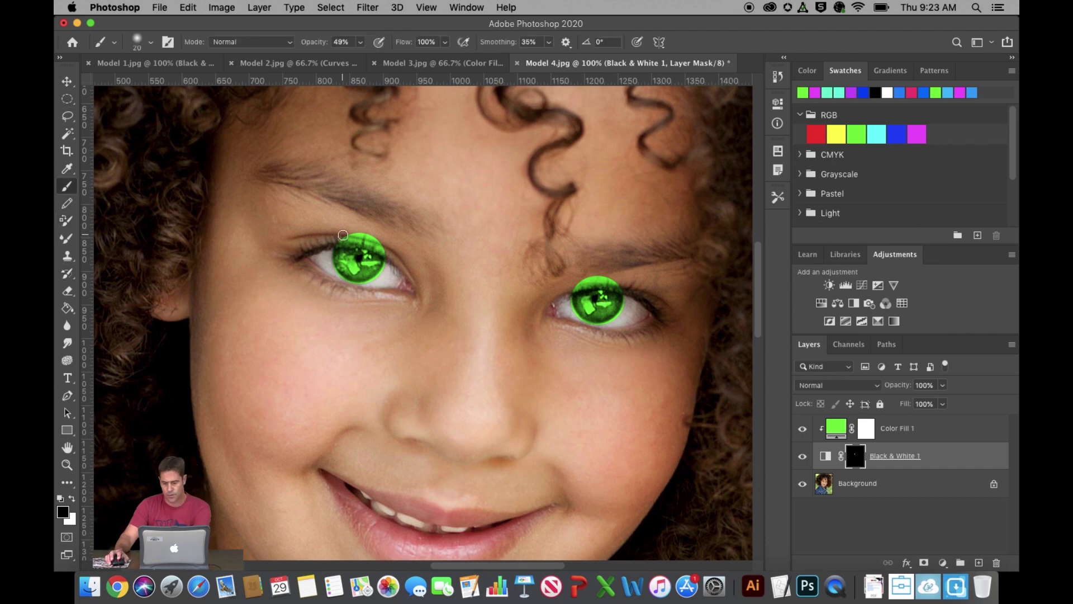
key(bracketright)
click(358, 43)
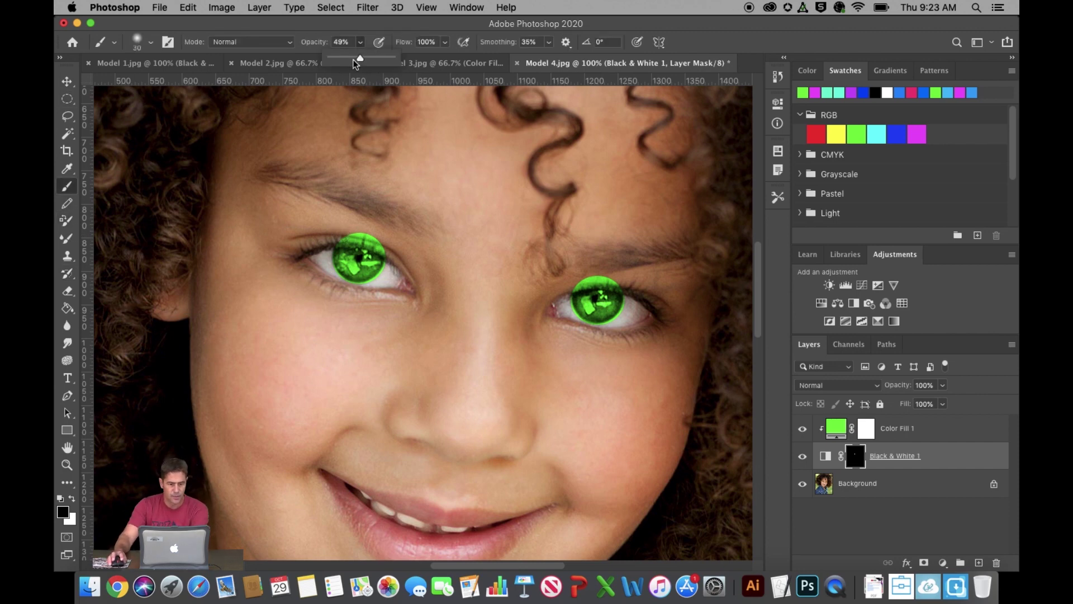
drag(363, 60, 400, 67)
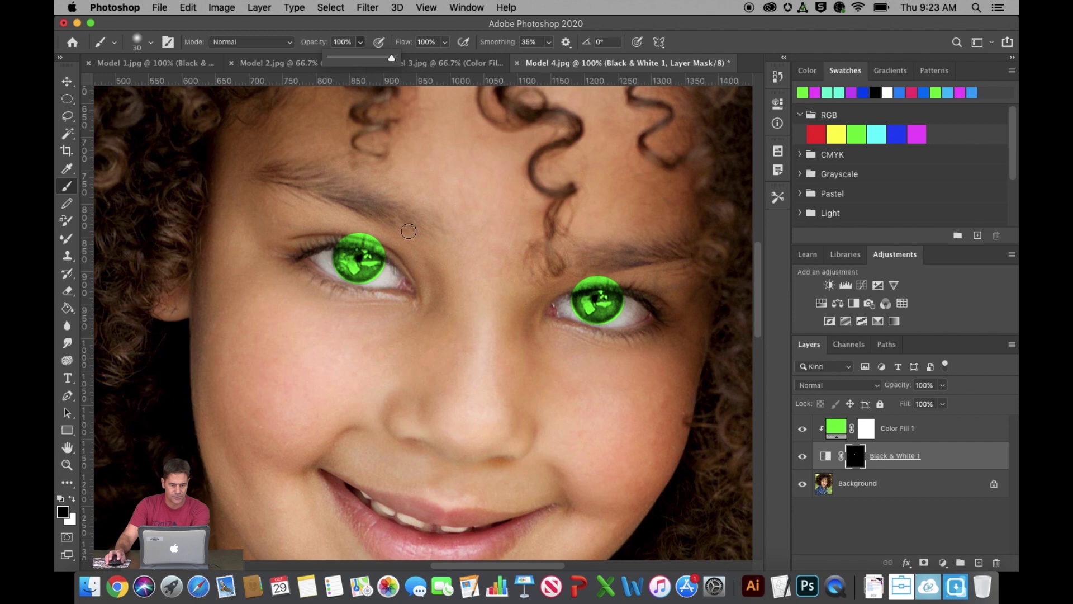
click(345, 236)
drag(344, 236, 398, 248)
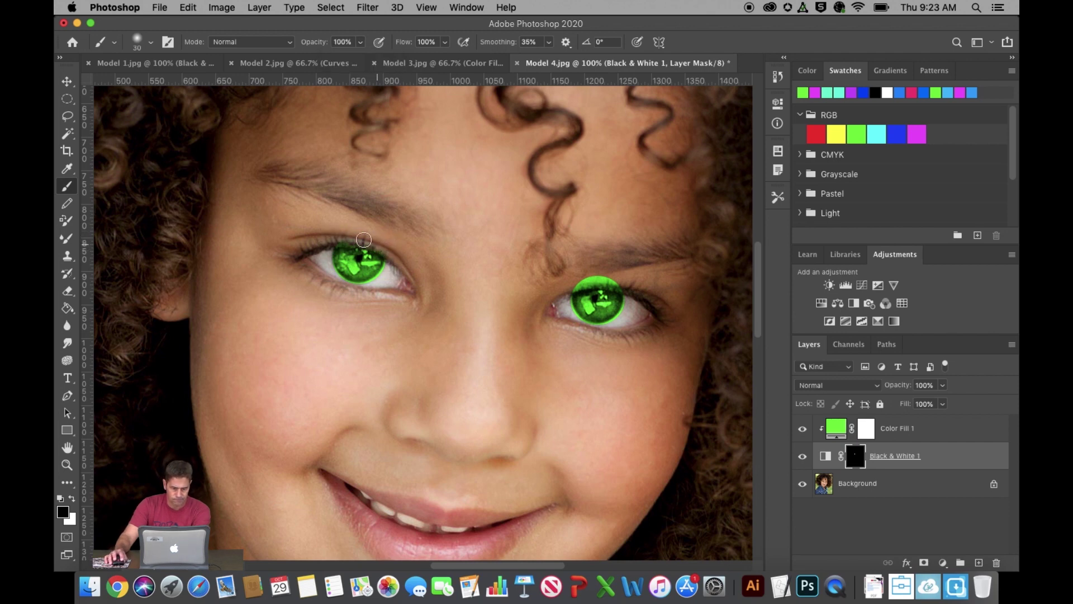
mouse_move(578, 282)
mouse_down()
mouse_move(621, 277)
mouse_move(570, 283)
mouse_move(631, 287)
mouse_up()
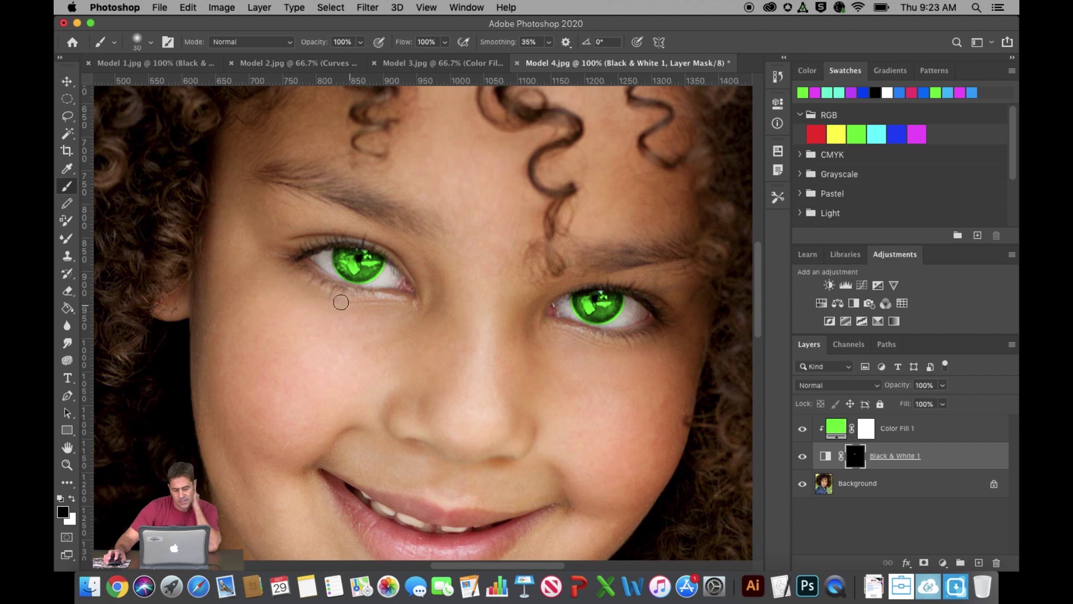
Soften the green edges of both irises on the mask with a black brush at 72% opacity, reducing the brush size to 20
key(super+equal)
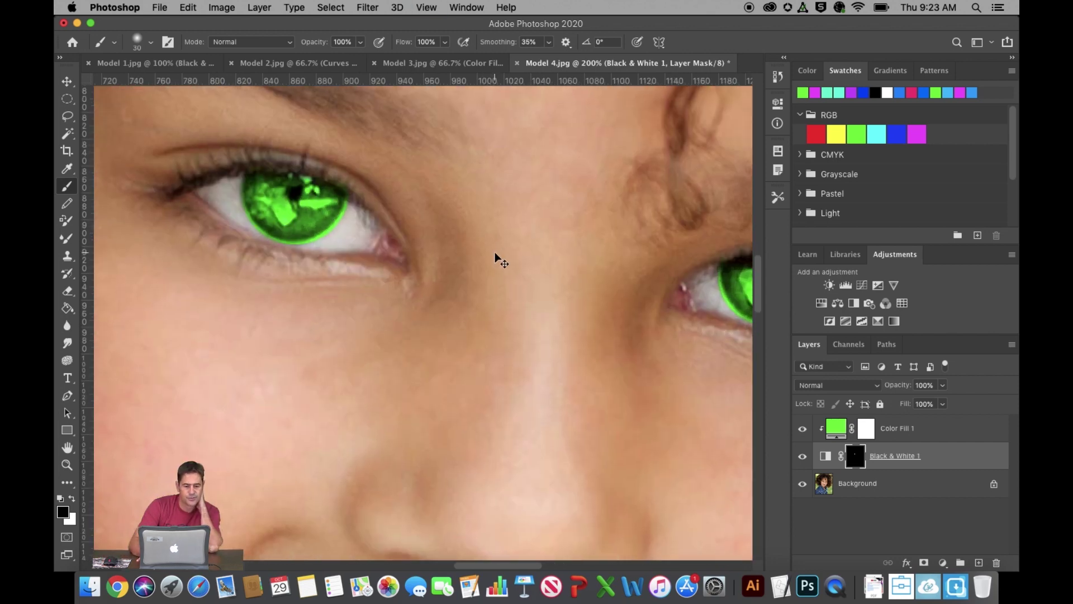
click(360, 41)
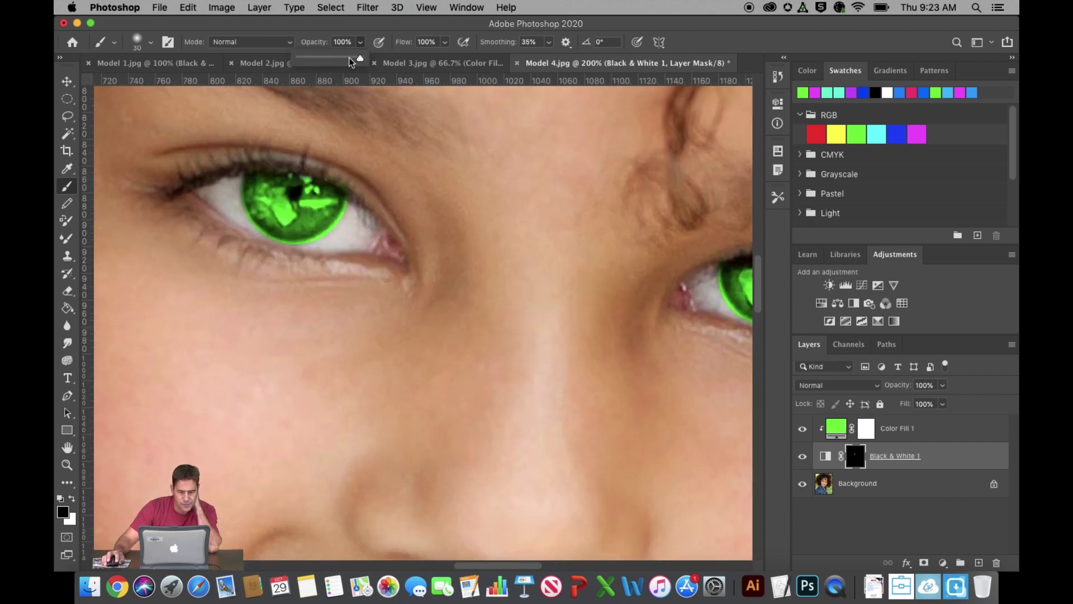
drag(352, 62, 343, 58)
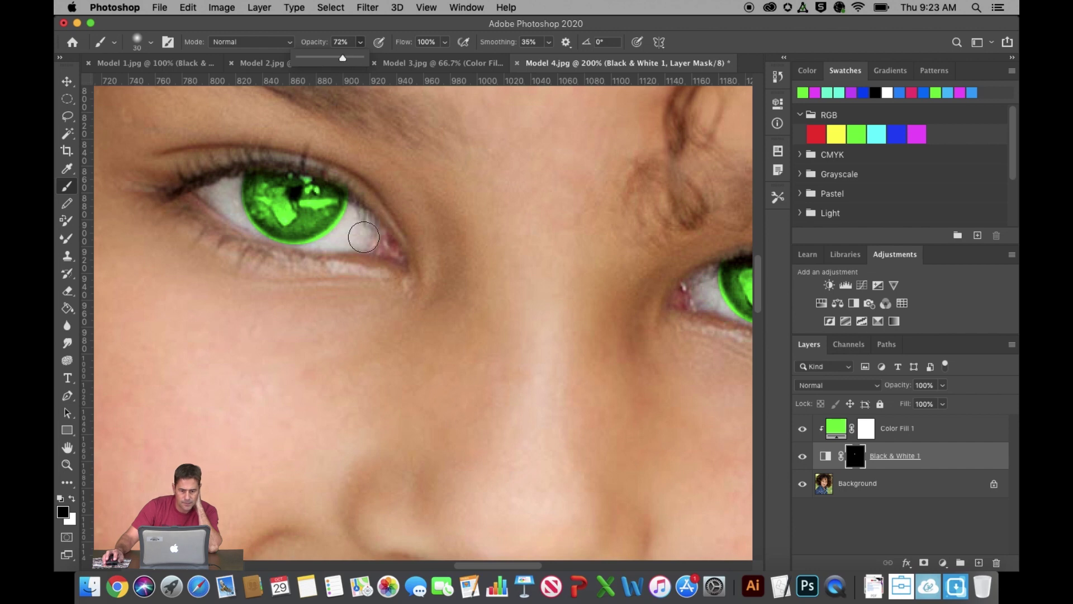
click(357, 221)
mouse_move(360, 206)
mouse_down()
mouse_move(333, 248)
mouse_move(338, 240)
mouse_move(302, 255)
mouse_move(337, 247)
mouse_move(365, 194)
mouse_move(351, 261)
mouse_move(273, 259)
mouse_move(256, 252)
mouse_move(313, 257)
mouse_move(275, 249)
mouse_move(231, 214)
mouse_move(243, 236)
mouse_move(251, 241)
mouse_move(229, 183)
mouse_move(234, 212)
mouse_up()
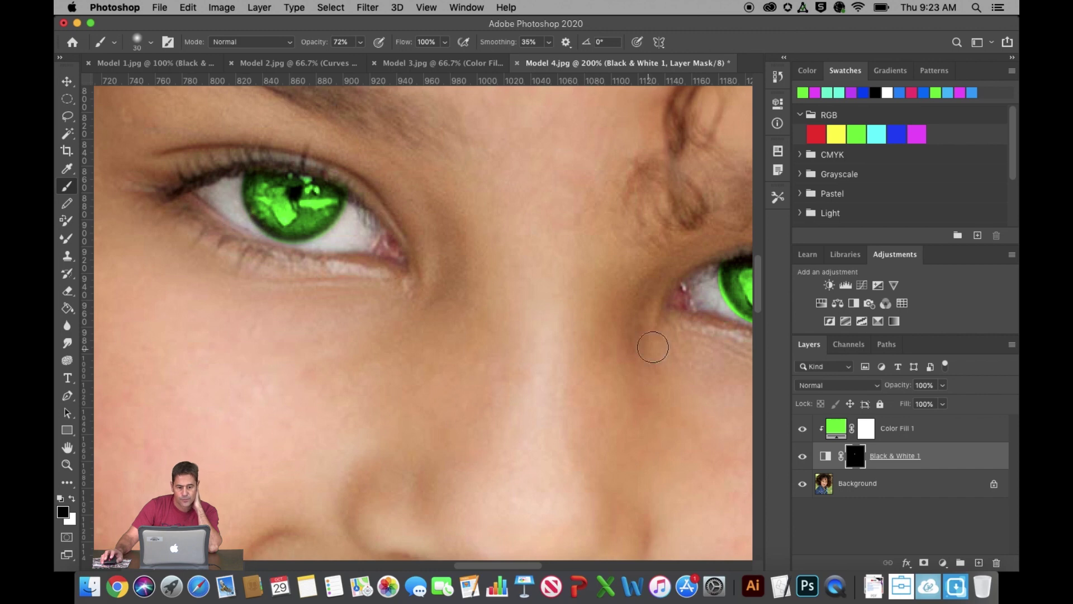
key(bracketleft)
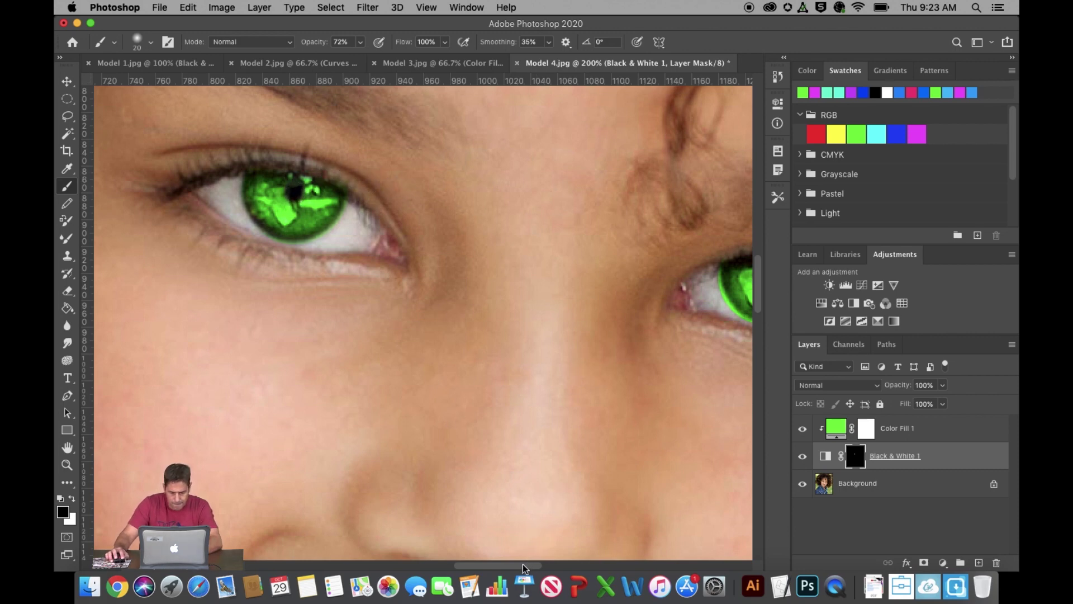
scroll(559, 535, right, 10)
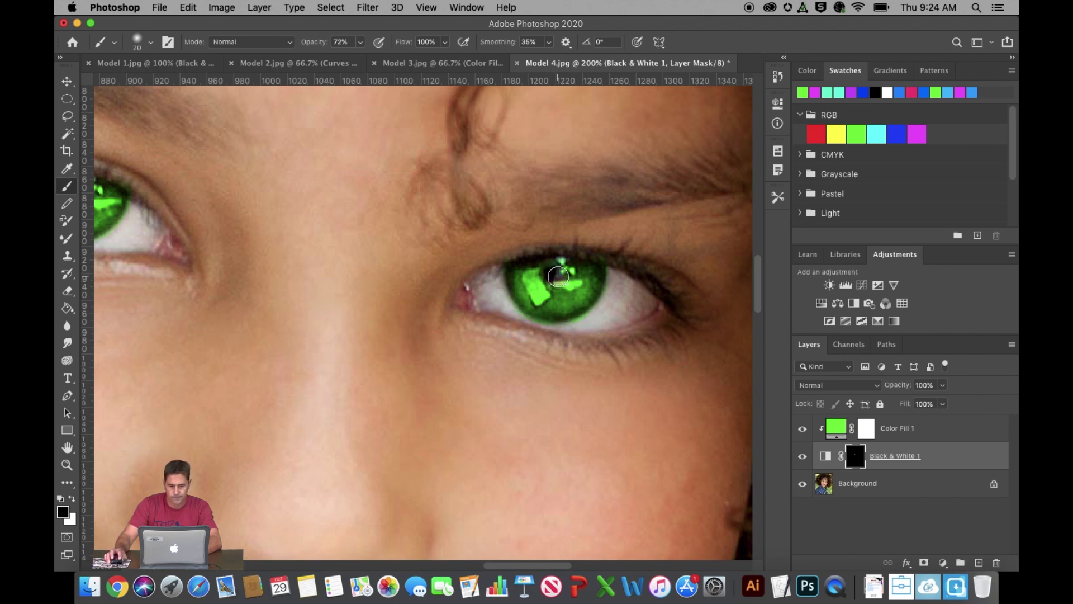
Lower the opacity of the green fill layer to 47%
key(super+0)
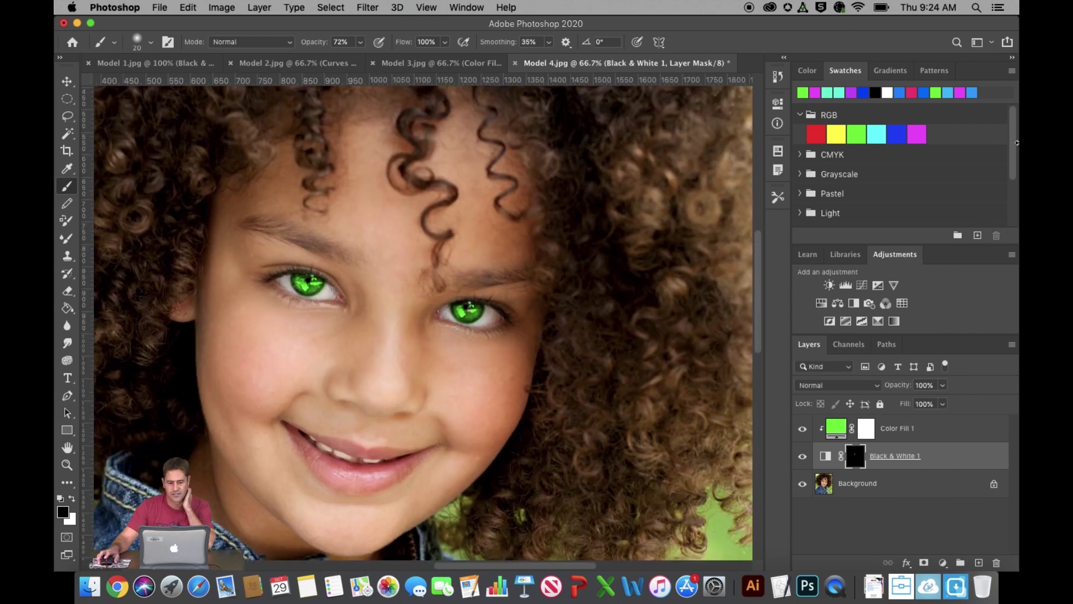
click(910, 434)
click(944, 385)
drag(946, 402, 903, 401)
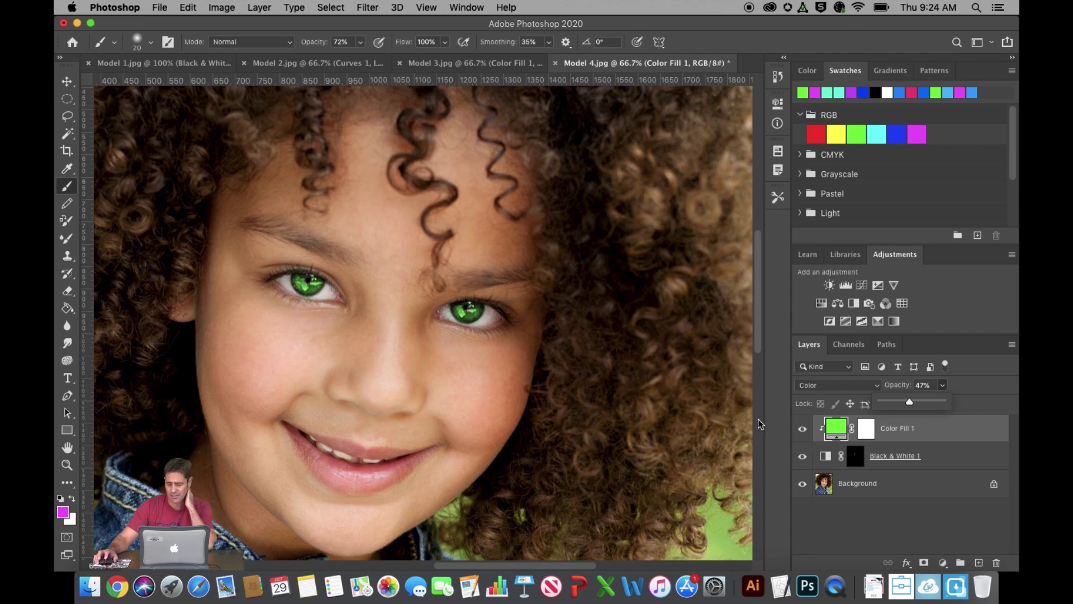
Change the clipped fill layer's color to violet-blue #3c00ff and lower the layer's opacity to 29%
click(837, 430)
double_click(837, 431)
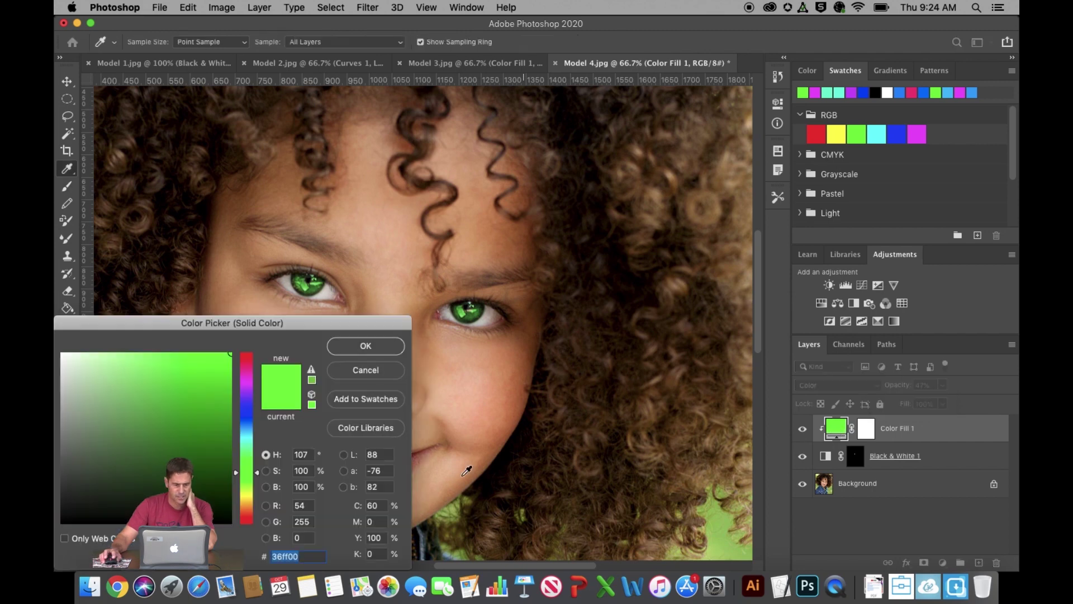
drag(256, 474, 254, 402)
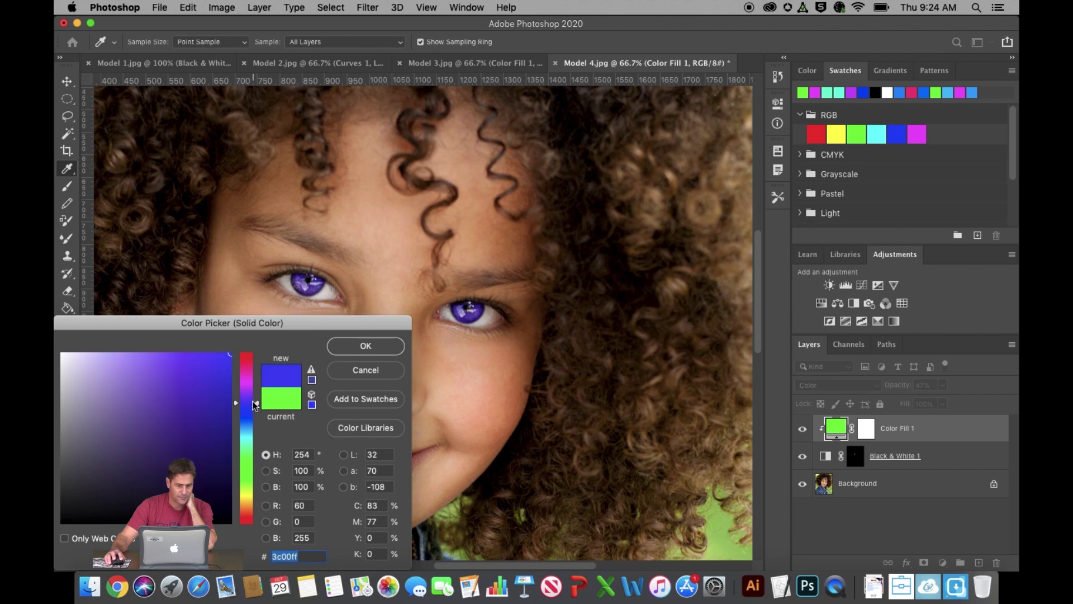
click(353, 356)
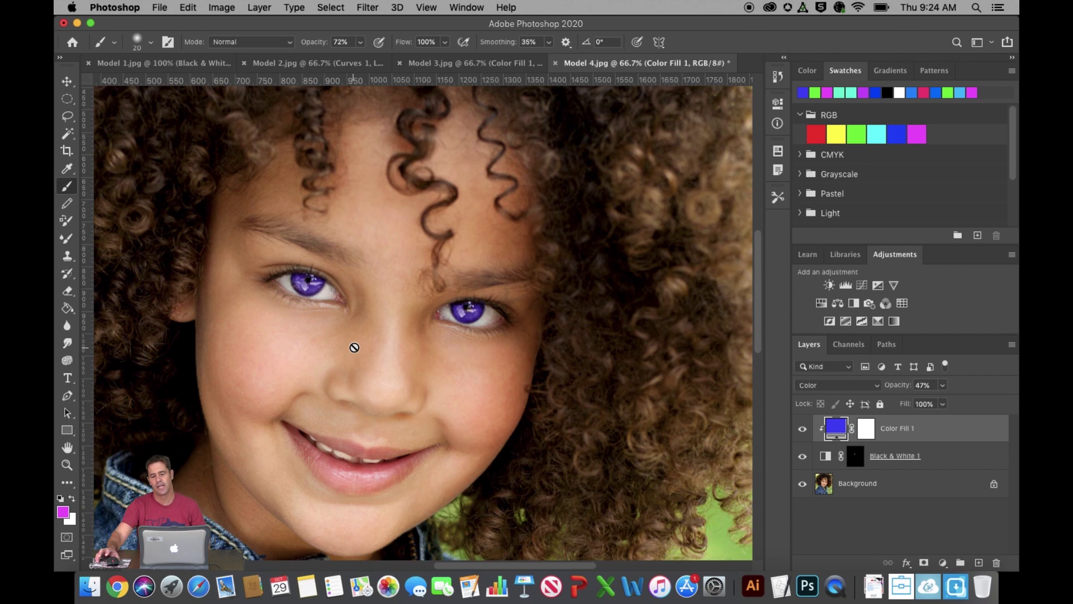
click(942, 387)
click(932, 401)
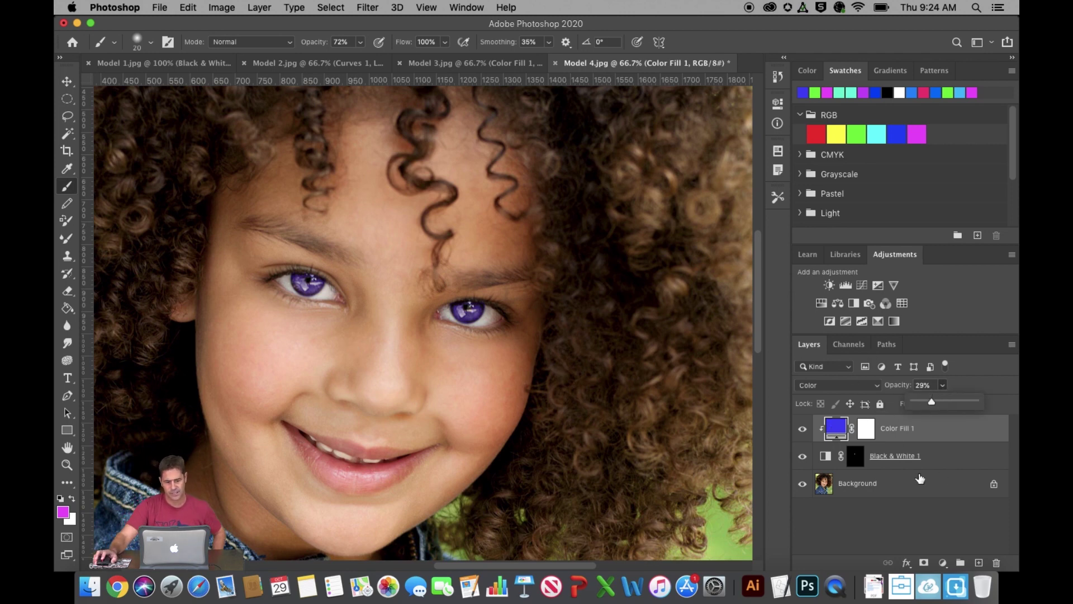
Add a Curves adjustment clipped to the layers below and place a slightly shifted midtone point on its RGB curve
click(863, 286)
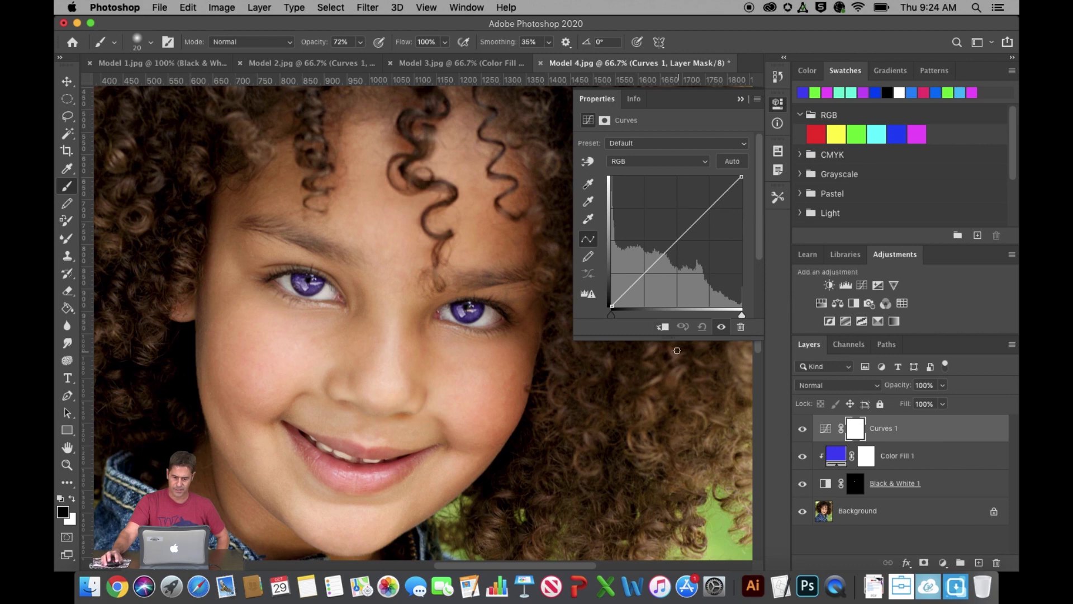
click(663, 326)
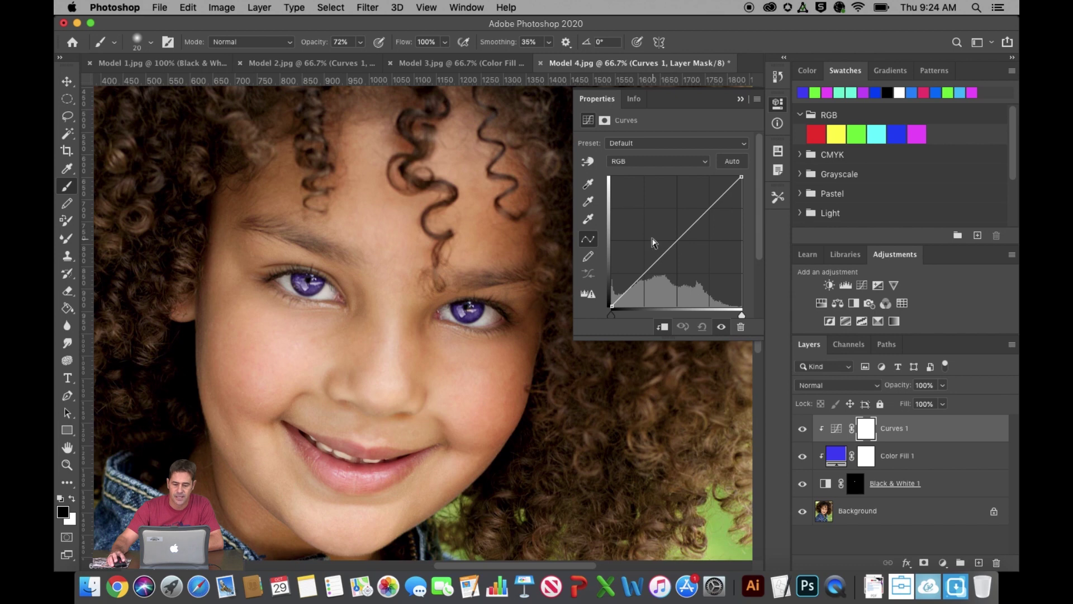
click(673, 245)
mouse_move(674, 245)
mouse_down()
mouse_move(708, 215)
mouse_move(676, 235)
mouse_move(662, 273)
mouse_move(673, 257)
mouse_move(658, 257)
mouse_up()
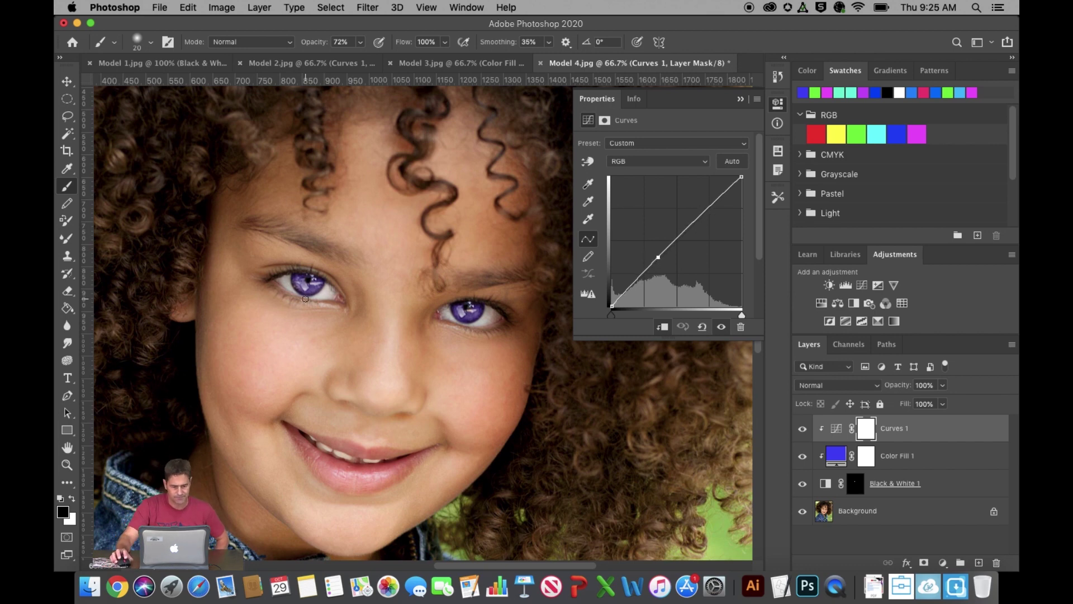
click(740, 100)
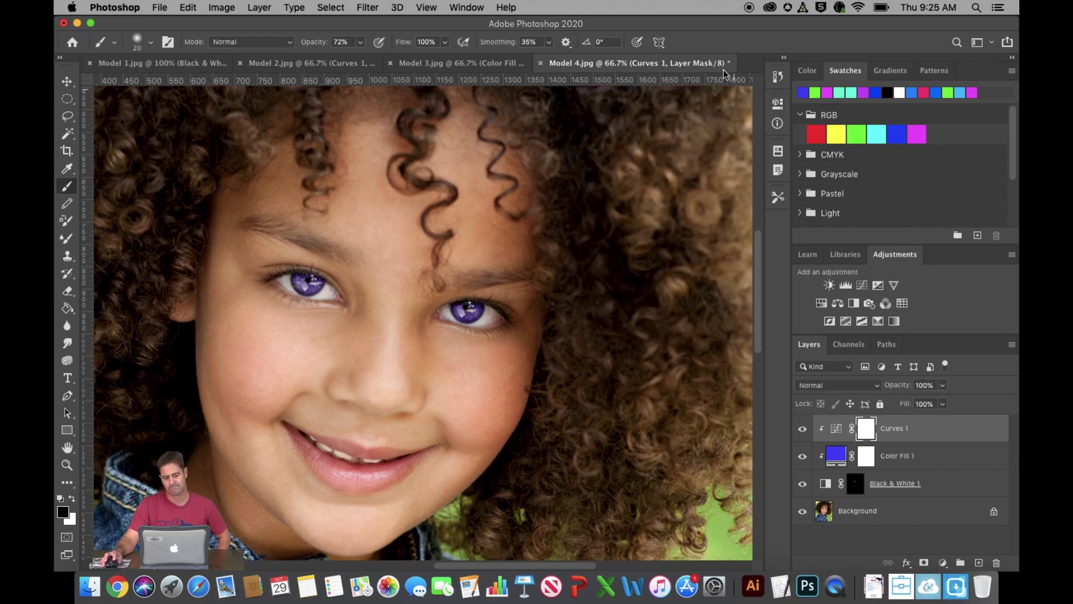
key(super+minus)
key(super+minus)
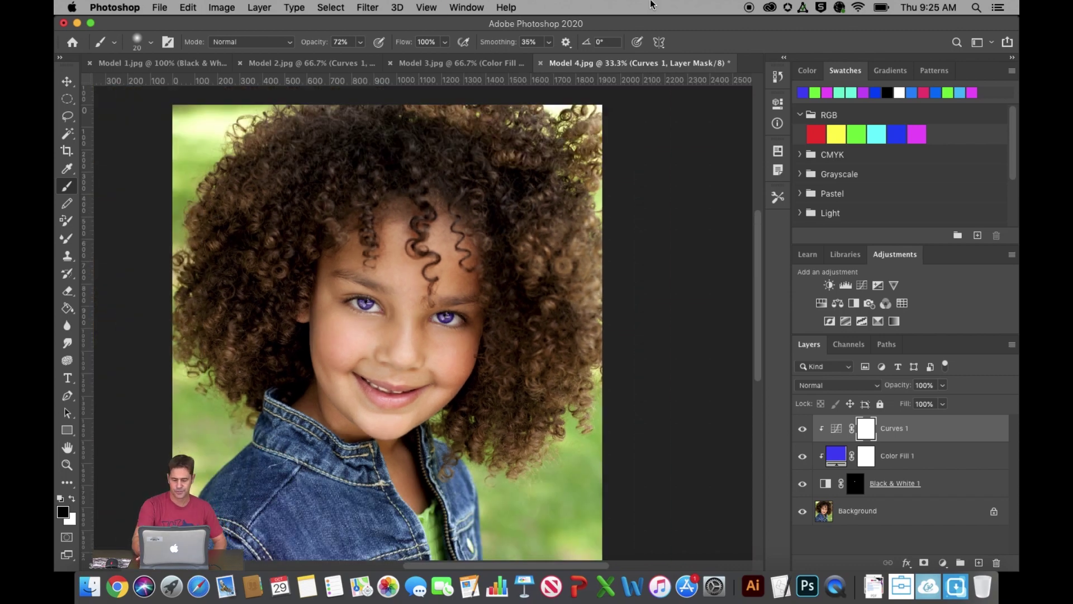
key(super+minus)
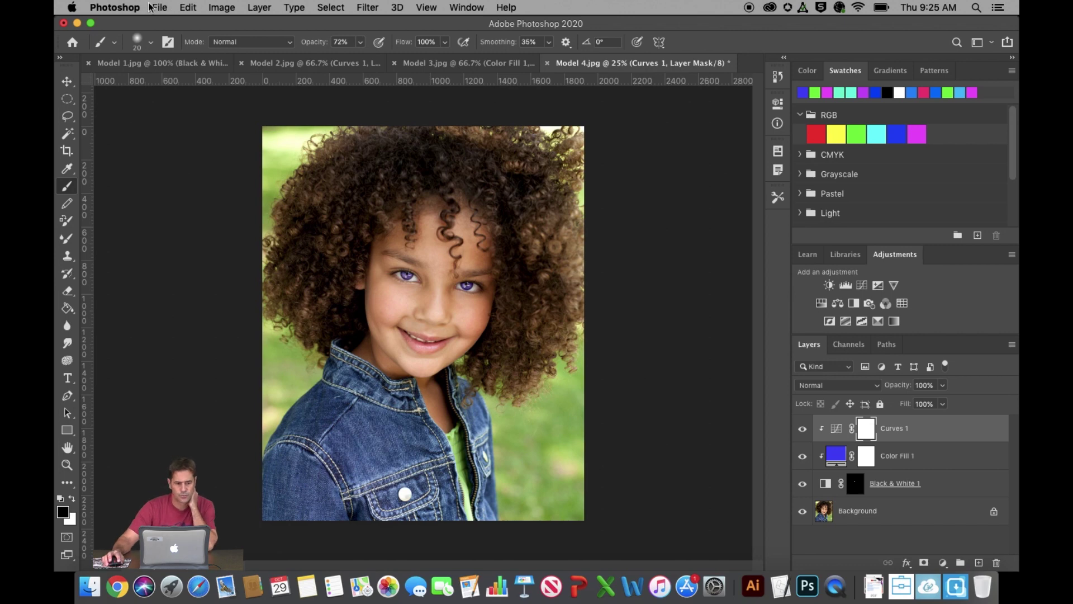
Open the image Timberwolf 1.jpg from the Model 1 folder
click(166, 9)
click(189, 37)
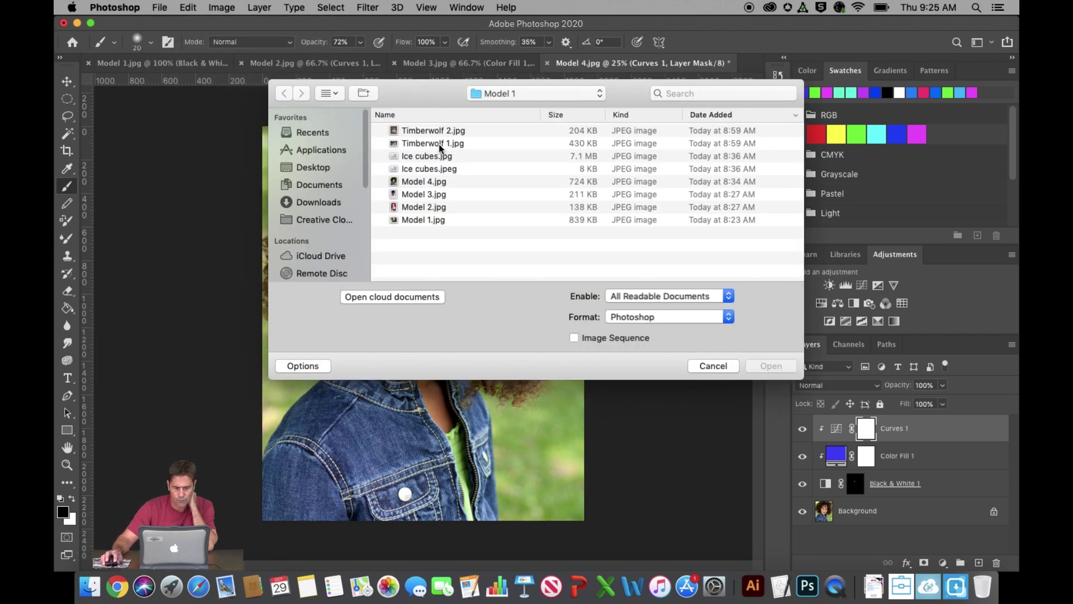
double_click(441, 143)
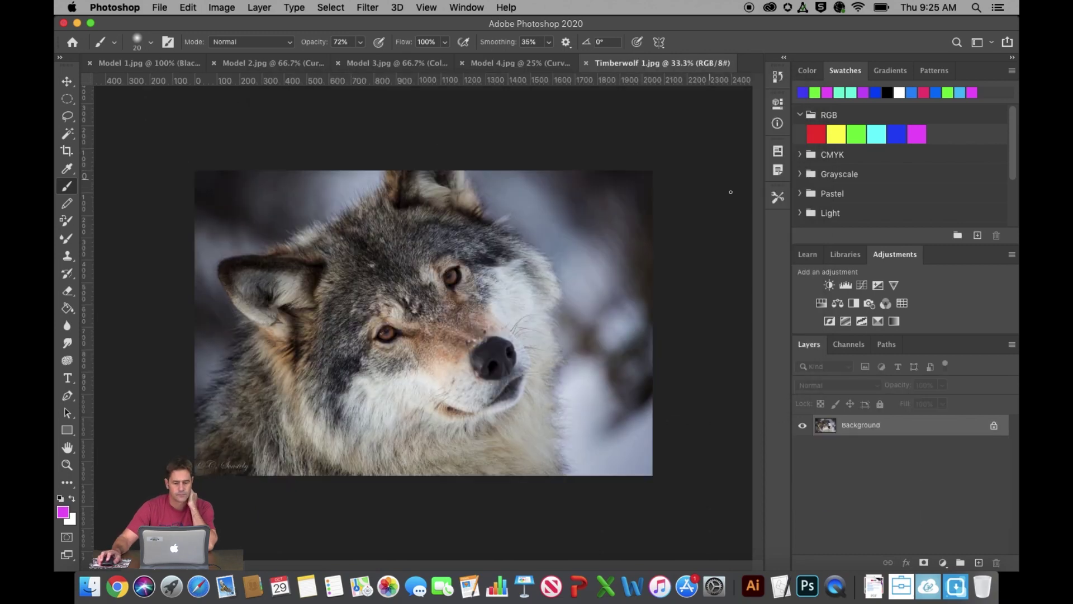
Select both of the wolf's irises with the Elliptical Marquee tool, adding the second ellipse to the first
key(super+0)
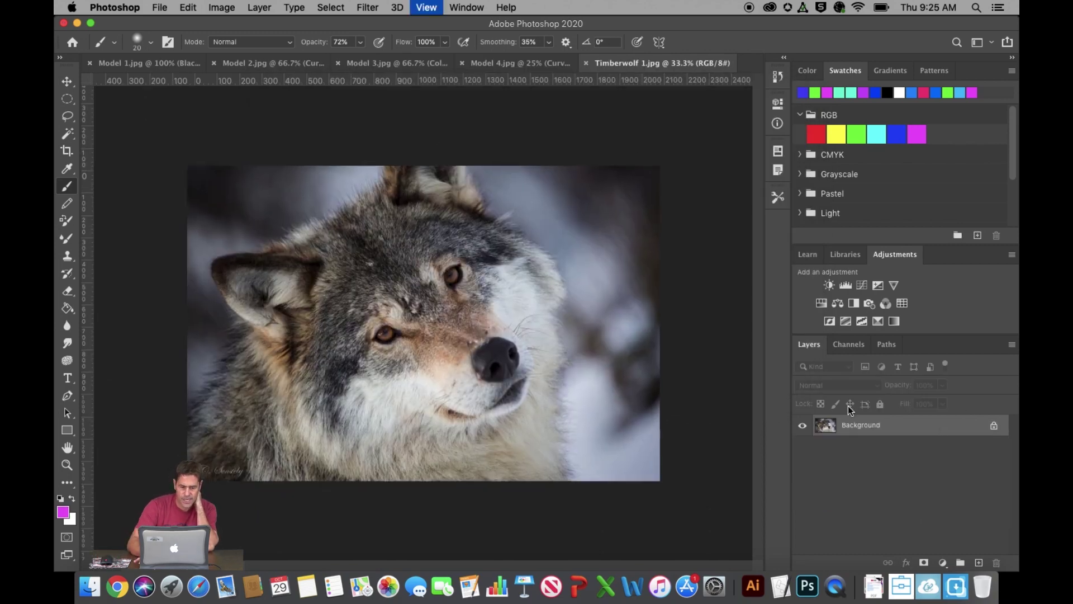
key(super+1)
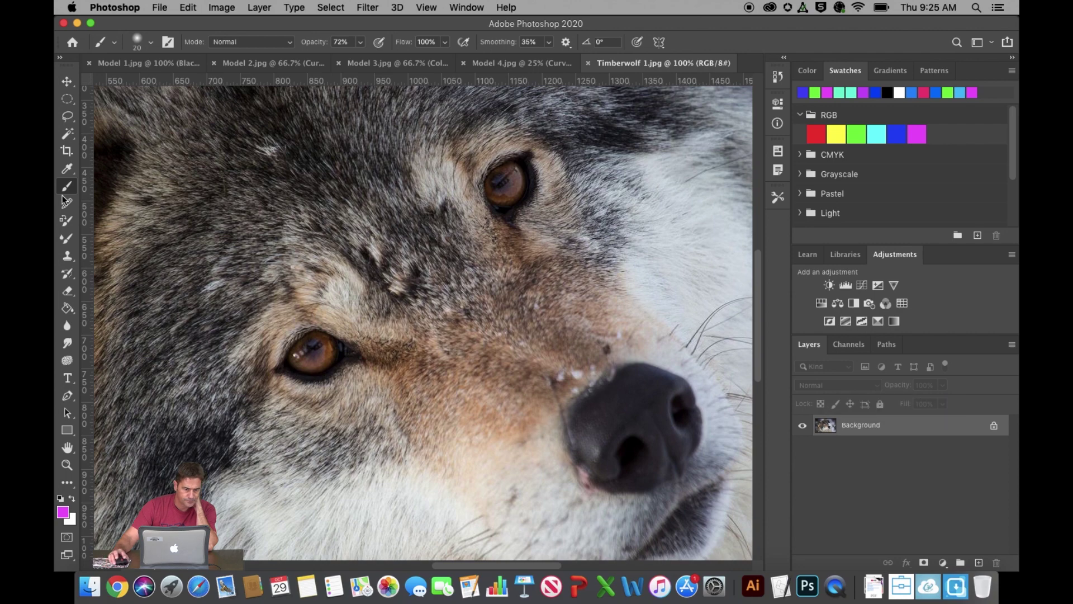
click(67, 99)
drag(275, 330, 342, 379)
drag(482, 166, 532, 209)
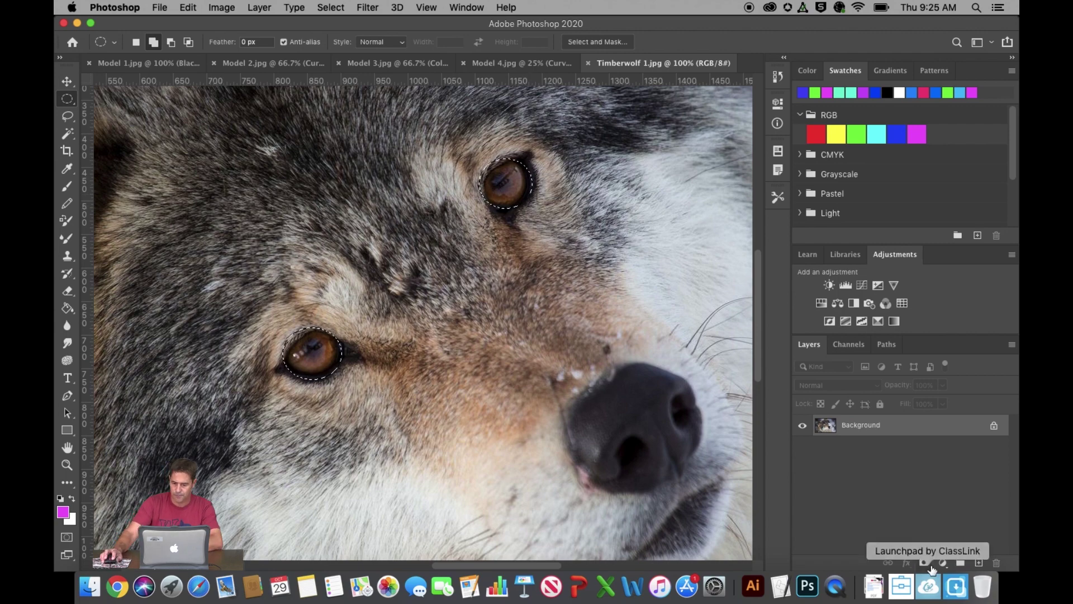
Add a Black & White adjustment layer for the selected irises and apply the Green Filter preset
click(944, 564)
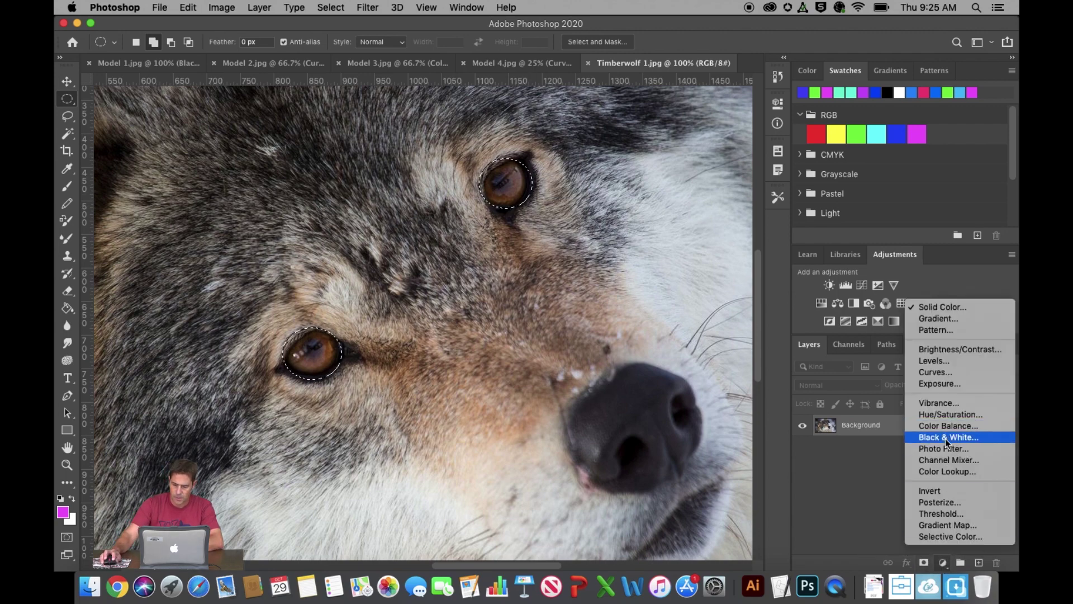
key(Escape)
click(721, 144)
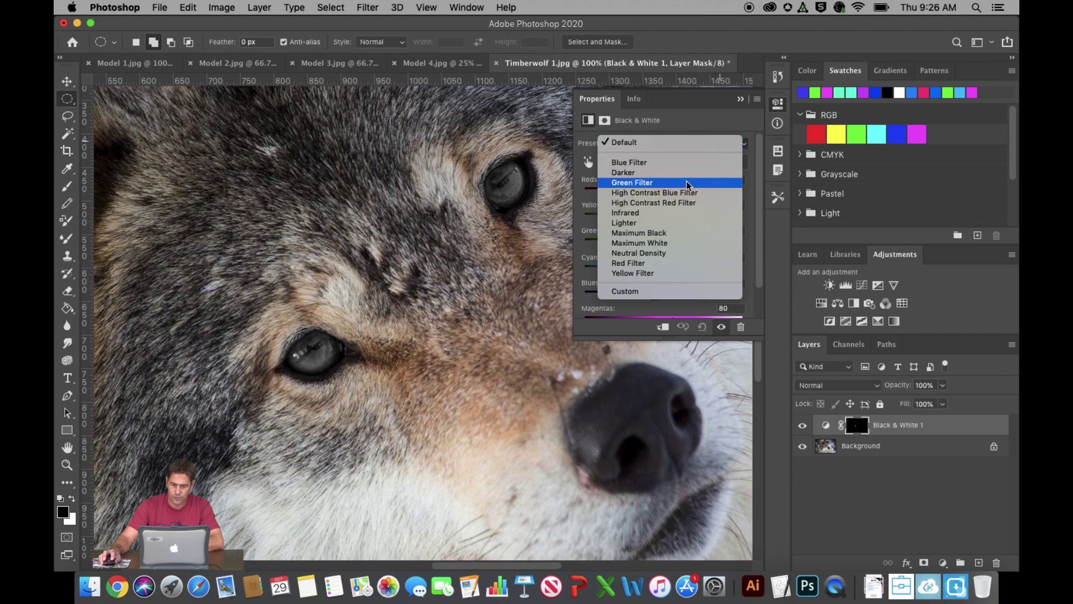
click(691, 180)
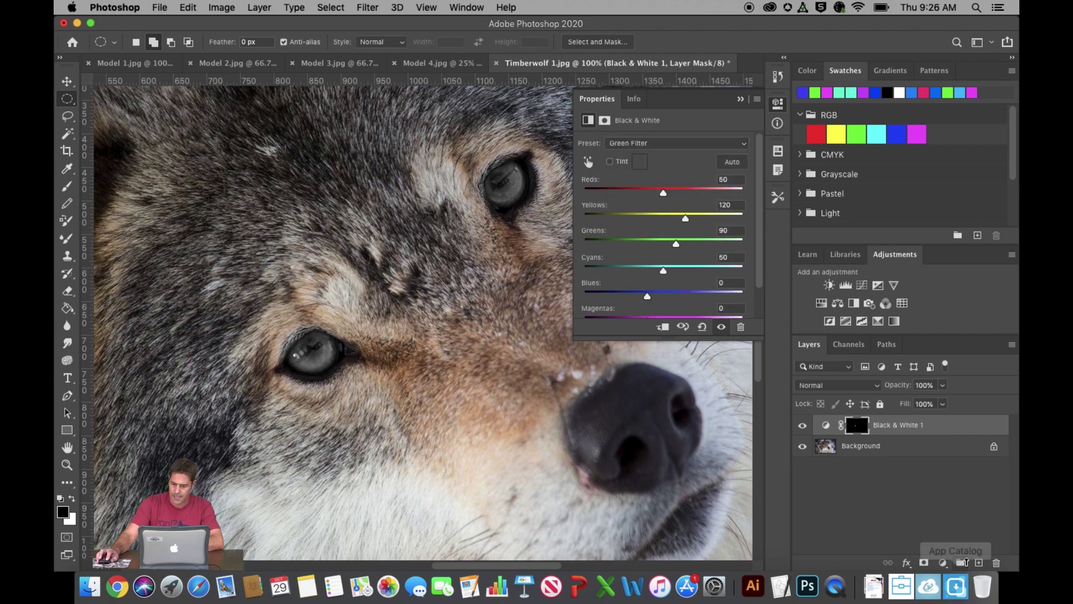
Add a red Solid Color fill layer above the Black & White adjustment
click(943, 563)
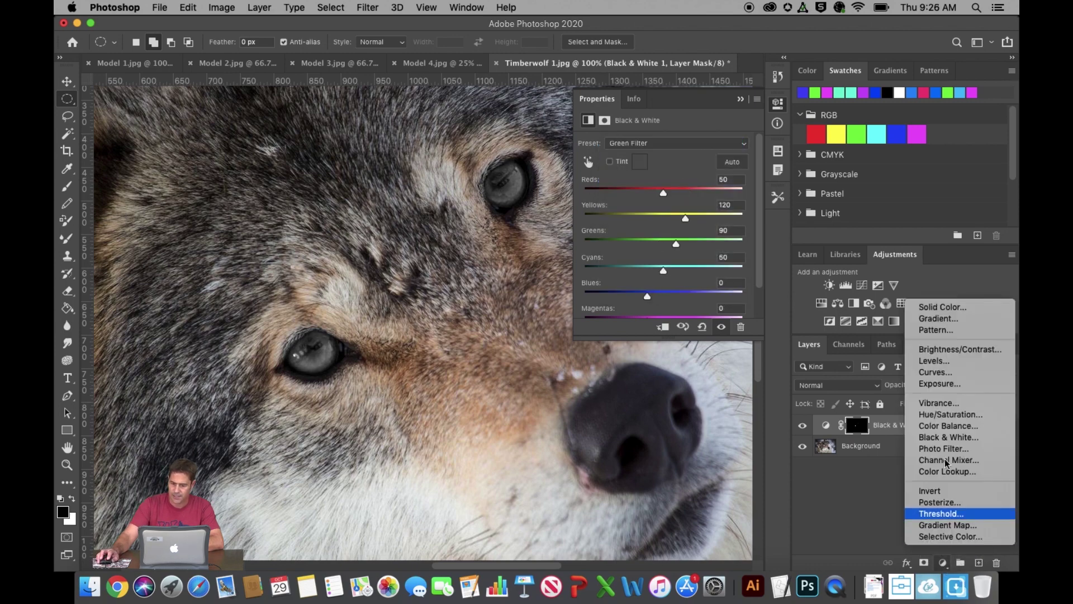
click(923, 305)
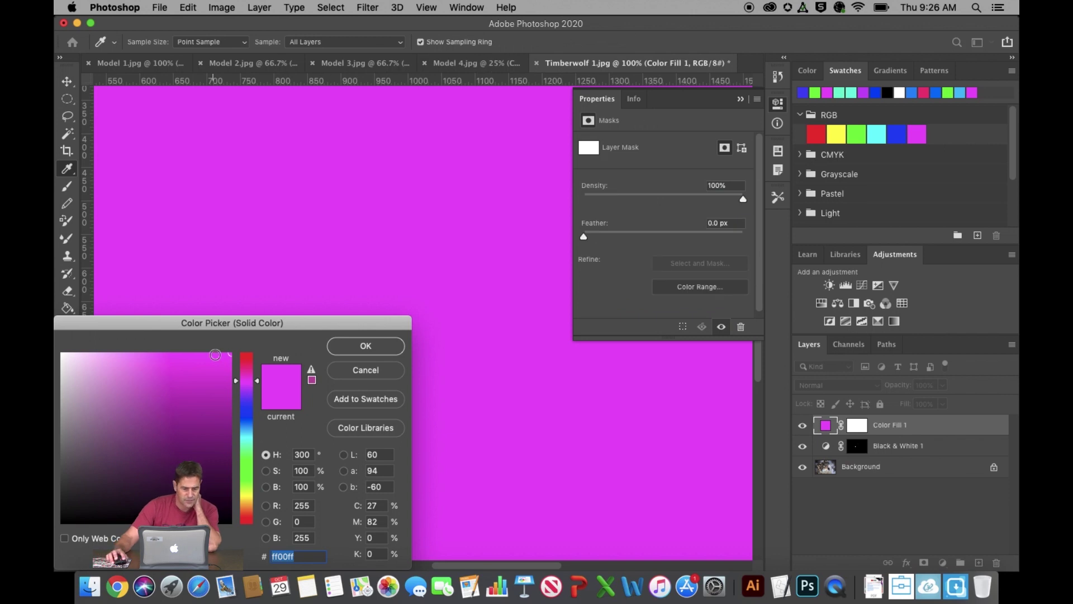
click(244, 360)
click(376, 350)
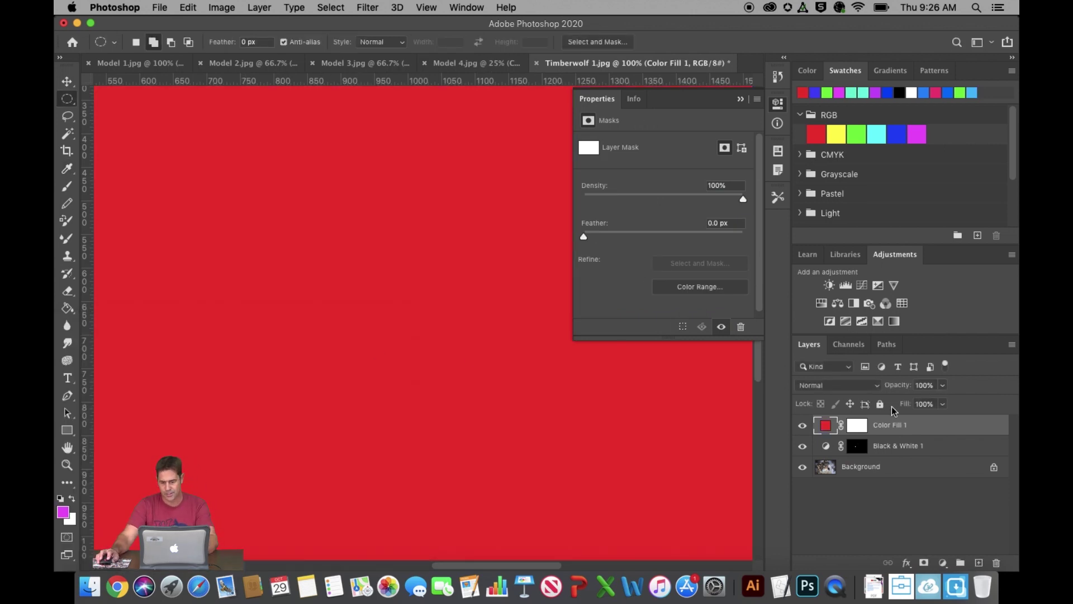
Clip the red fill layer to the Black & White layer and set its blend mode to Color
alt+click(930, 431)
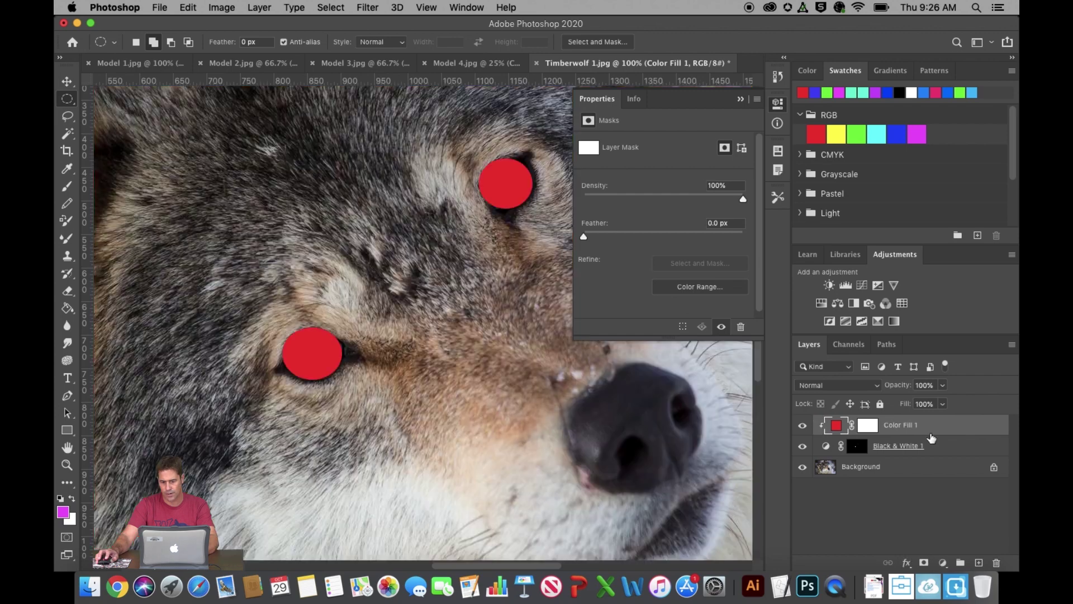
click(741, 100)
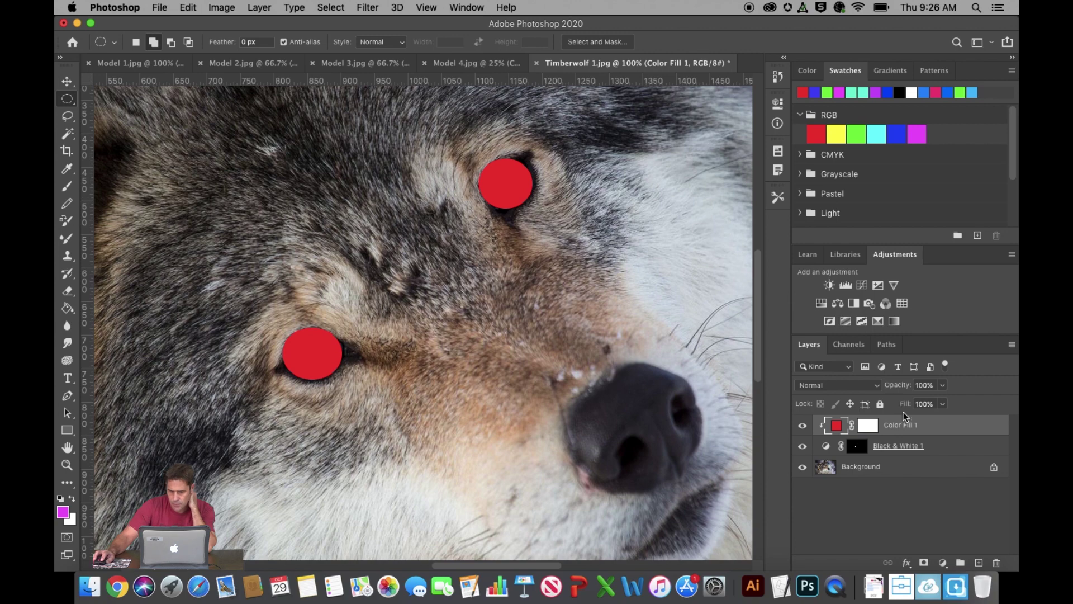
click(878, 385)
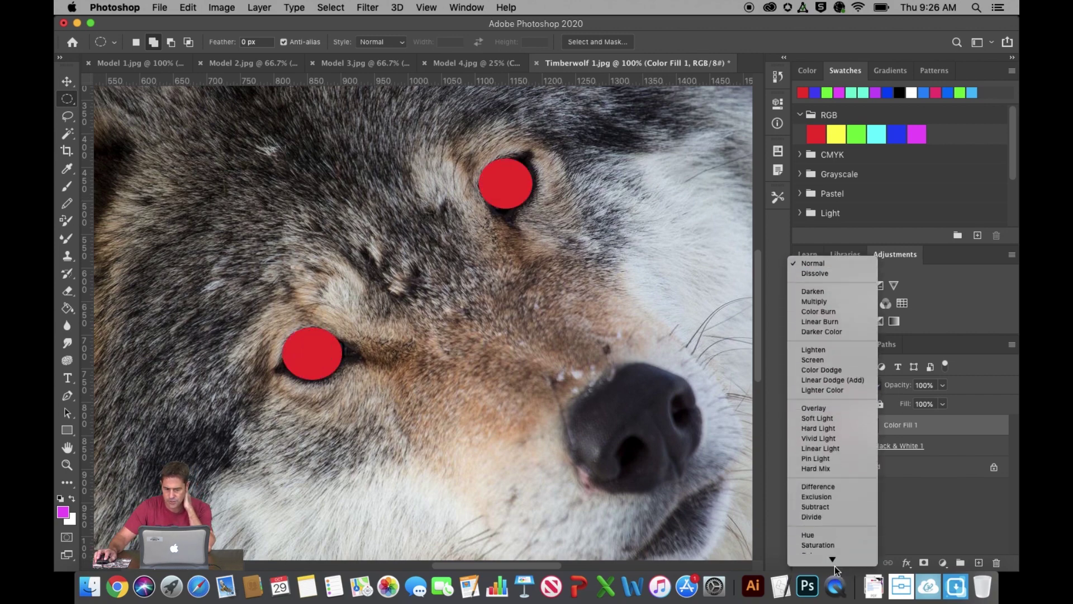
click(830, 550)
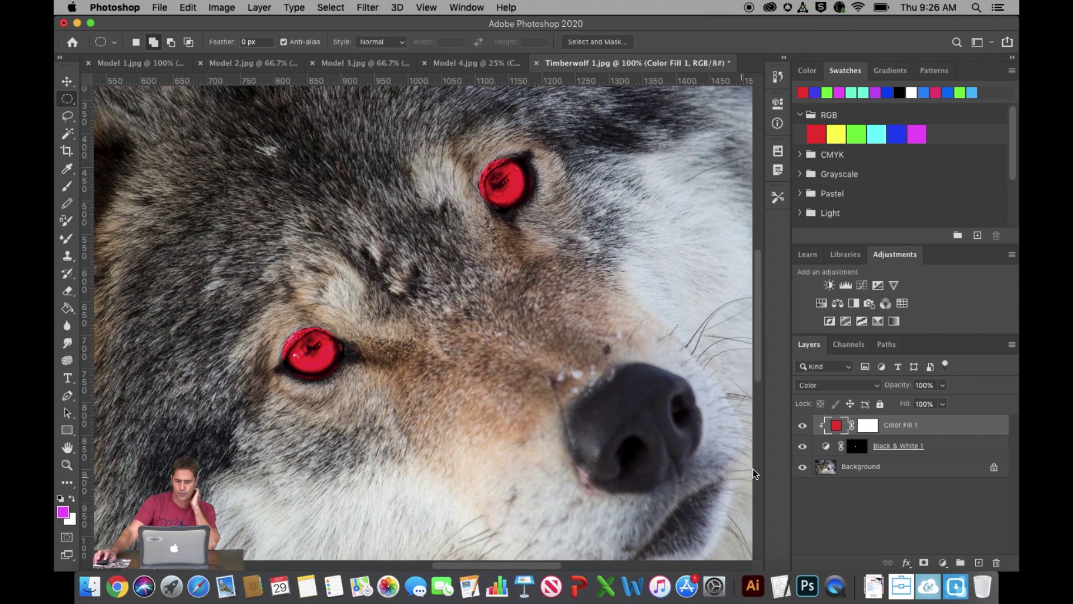
Paint black on the Black & White layer's mask around the lower eye's edge with a size 40 brush at 100% opacity
click(862, 451)
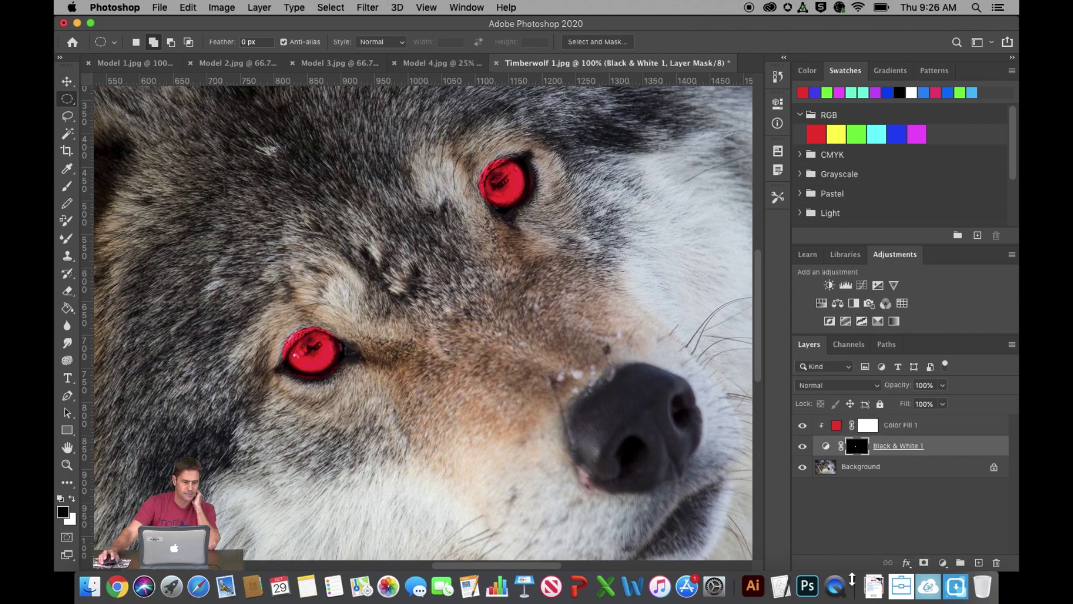
key(b)
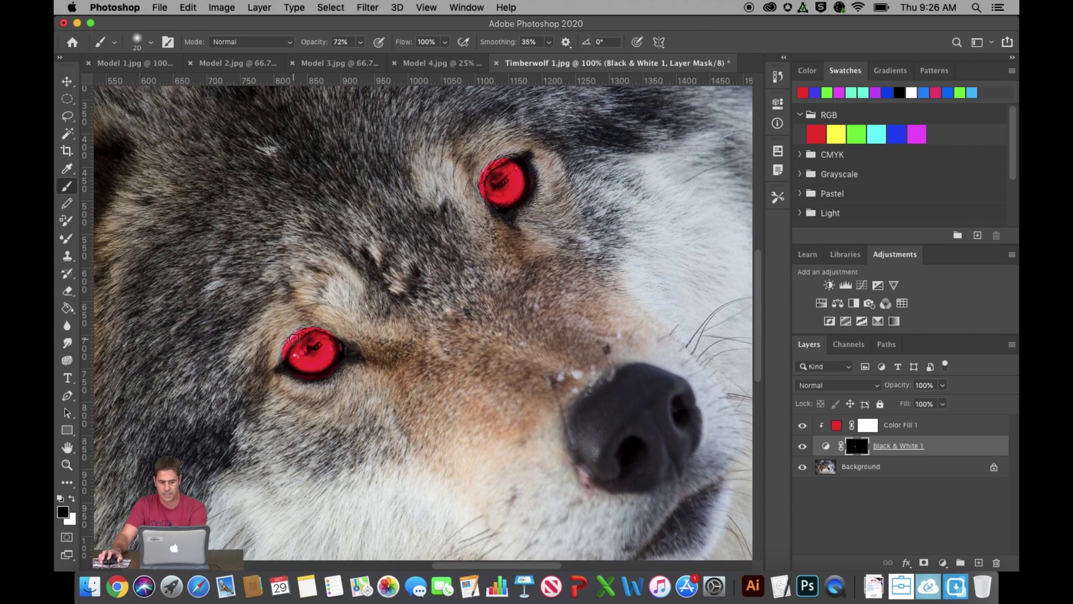
key(super+plus)
key(super+plus)
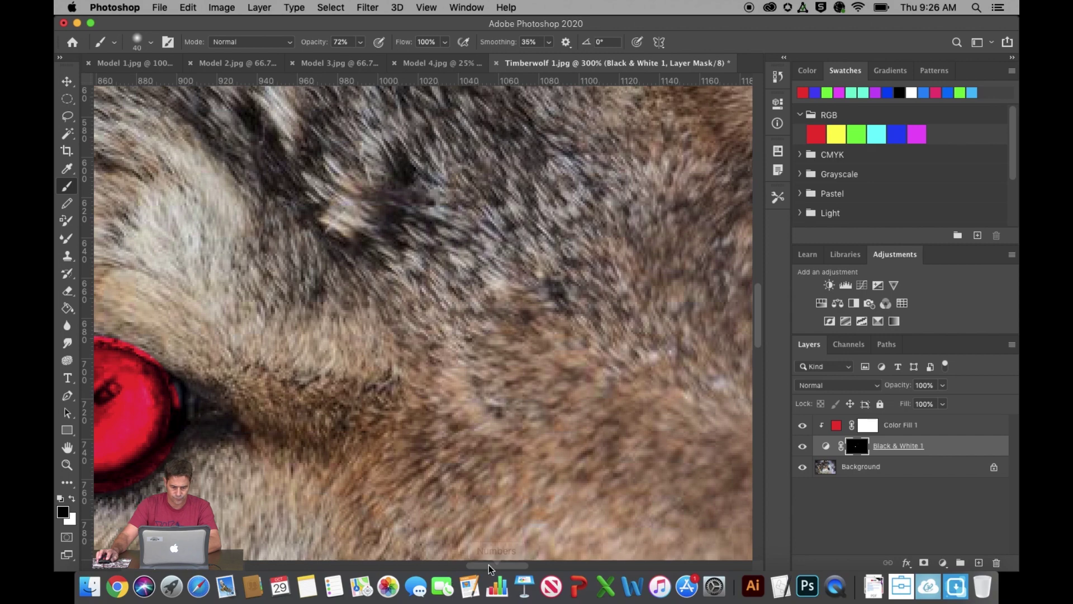
scroll(330, 397, left, 10)
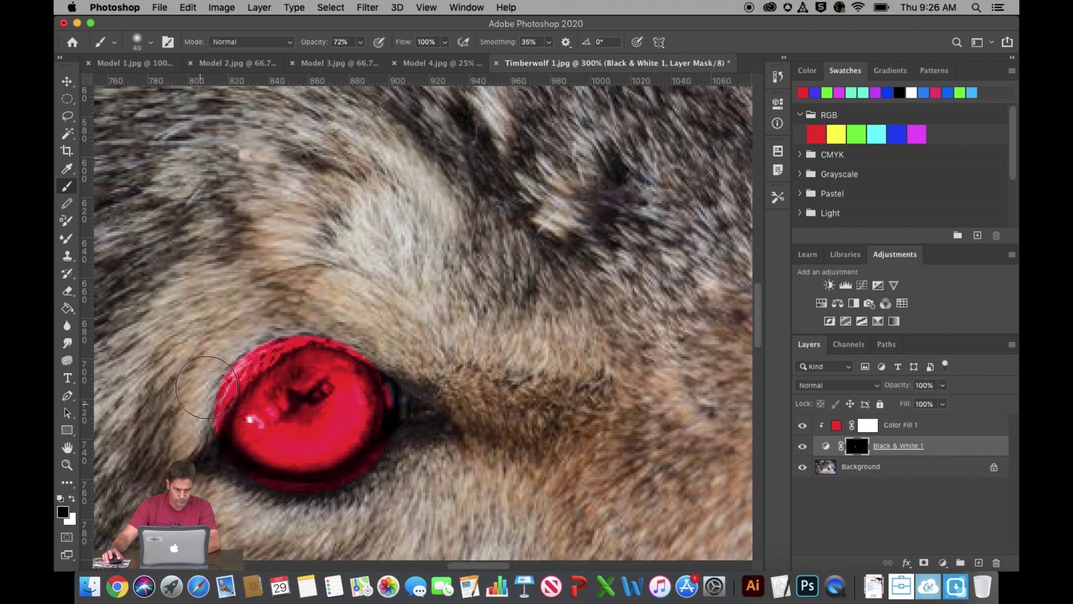
click(360, 41)
drag(360, 58, 378, 58)
mouse_move(175, 385)
mouse_down()
mouse_move(274, 341)
mouse_move(378, 323)
mouse_move(370, 328)
mouse_up()
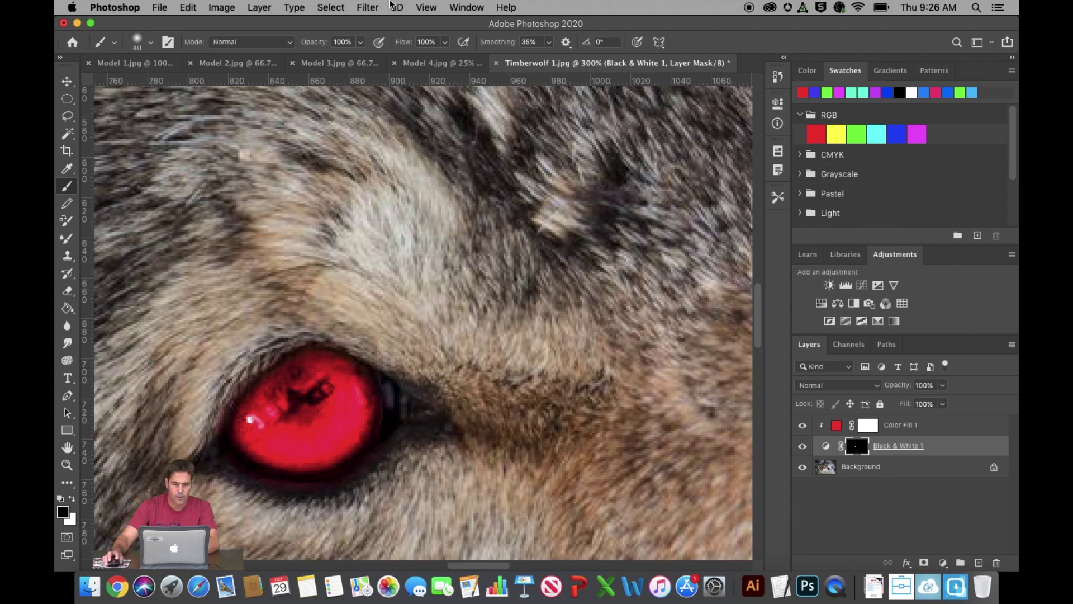
Tone down the red over the lower eye's pupil on the mask with a size 15 black brush at 55% opacity
click(361, 42)
click(334, 60)
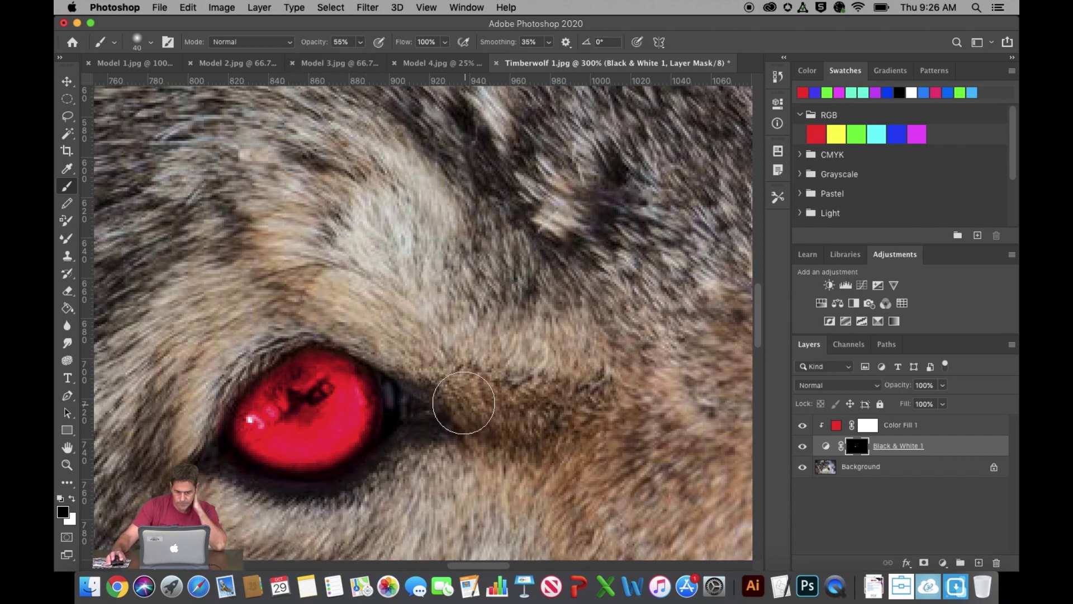
key(bracketleft)
key(bracketleft)
key(bracketleft)
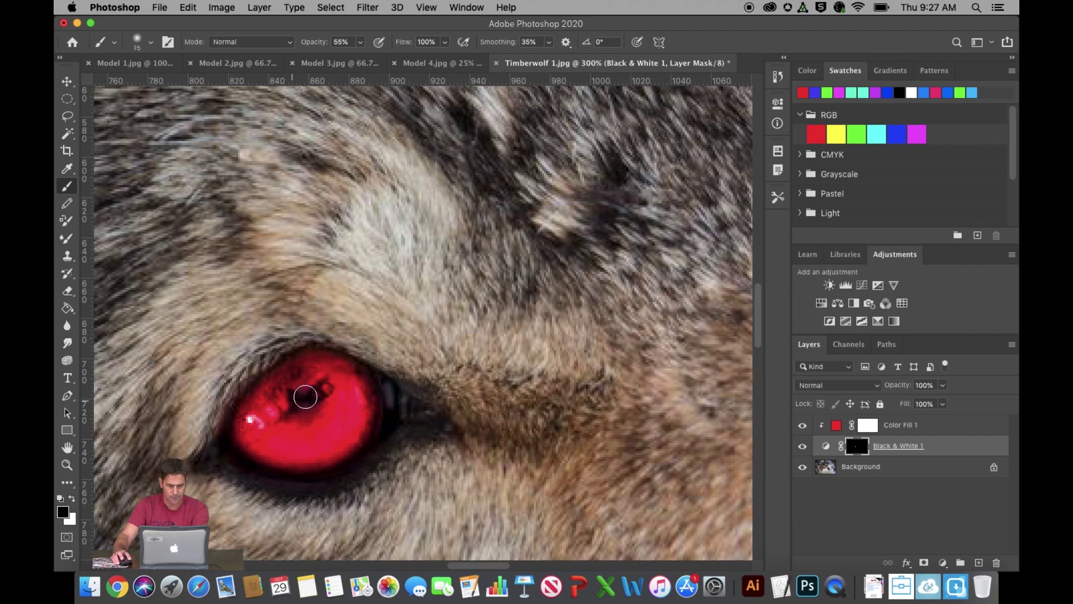
Paint black on the Black & White layer's mask around the upper eye's edge with a size 30 brush at 100% opacity
drag(473, 566, 528, 566)
scroll(748, 336, up, 10)
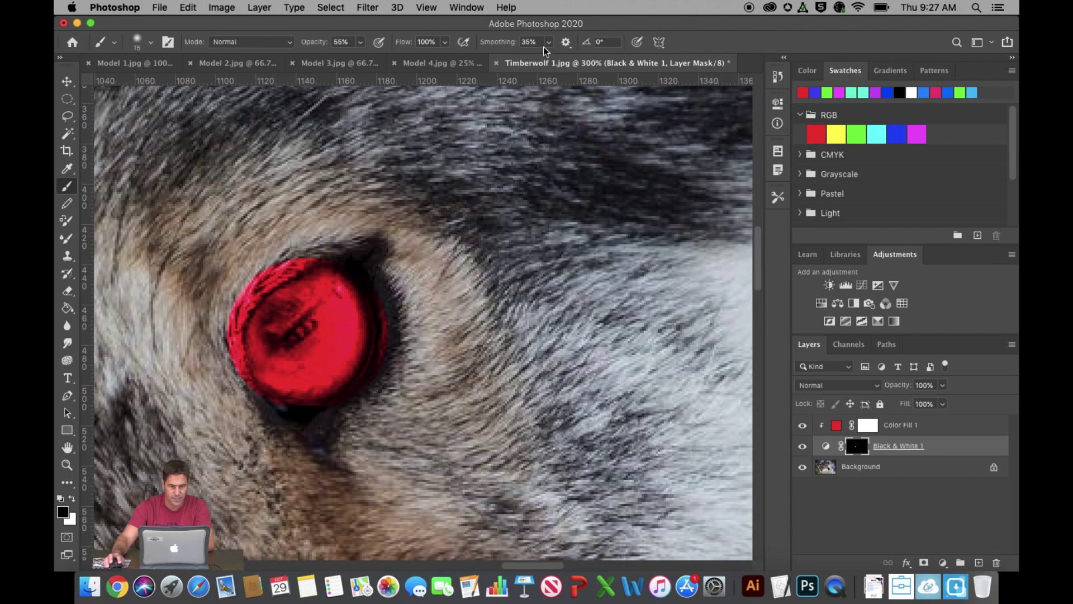
click(360, 42)
drag(359, 58, 587, 78)
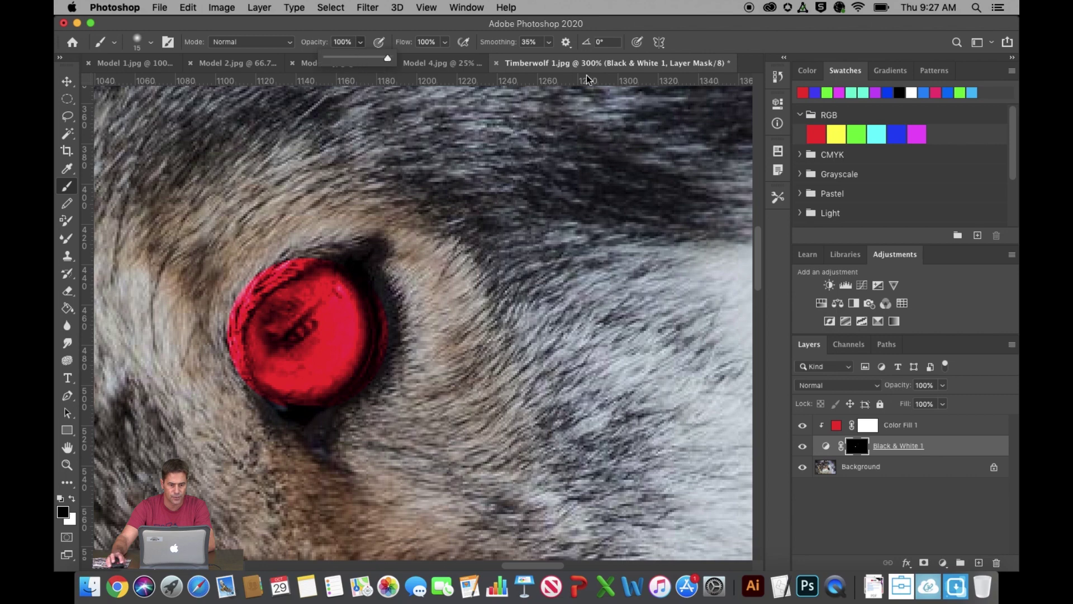
key(bracketright)
key(bracketright)
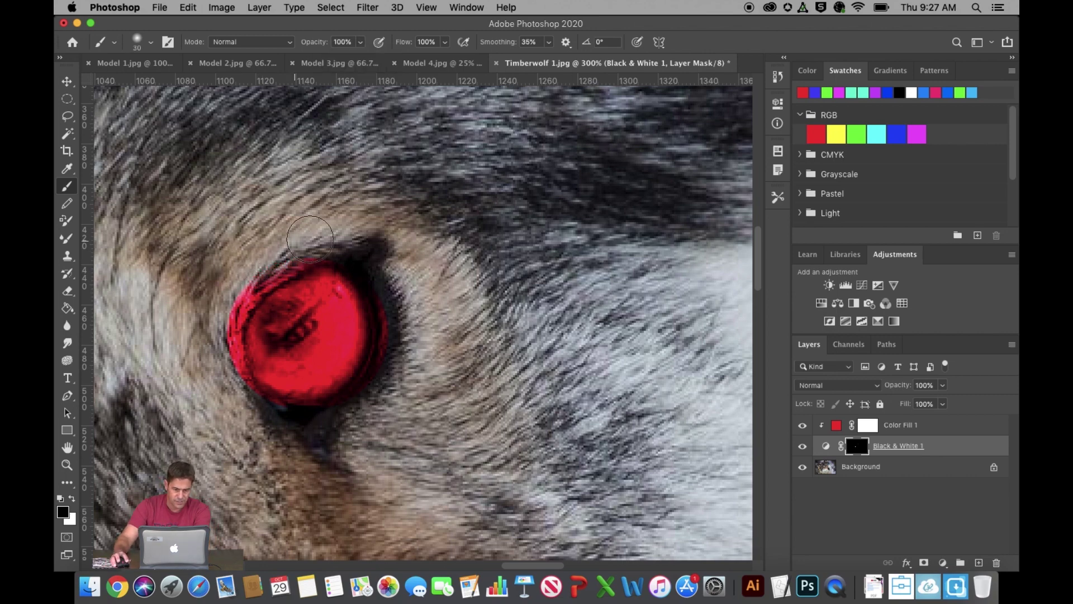
mouse_move(254, 272)
mouse_down()
mouse_move(214, 356)
mouse_move(236, 415)
mouse_up()
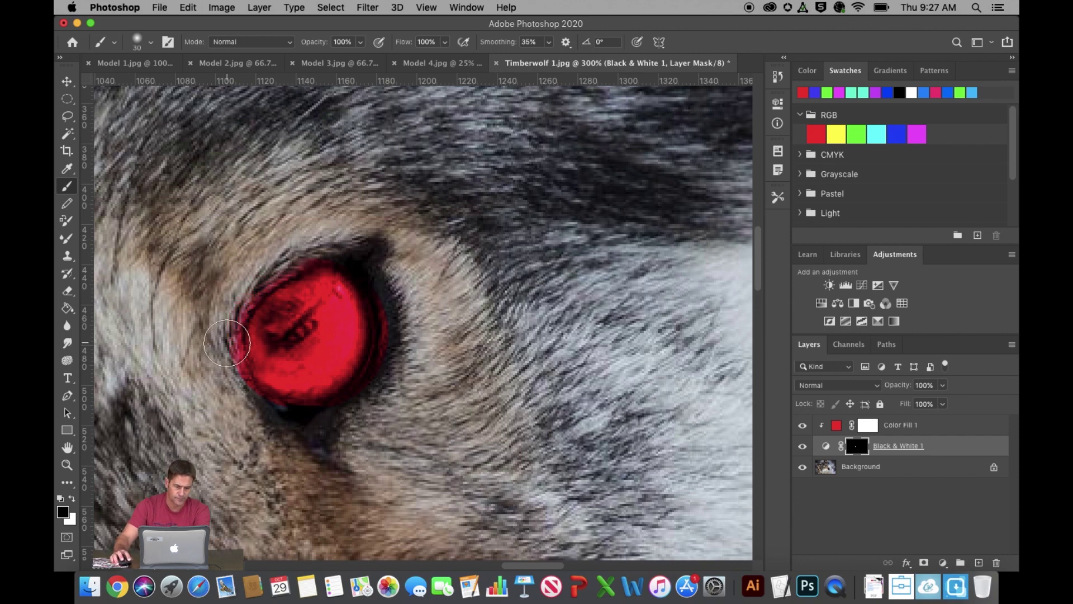
mouse_move(227, 343)
mouse_down()
mouse_move(219, 335)
mouse_move(220, 367)
mouse_move(242, 402)
mouse_up()
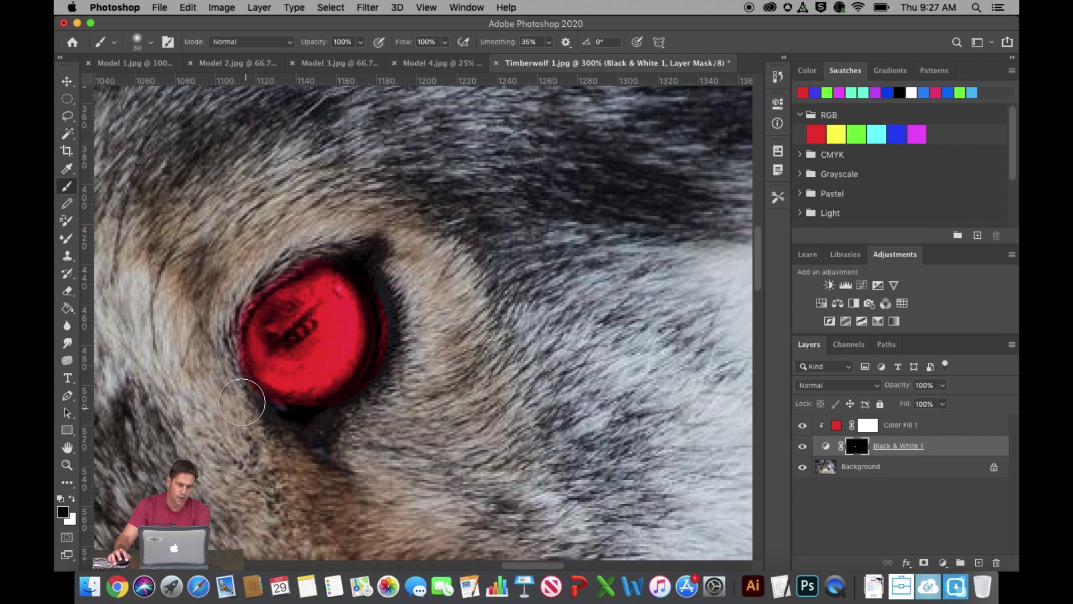
drag(308, 247, 288, 246)
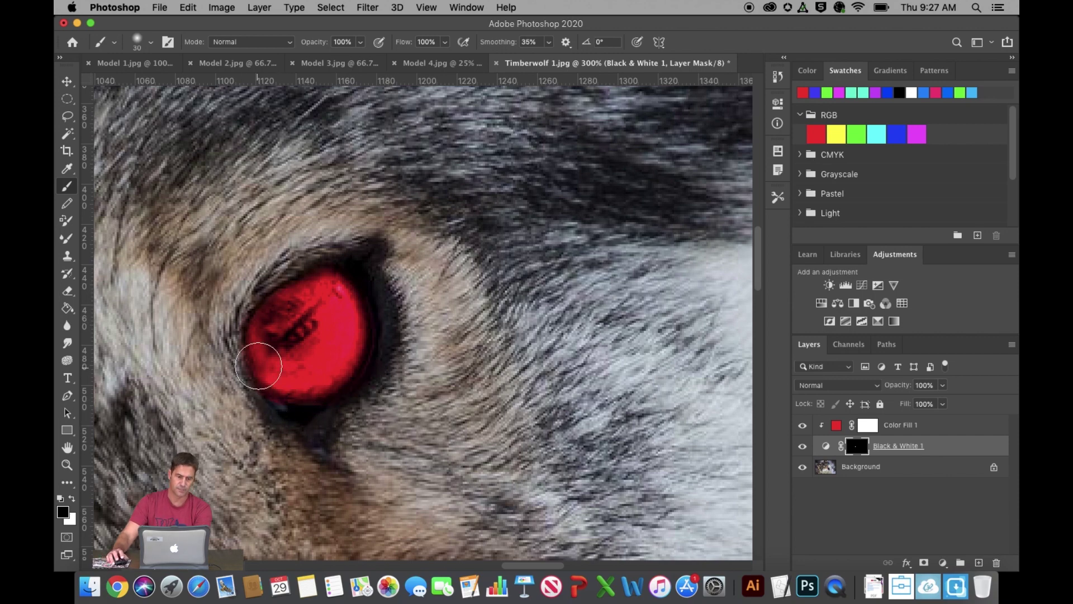
Soften the upper eye's edge and tone down its pupil on the mask at 45% brush opacity, using a size 10 brush for the pupil
click(361, 43)
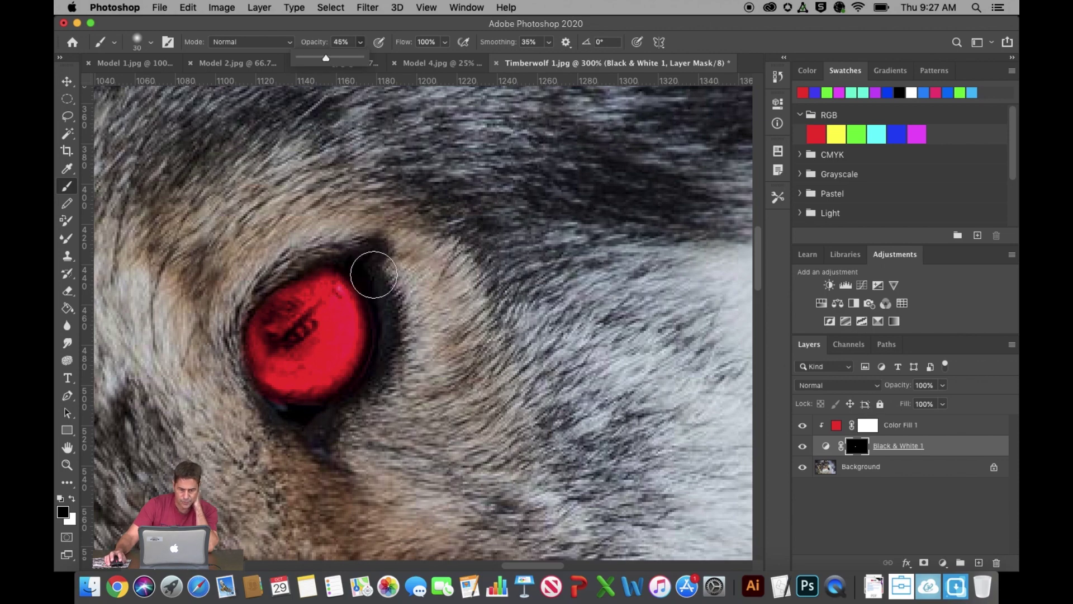
click(378, 290)
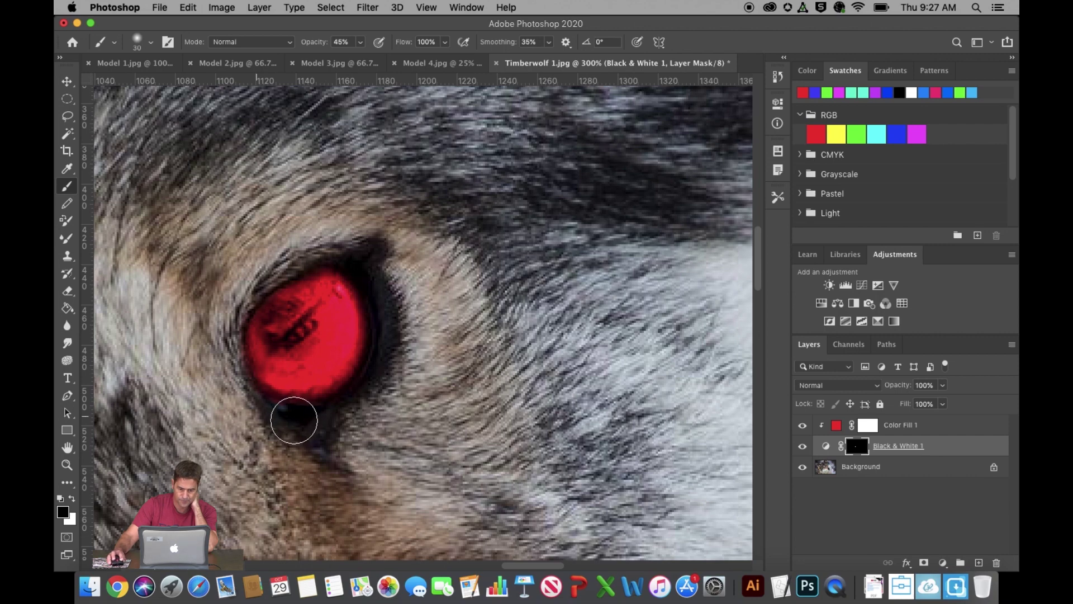
key(bracketleft)
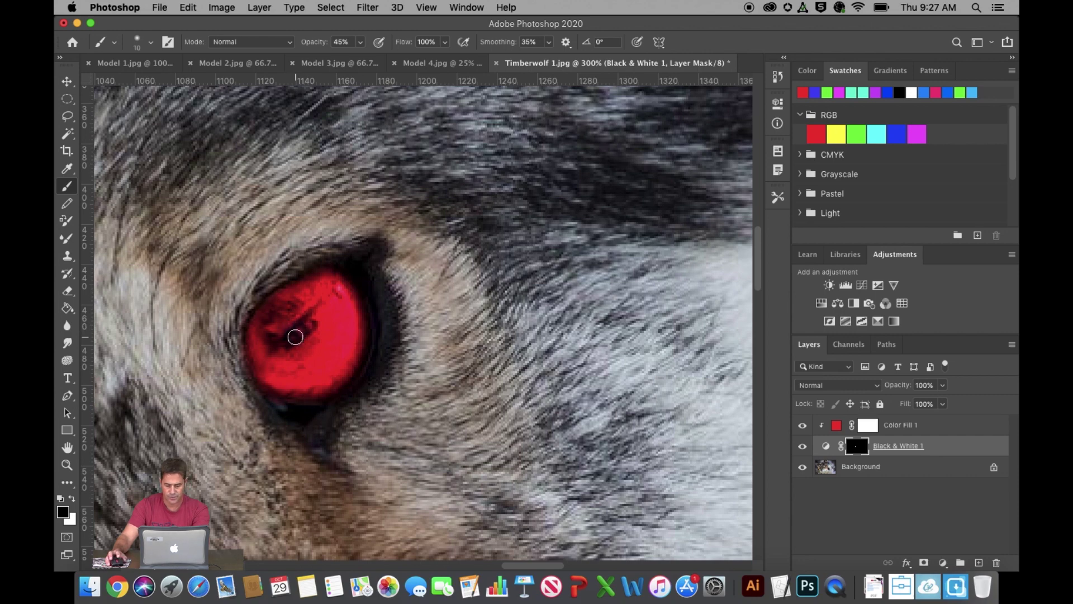
Reduce the red Color Fill layer's opacity to 66%
key(super+minus)
key(super+minus)
key(super+minus)
key(super+minus)
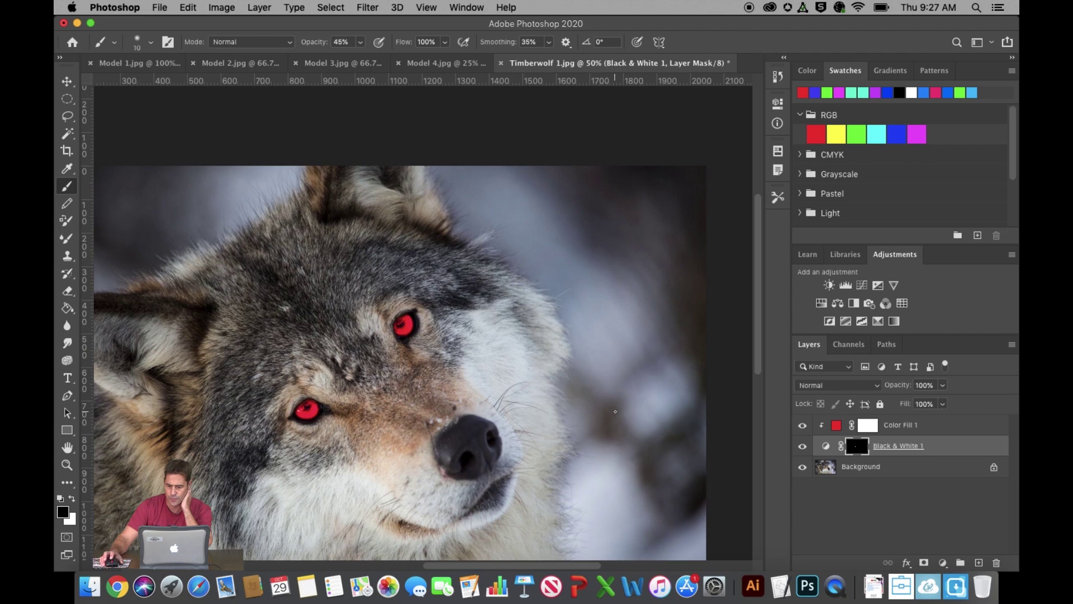
click(926, 427)
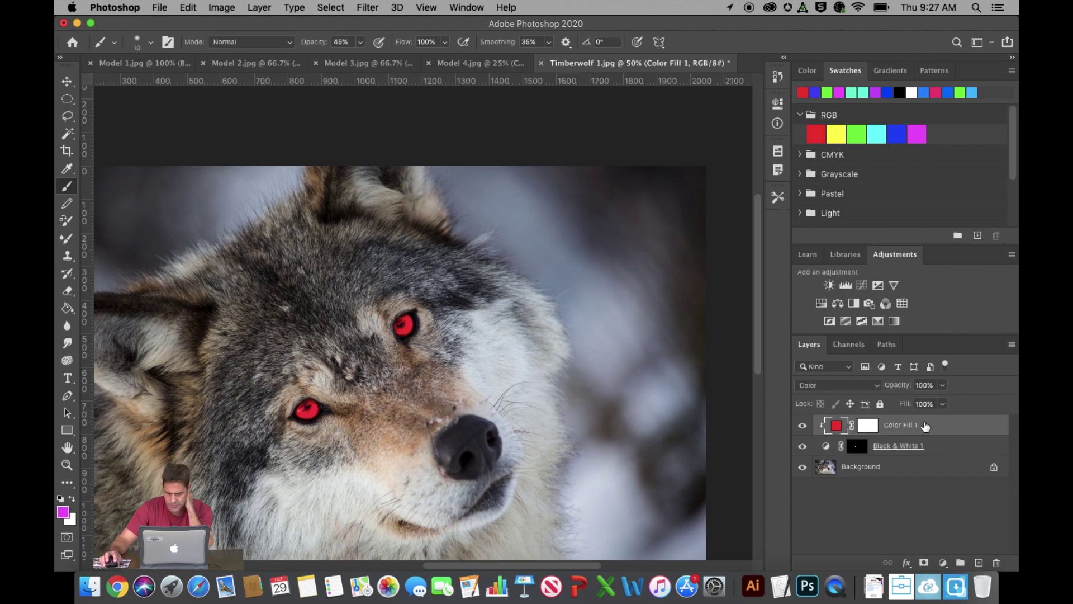
click(943, 385)
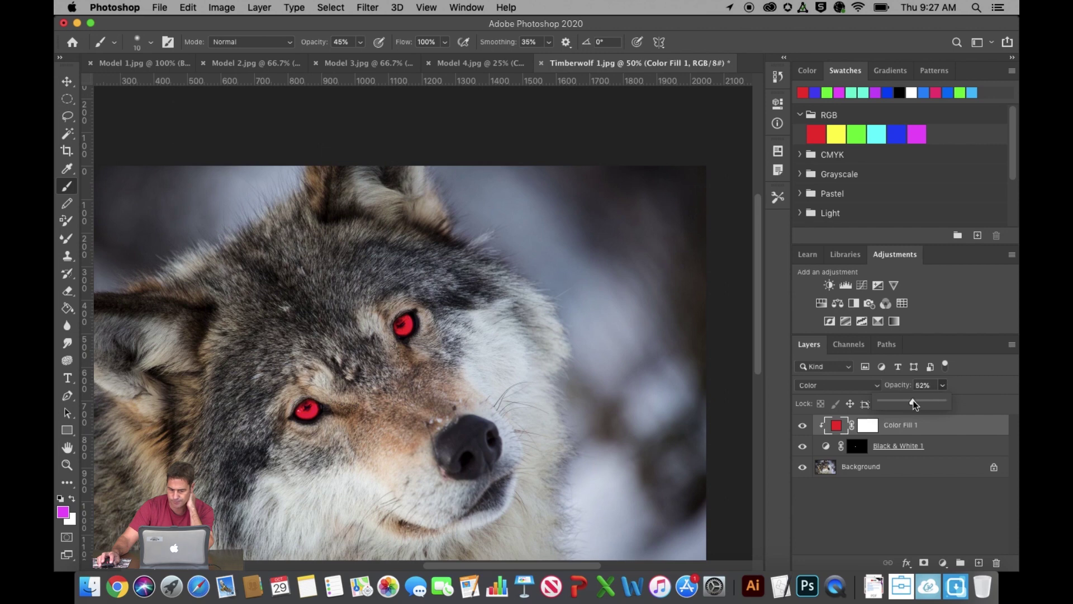
click(922, 401)
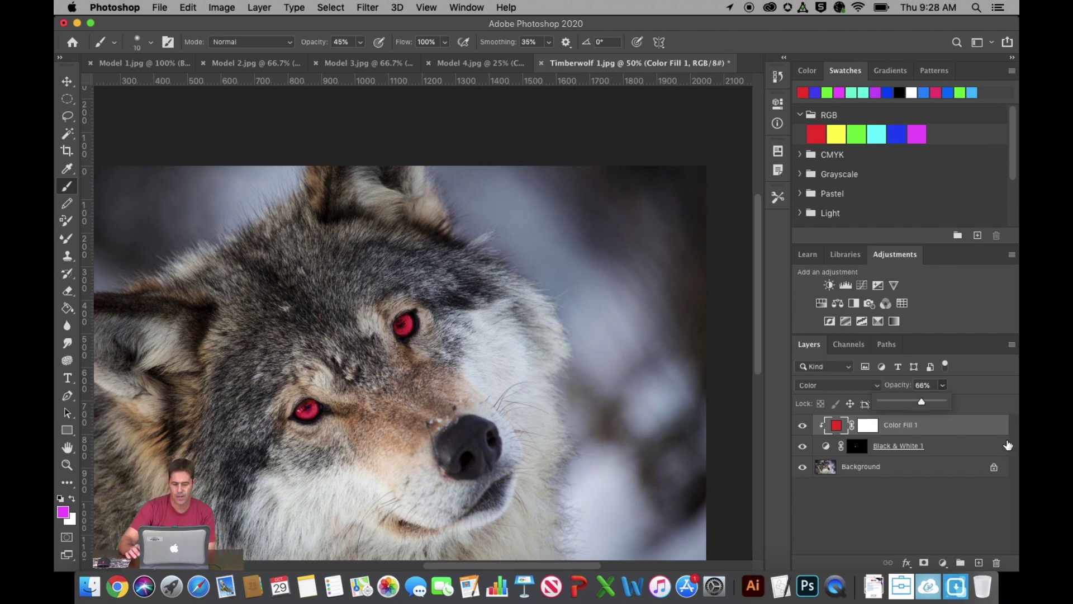
Add a Curves adjustment clipped to the eye layers and pull the RGB curve's midtones down to darken the red eyes
click(863, 286)
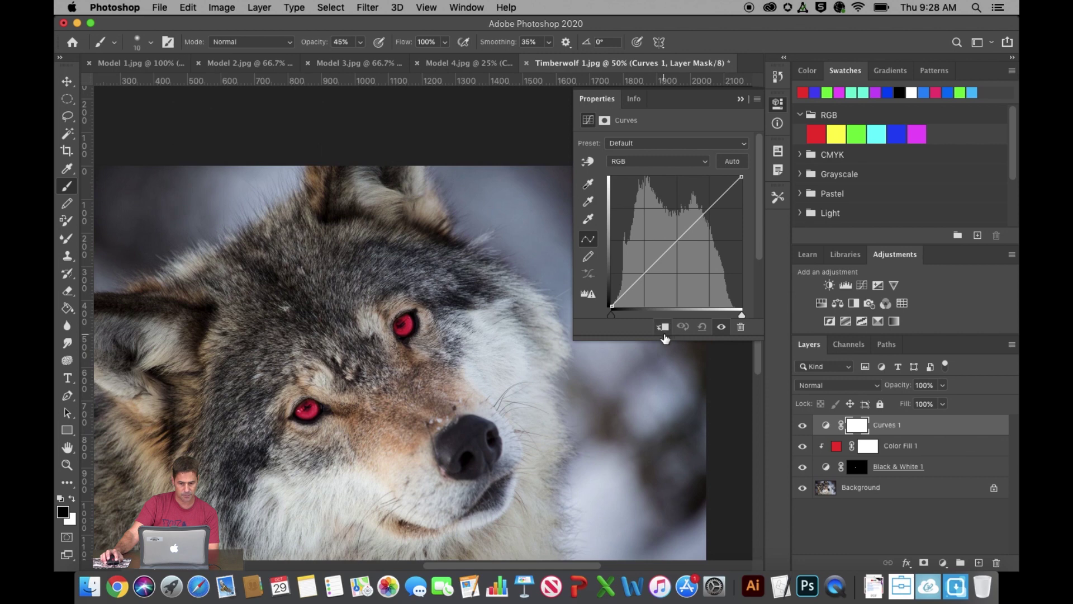
click(662, 329)
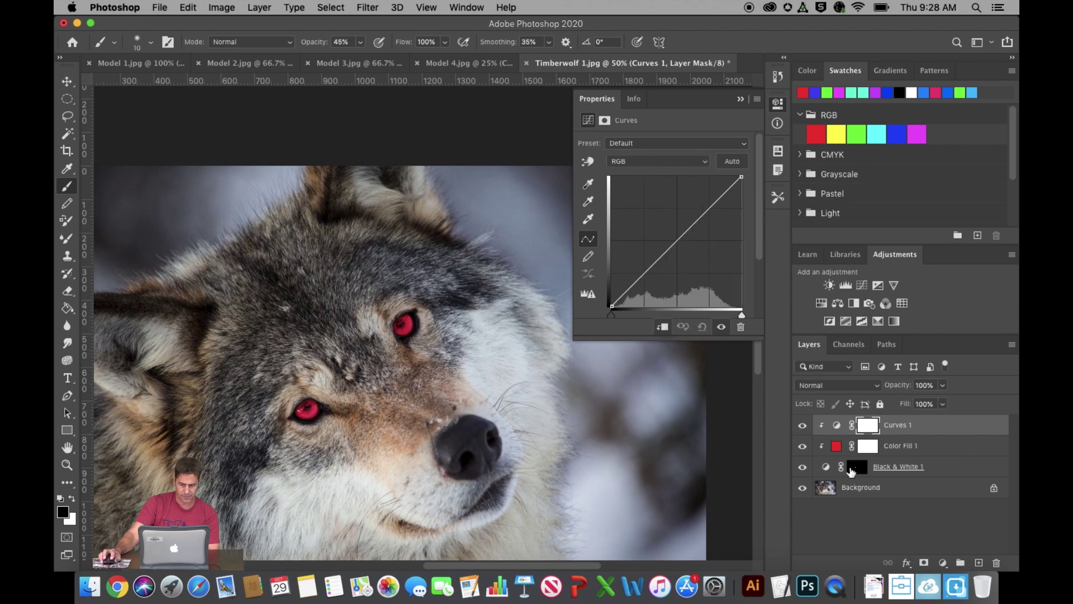
drag(684, 233, 697, 244)
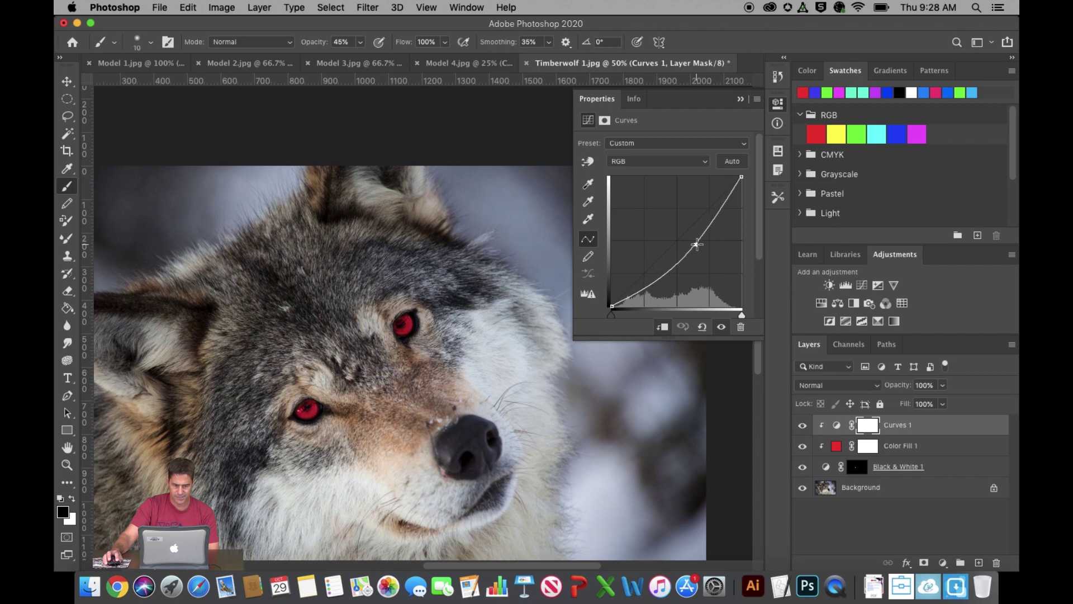
click(741, 101)
key(super+minus)
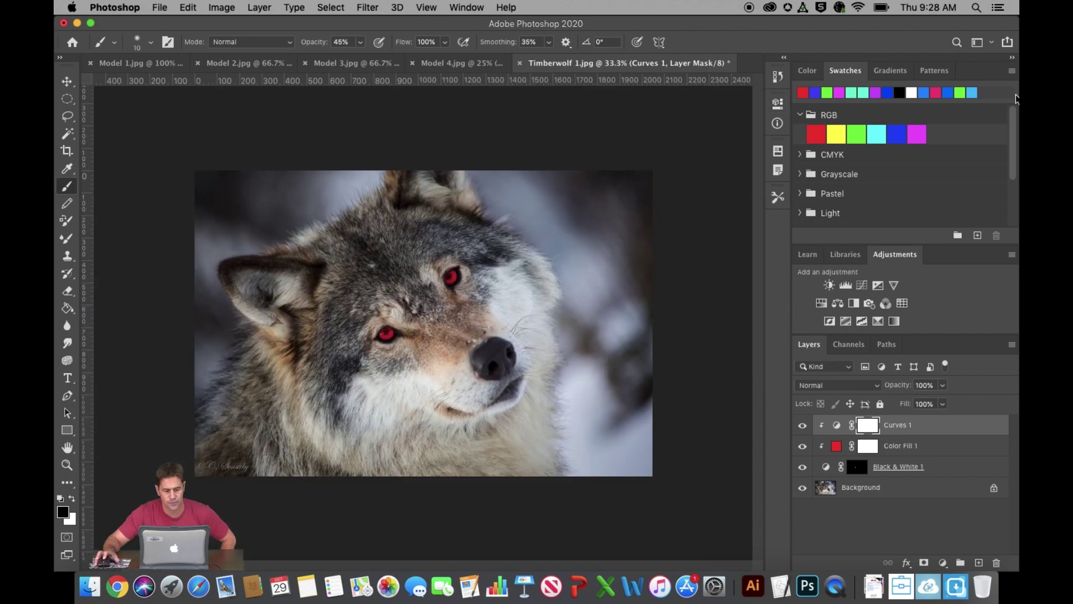
Open the image Timberwolf 2.jpg from the Model 1 folder
click(162, 7)
click(186, 35)
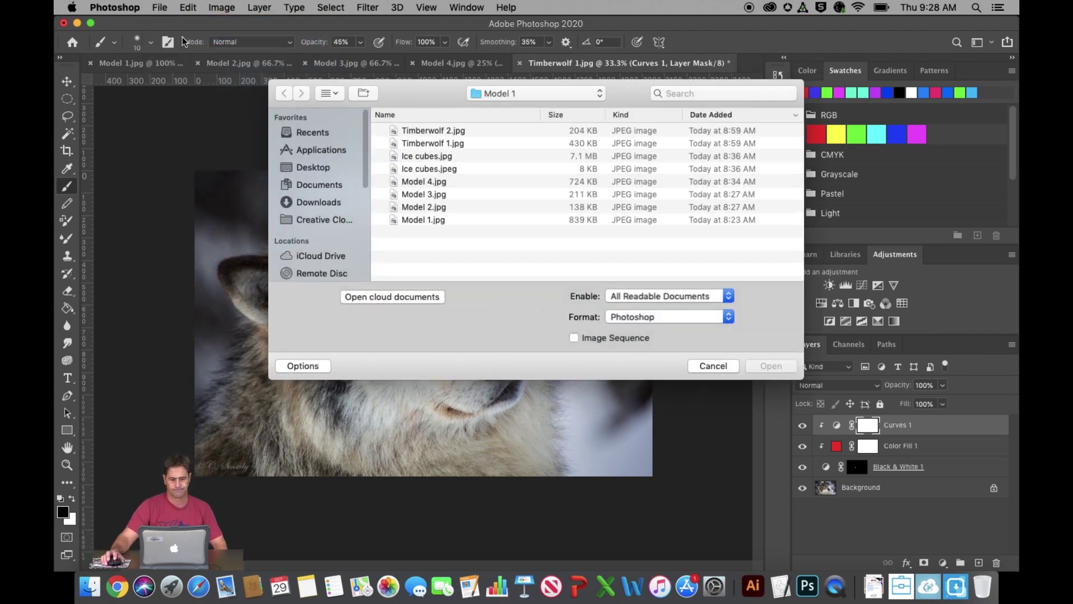
double_click(440, 135)
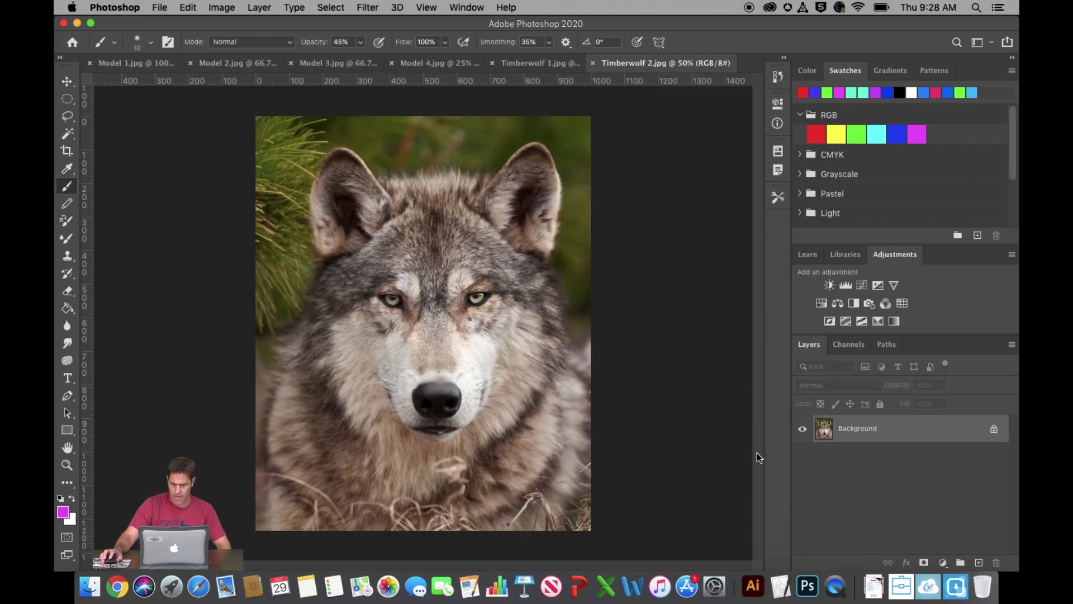
Select both of the wolf's irises with elliptical selections added together
key(super+equal)
key(super+equal)
key(super+equal)
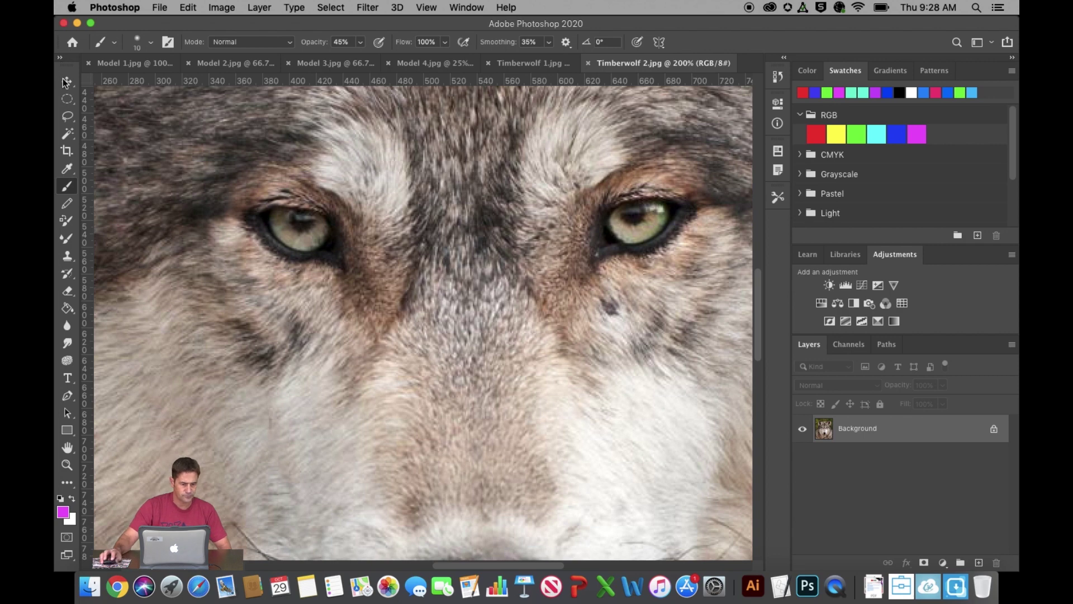
click(67, 99)
drag(268, 199, 333, 256)
drag(608, 189, 671, 248)
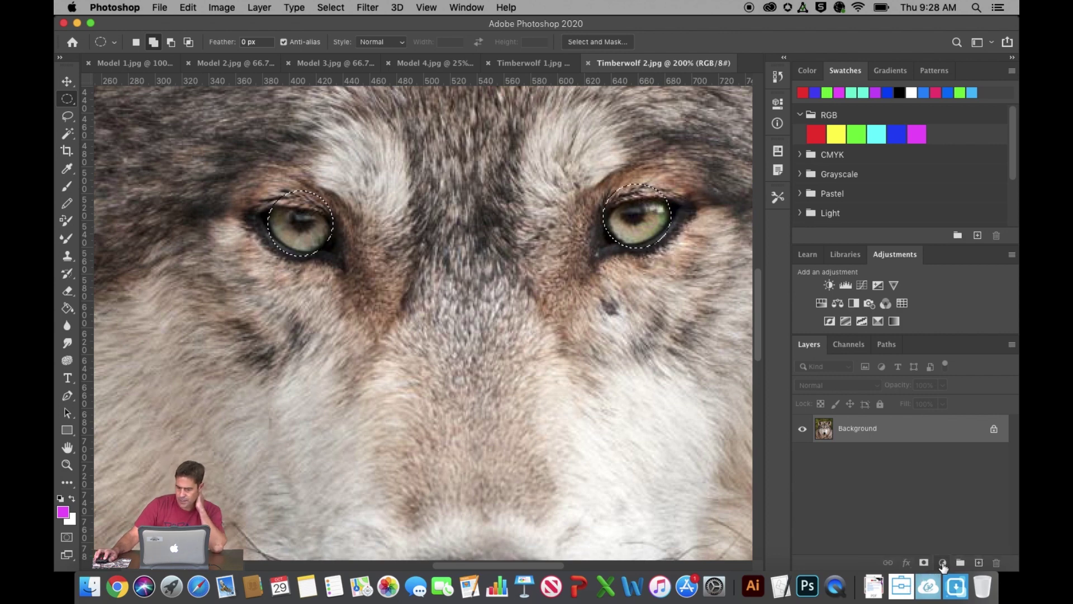
Add a Black & White adjustment layer for the selected irises and apply the Green Filter preset
click(941, 562)
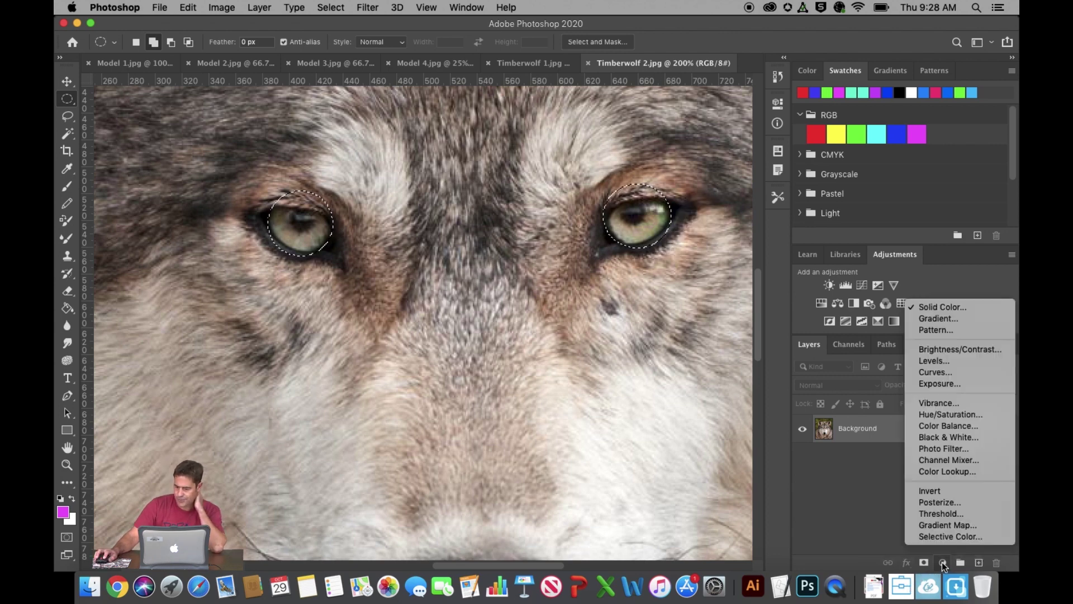
click(955, 435)
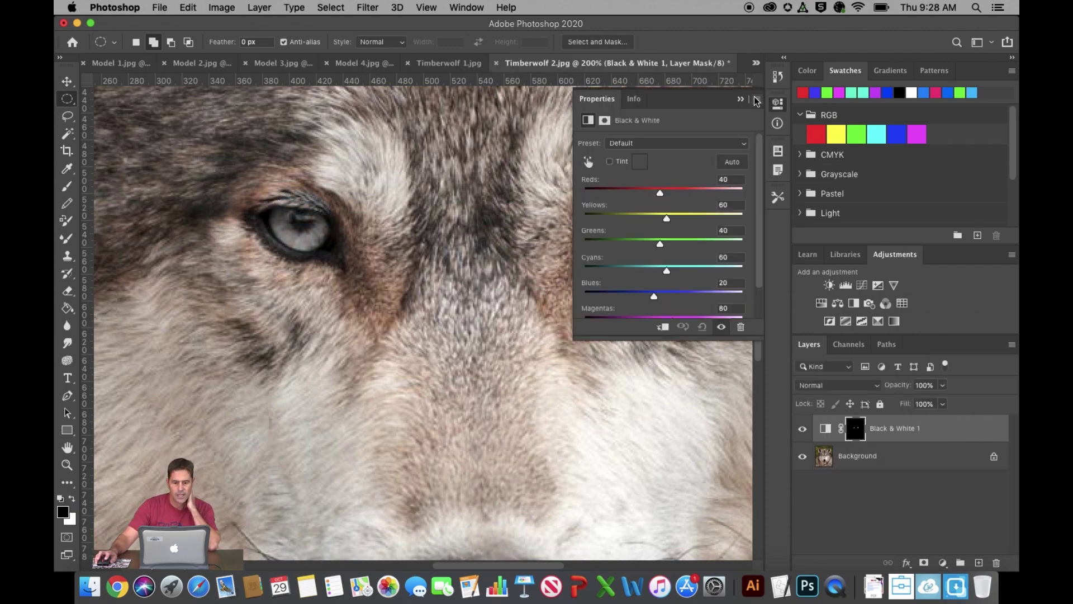
click(715, 146)
click(703, 180)
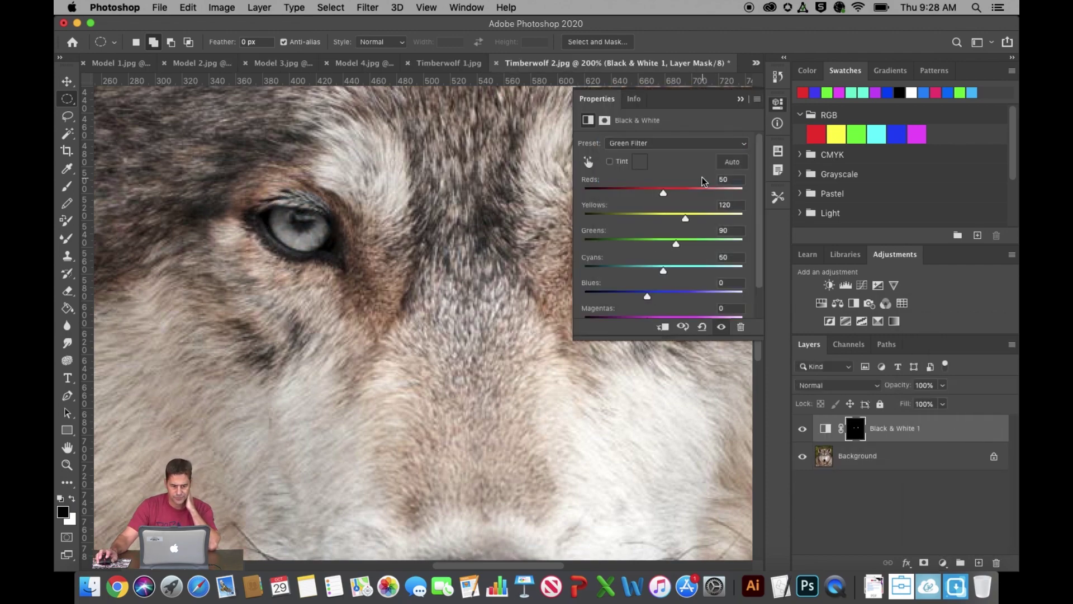
click(738, 100)
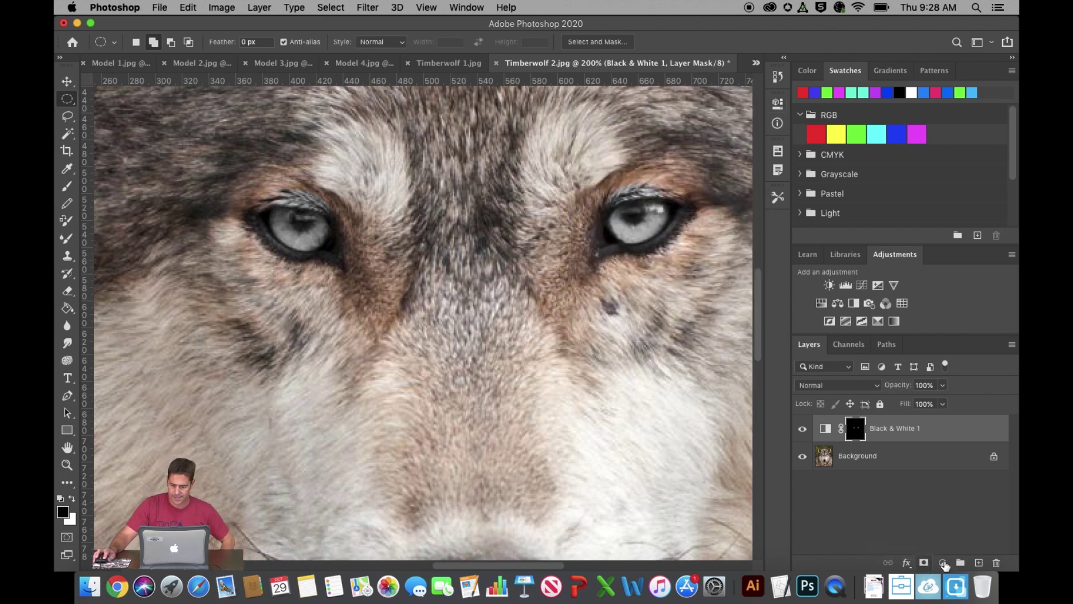
Add a yellow Solid Color fill layer (ffd800) above the Black & White adjustment
click(944, 562)
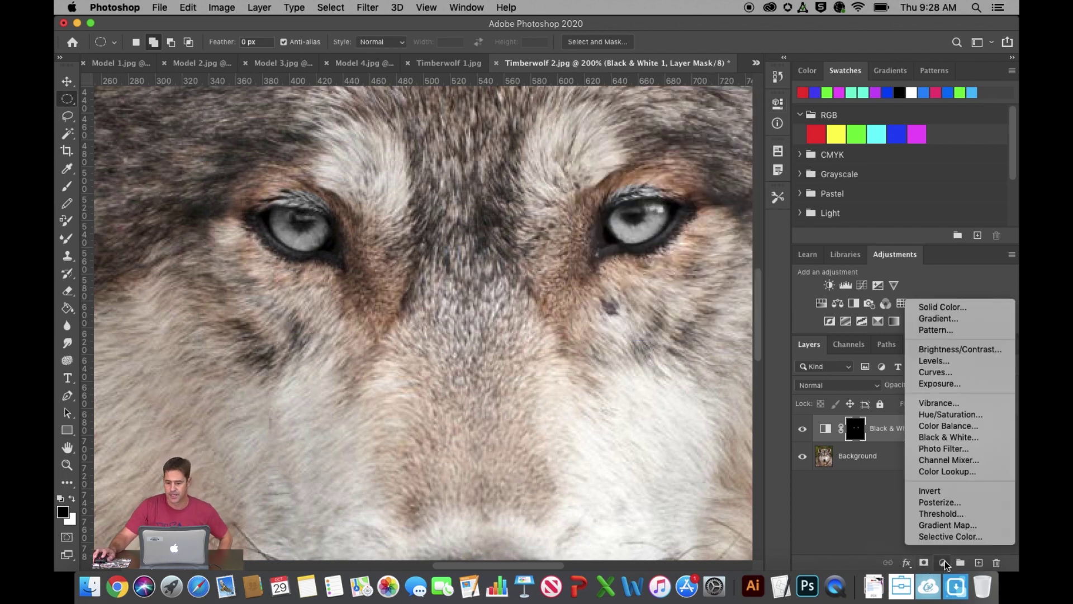
click(937, 308)
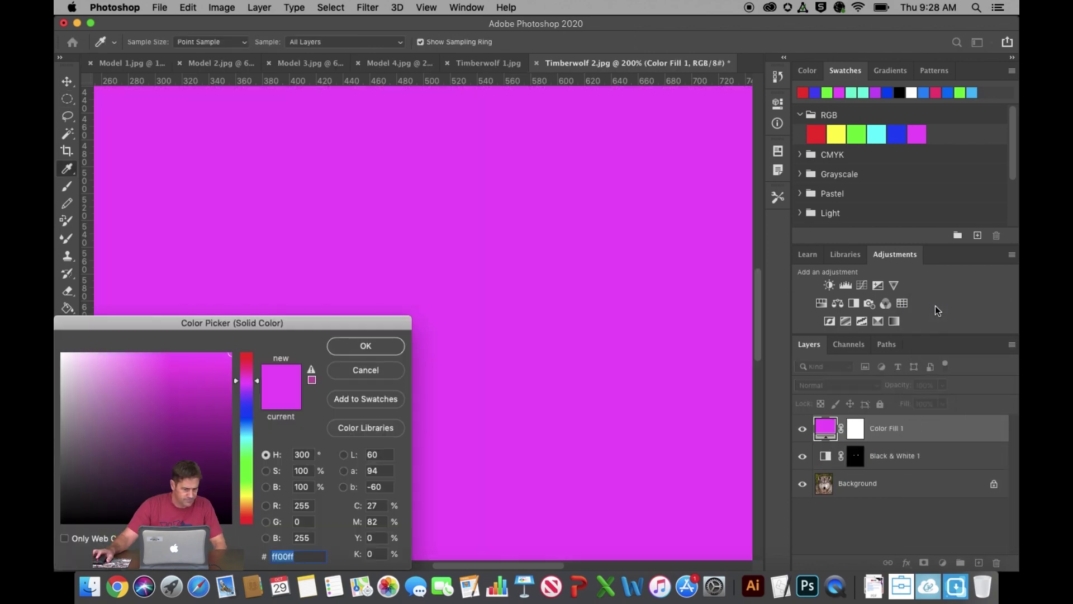
click(250, 505)
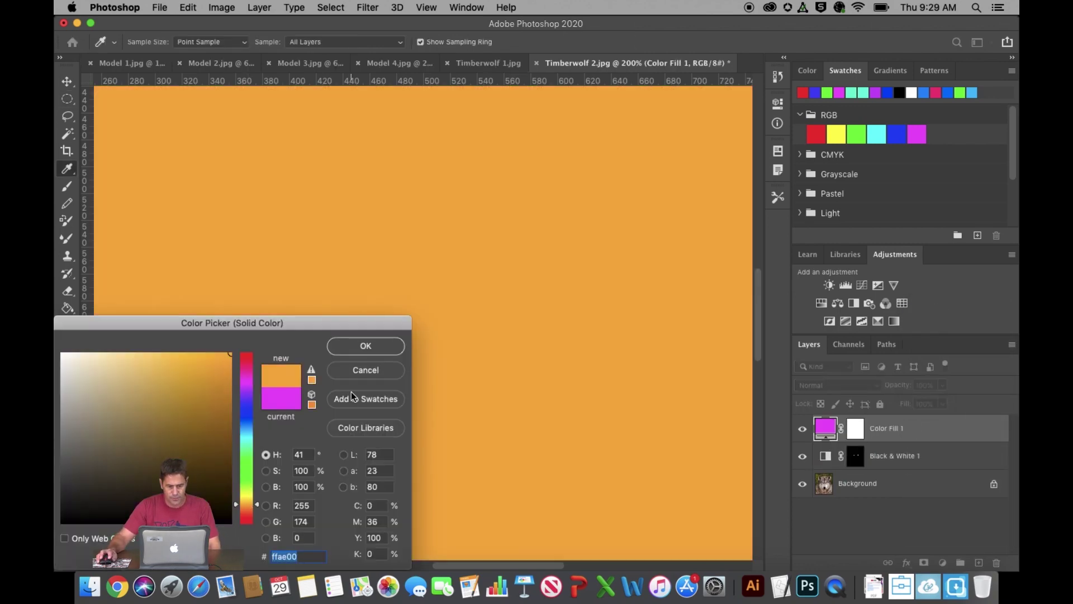
click(247, 500)
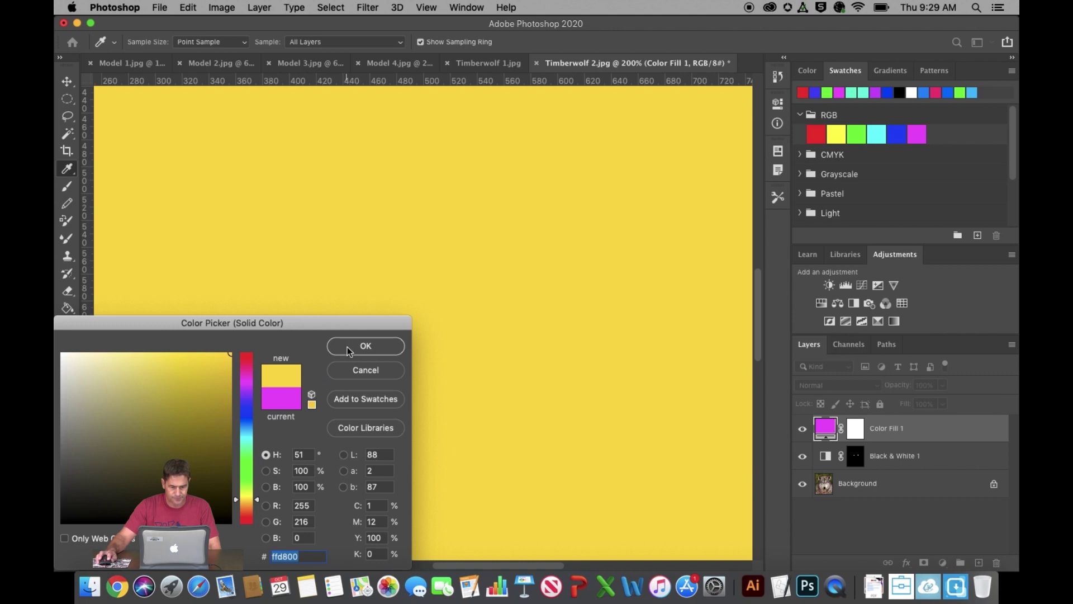
click(346, 348)
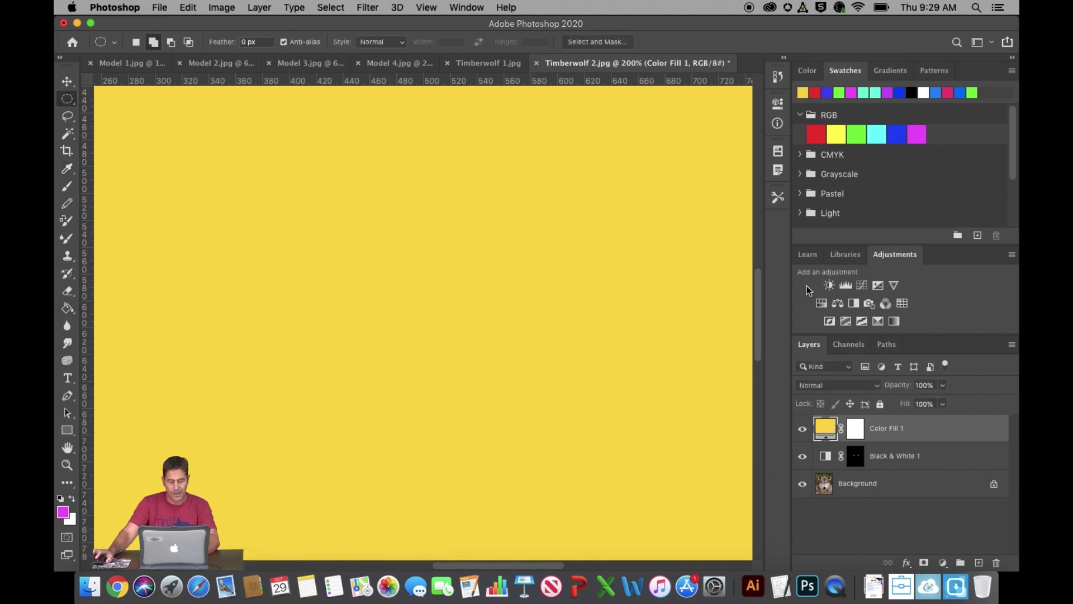
Clip the yellow fill layer to the Black & White layer and set its blend mode to Color
alt+click(901, 437)
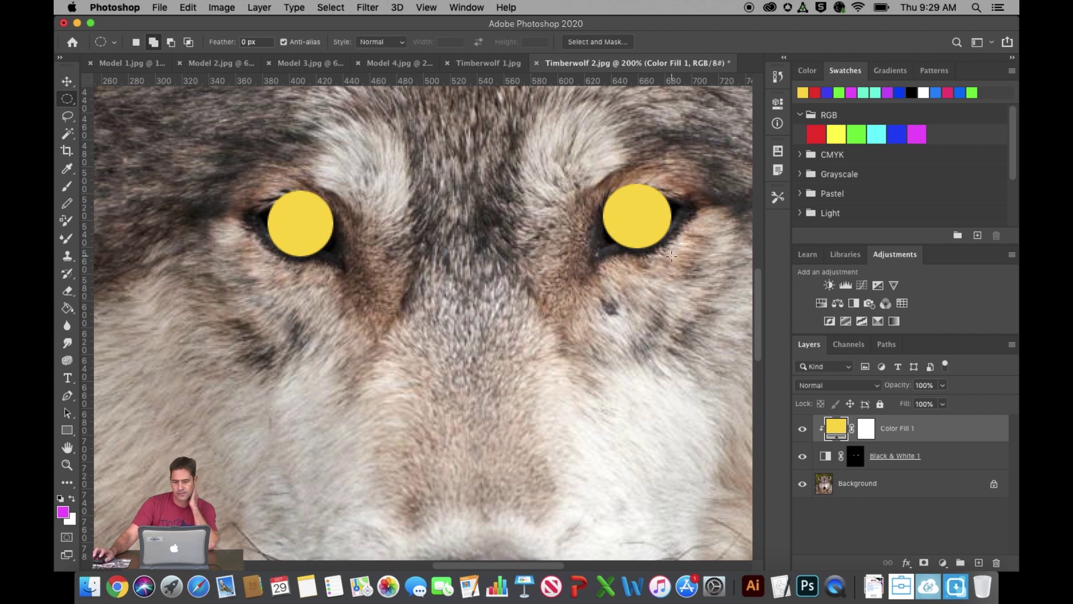
click(877, 385)
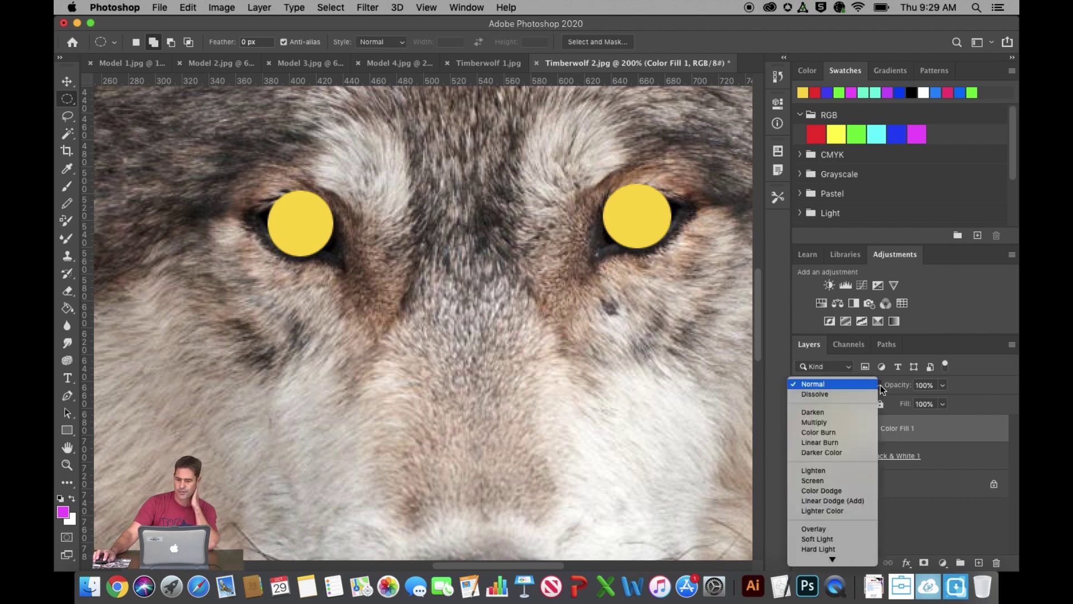
click(819, 548)
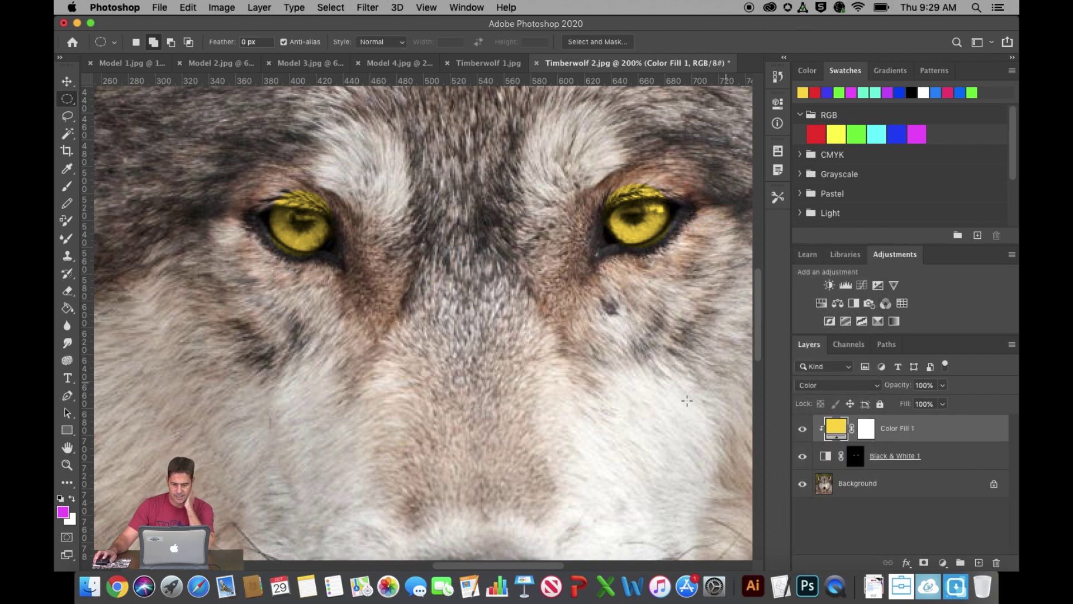
Change the clipped Solid Color fill from yellow to bright green (1eff00)
double_click(837, 429)
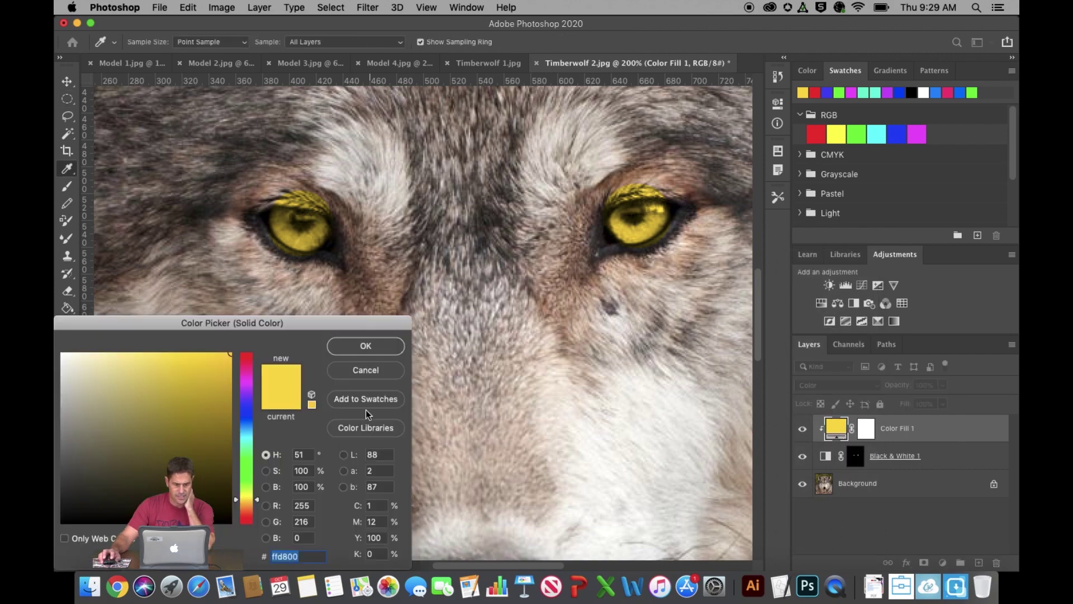
click(250, 388)
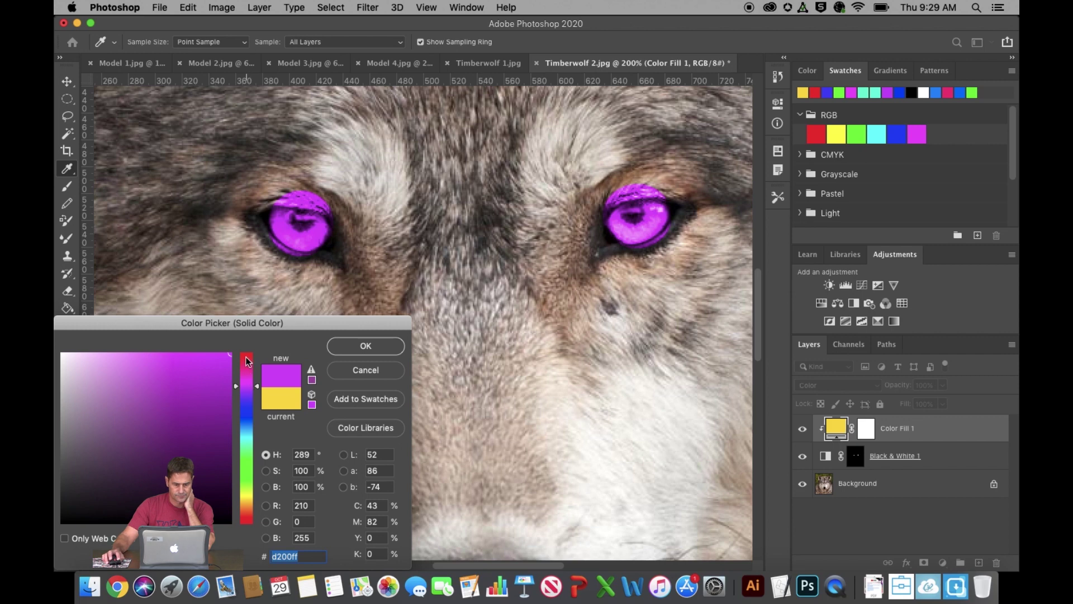
click(247, 360)
click(242, 445)
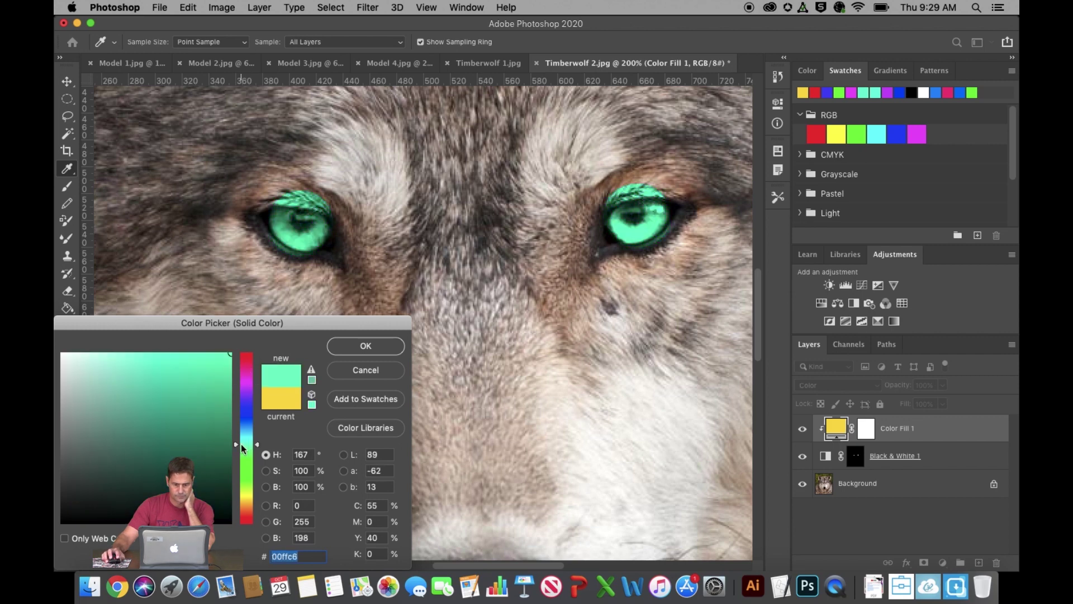
click(249, 472)
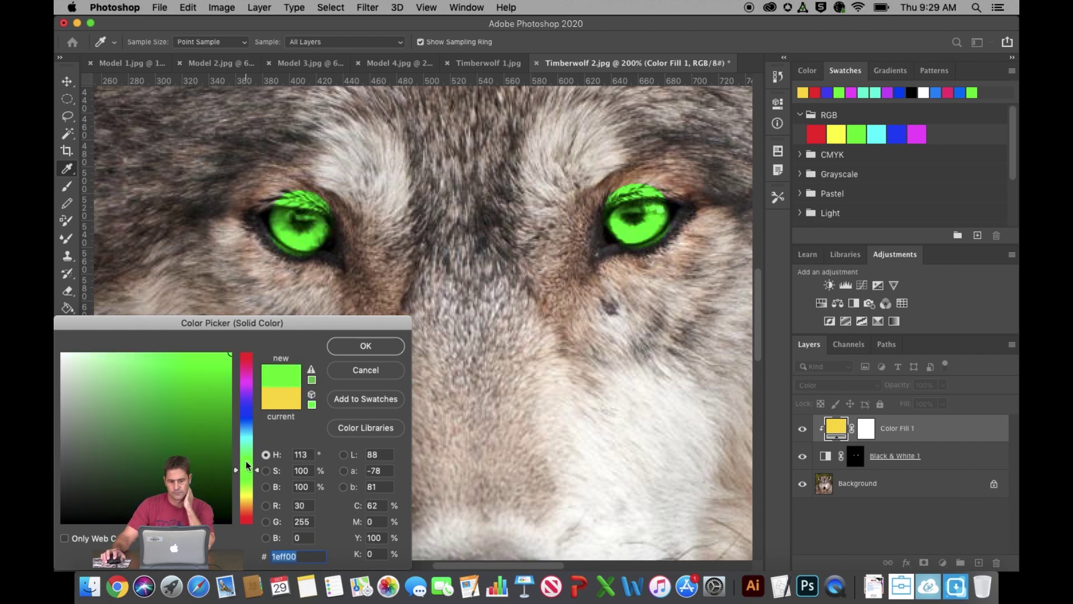
click(364, 350)
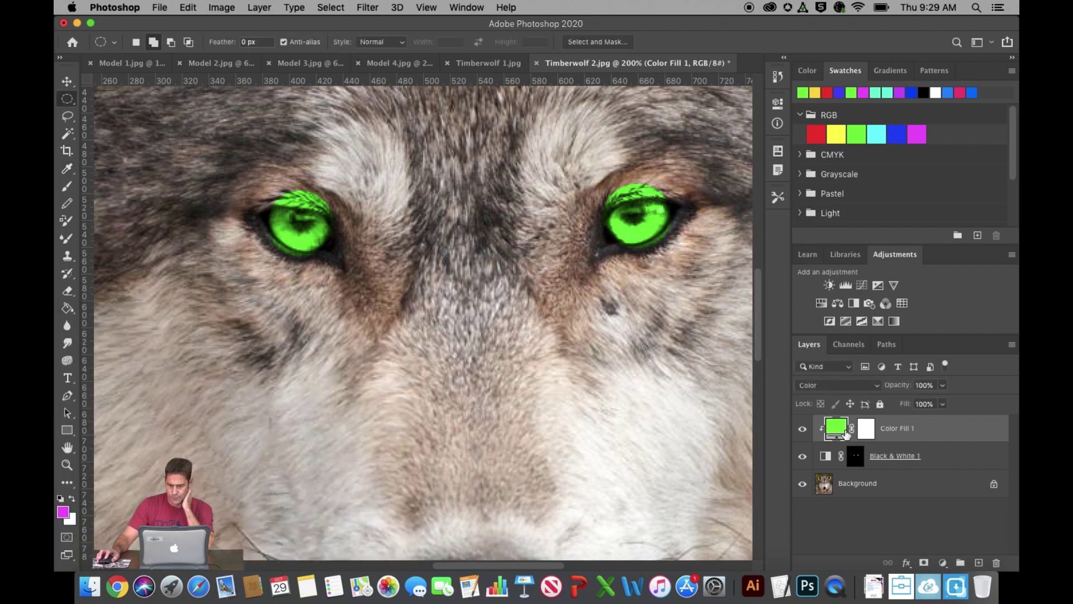
Paint black at 100% opacity on the Black & White layer mask to remove the color spilling onto the fur above both eyes
click(857, 458)
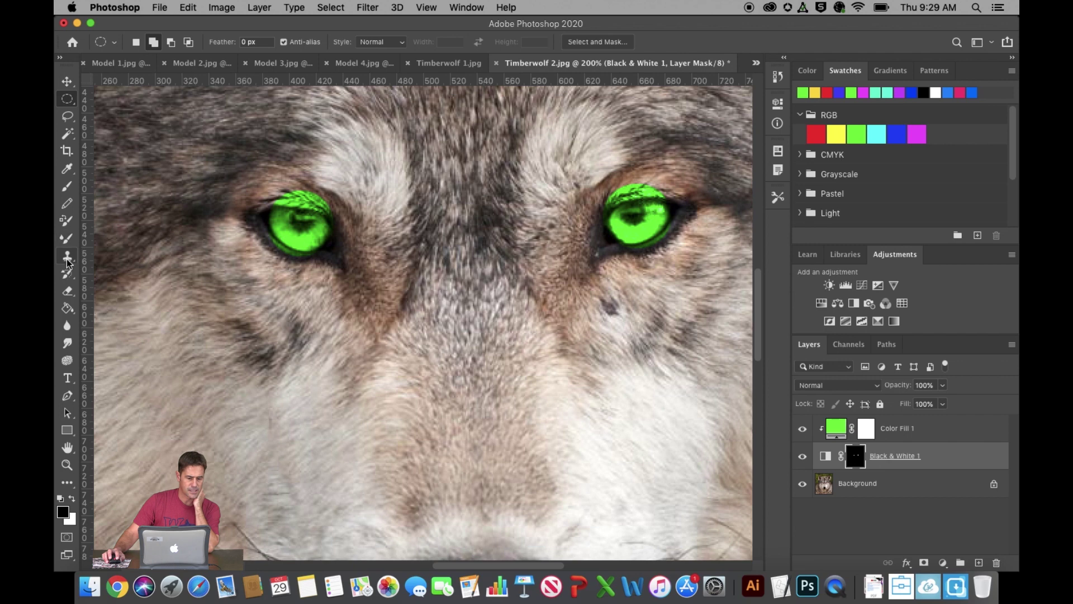
click(67, 186)
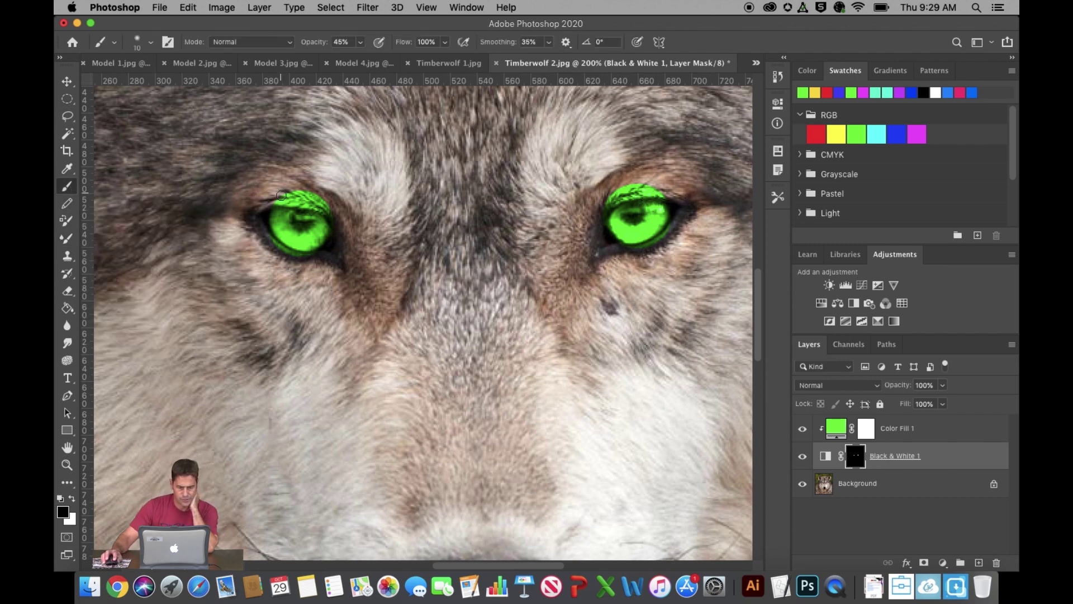
click(359, 44)
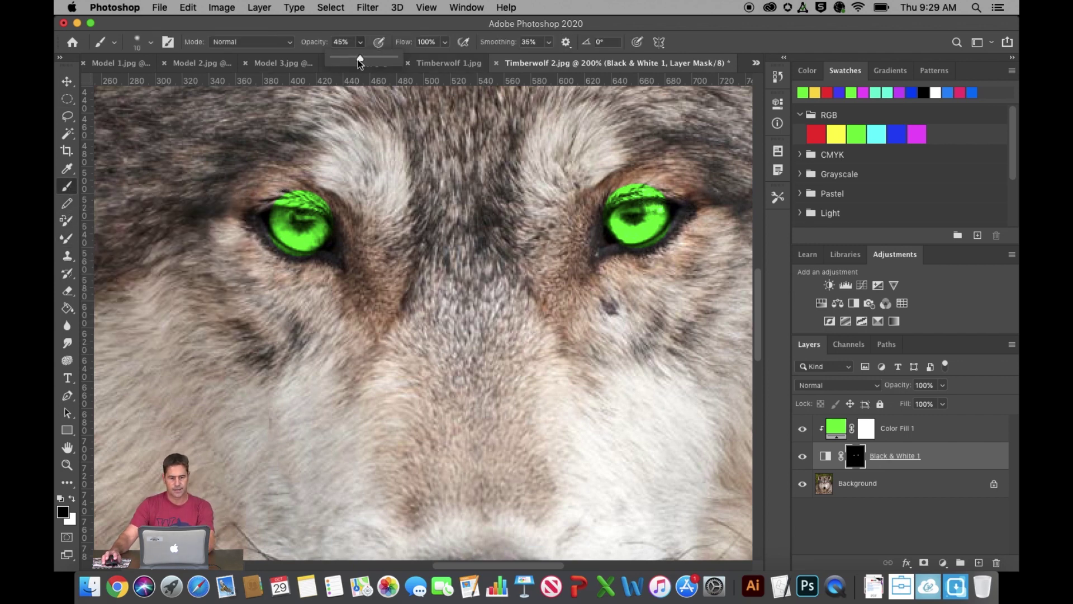
drag(360, 61, 398, 58)
key(bracketright)
key(bracketright)
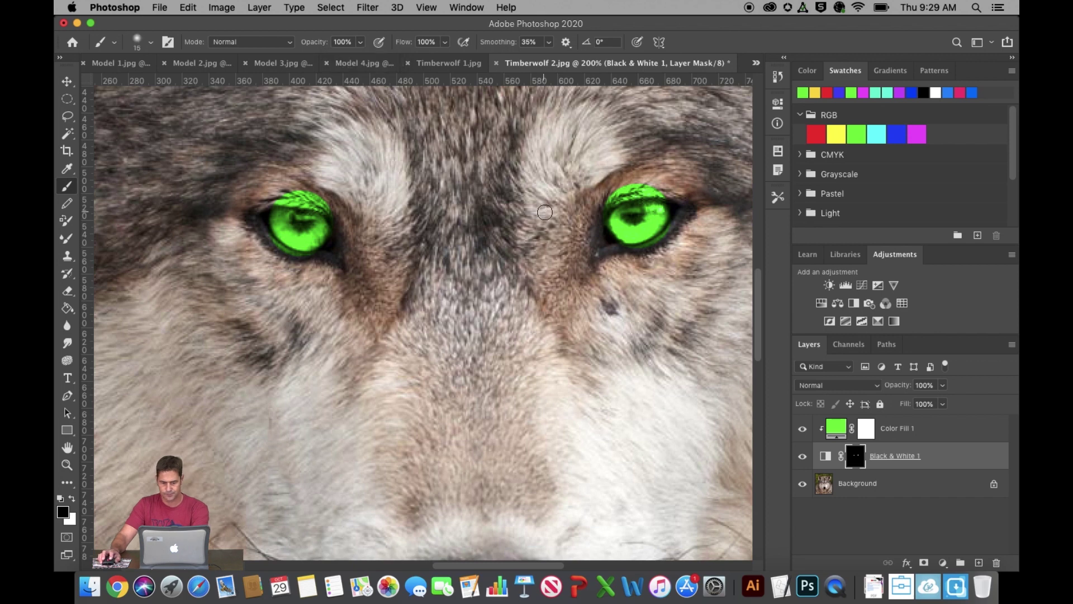
key(bracketright)
mouse_move(589, 180)
mouse_down()
mouse_move(643, 187)
mouse_move(657, 179)
mouse_move(610, 174)
mouse_move(666, 174)
mouse_move(623, 166)
mouse_move(604, 186)
mouse_move(671, 172)
mouse_move(680, 183)
mouse_up()
mouse_move(331, 198)
mouse_down()
mouse_move(291, 193)
mouse_move(341, 195)
mouse_up()
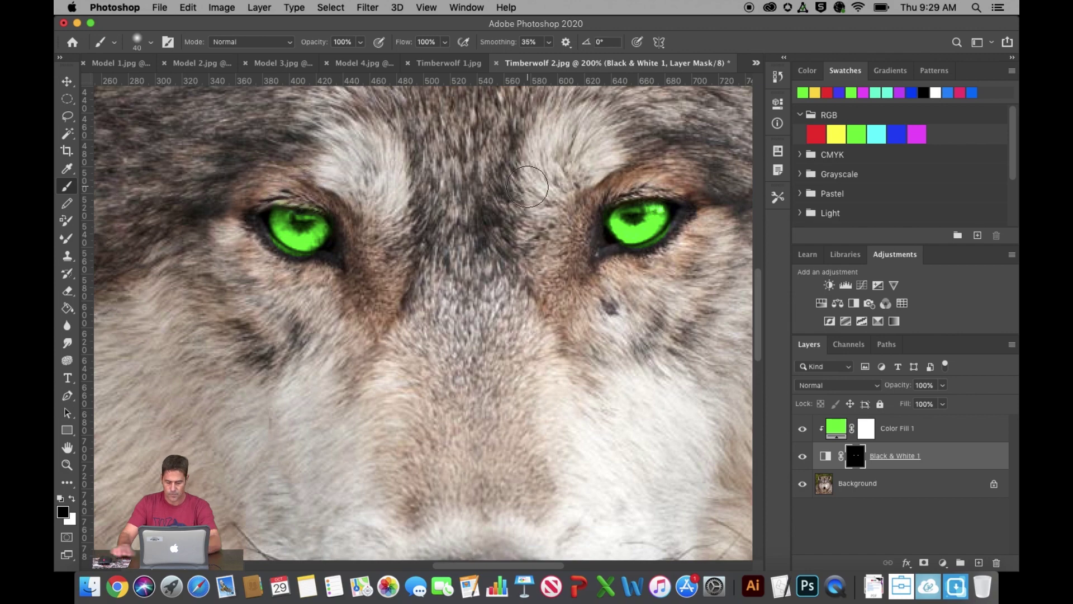
With a size 10 brush, mask the green out of the first eye's pupil by painting black on the Black & White mask
key(super+equal)
key(super+equal)
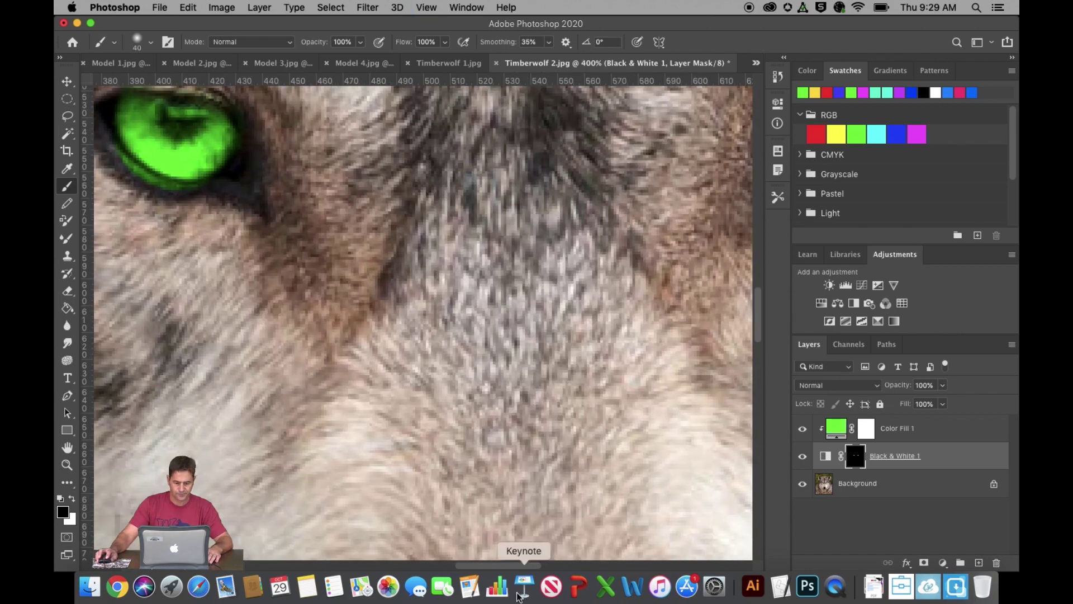
scroll(443, 420, left, 8)
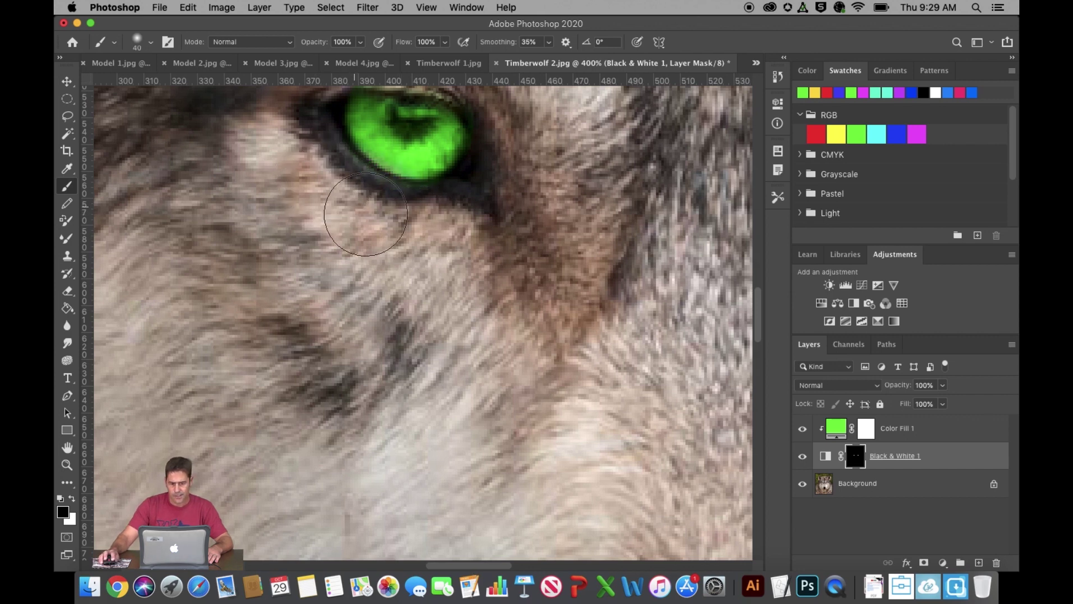
scroll(476, 219, up, 5)
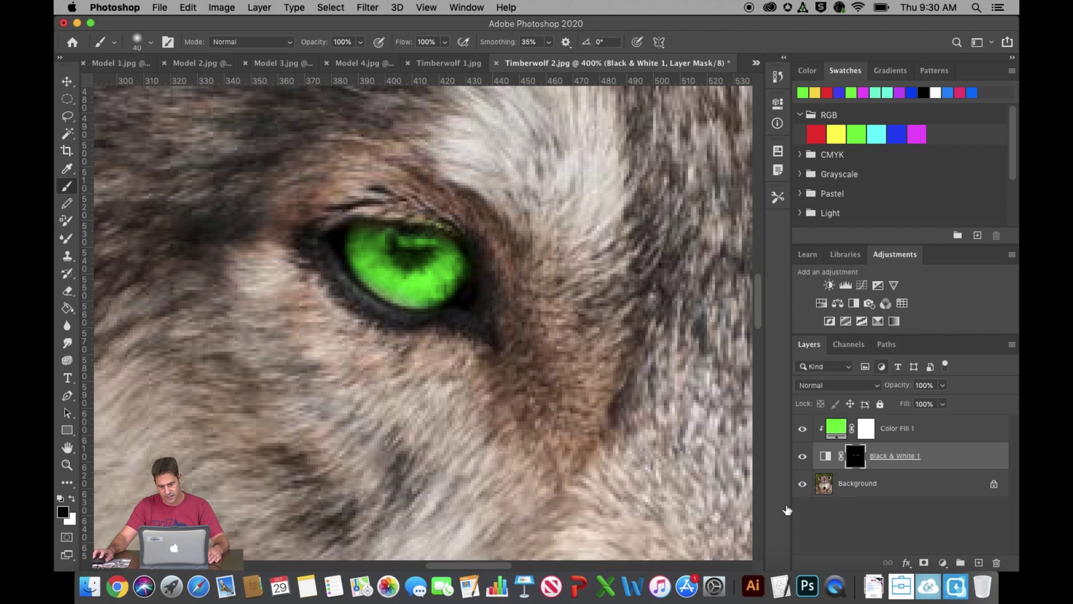
drag(484, 565, 560, 571)
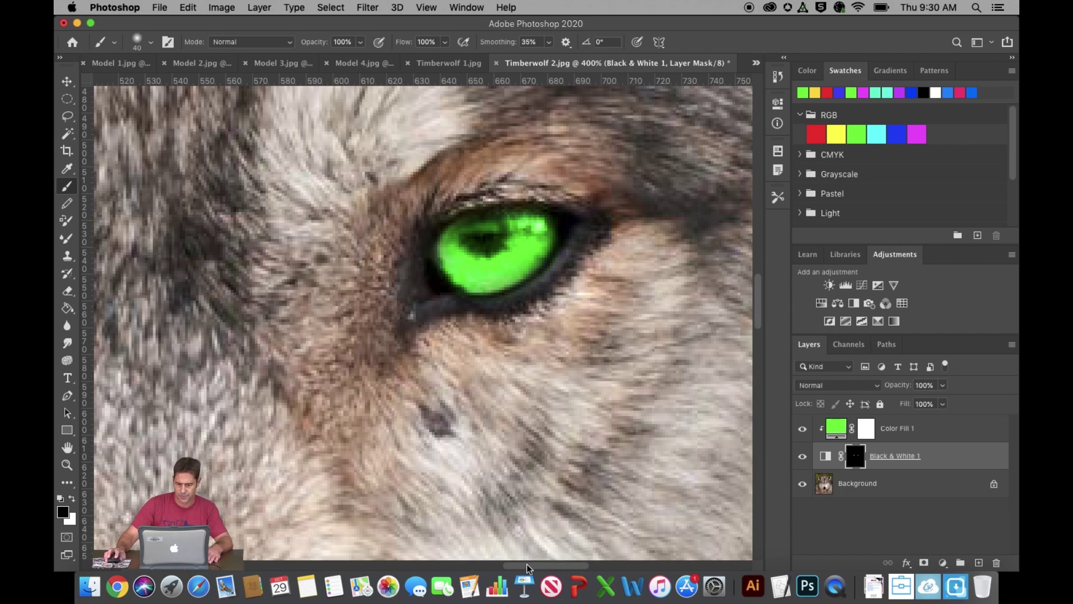
scroll(537, 559, left, 3)
scroll(525, 572, left, 10)
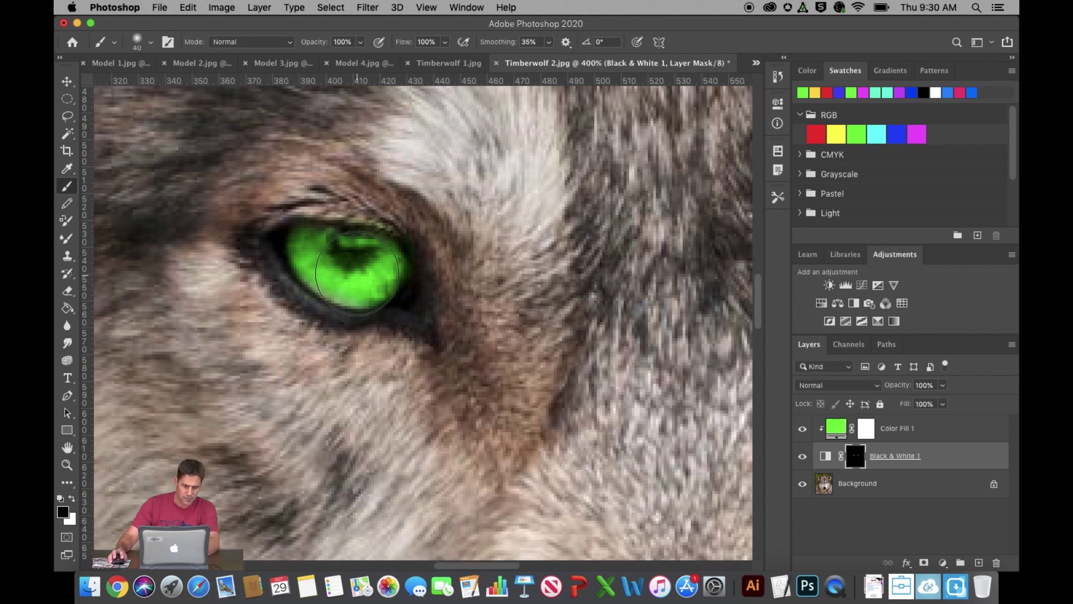
key(bracketleft)
key(bracketleft)
key(bracketleft)
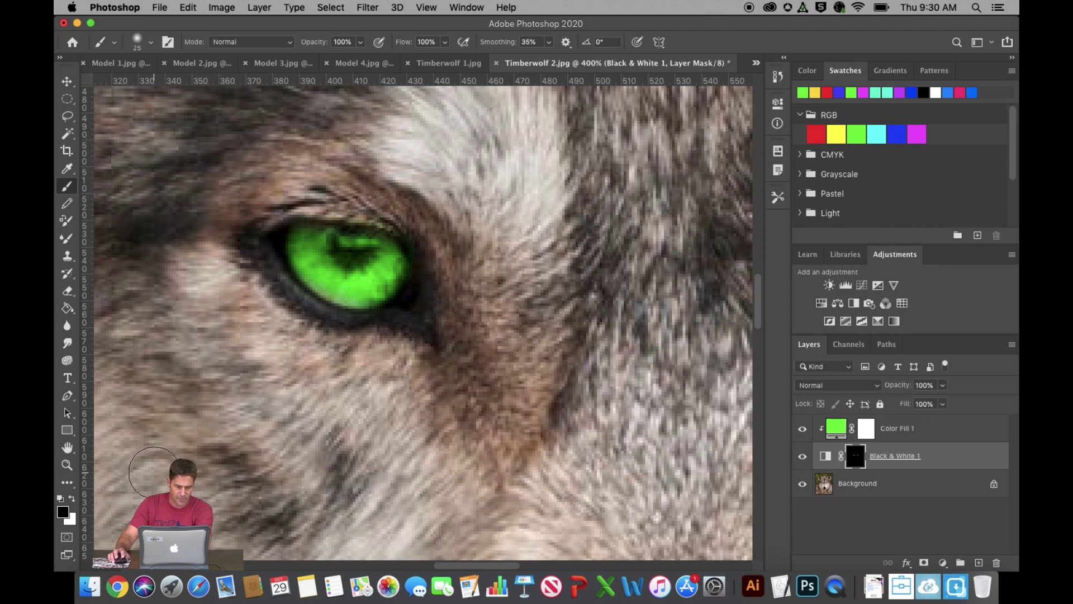
click(72, 498)
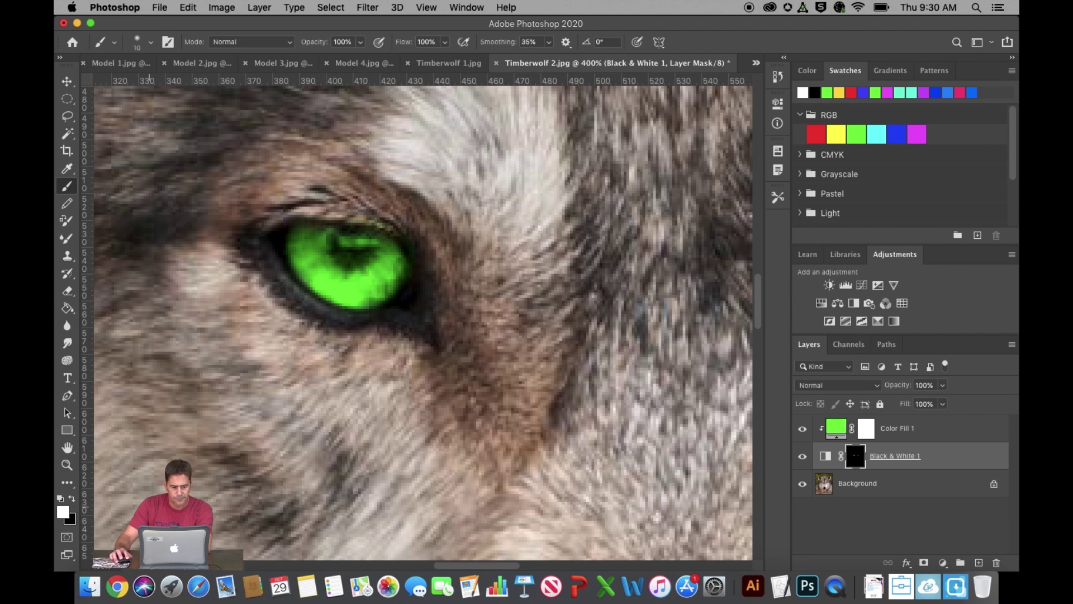
key(x)
drag(350, 245, 353, 246)
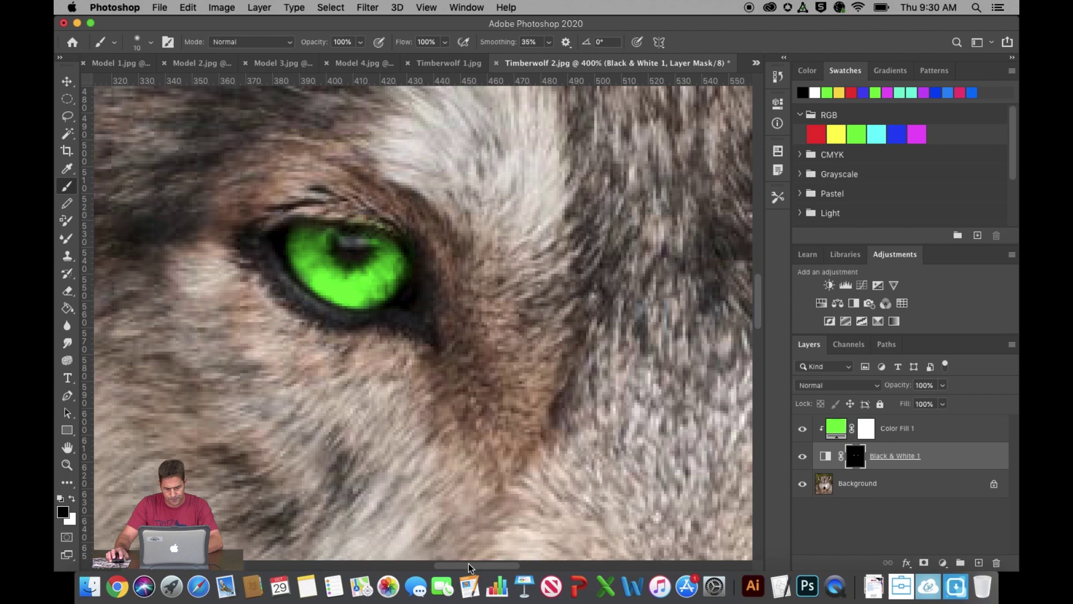
Touch up the mask on the wolf's other eye, using white over the iris and black over the pupil
scroll(526, 447, right, 15)
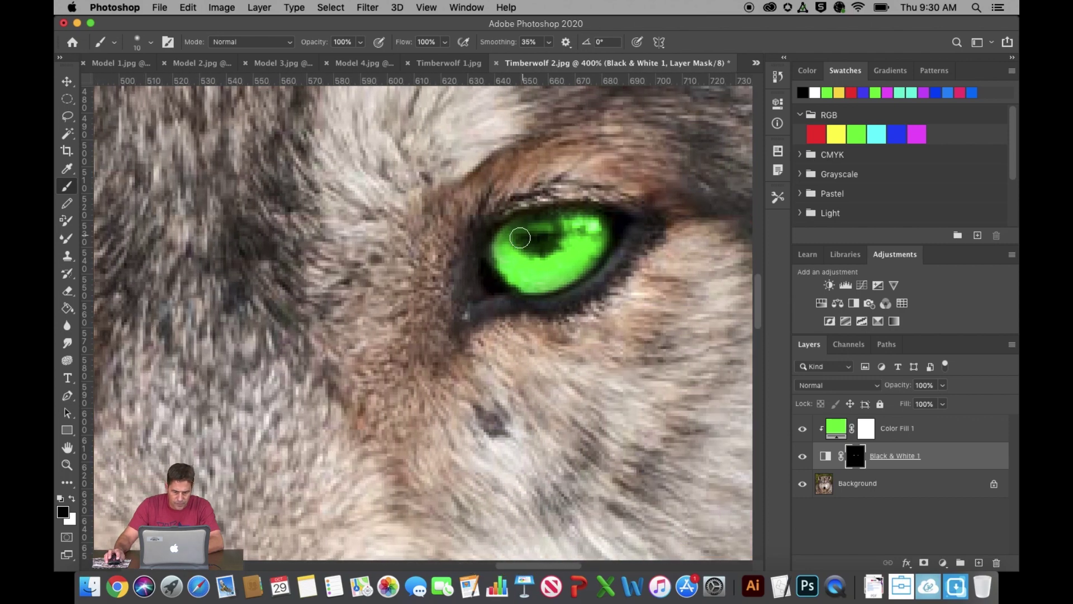
key(x)
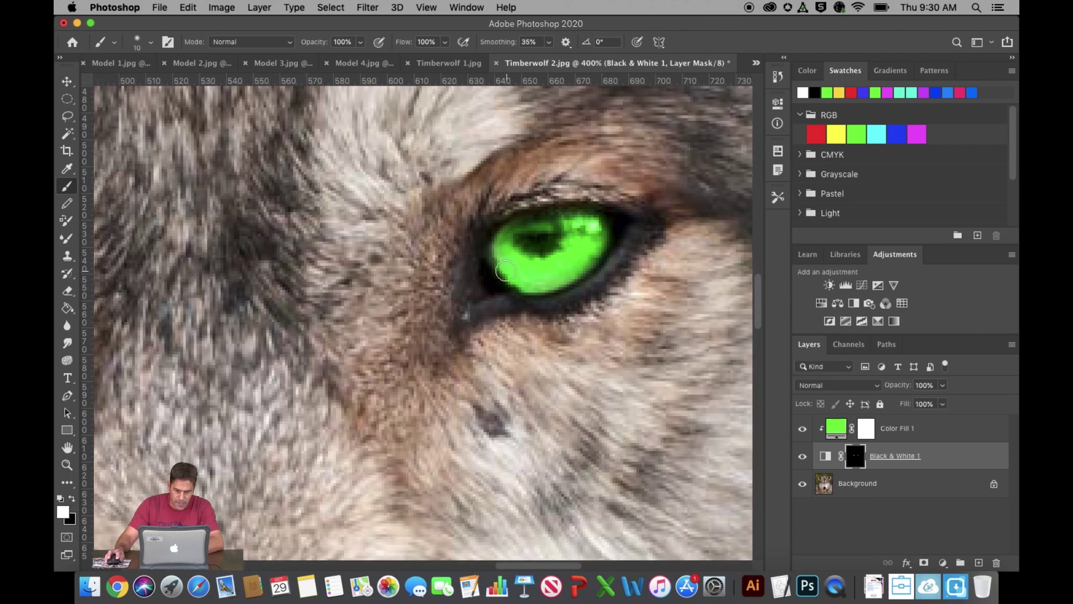
mouse_move(543, 288)
mouse_down()
mouse_move(574, 278)
mouse_move(589, 227)
mouse_up()
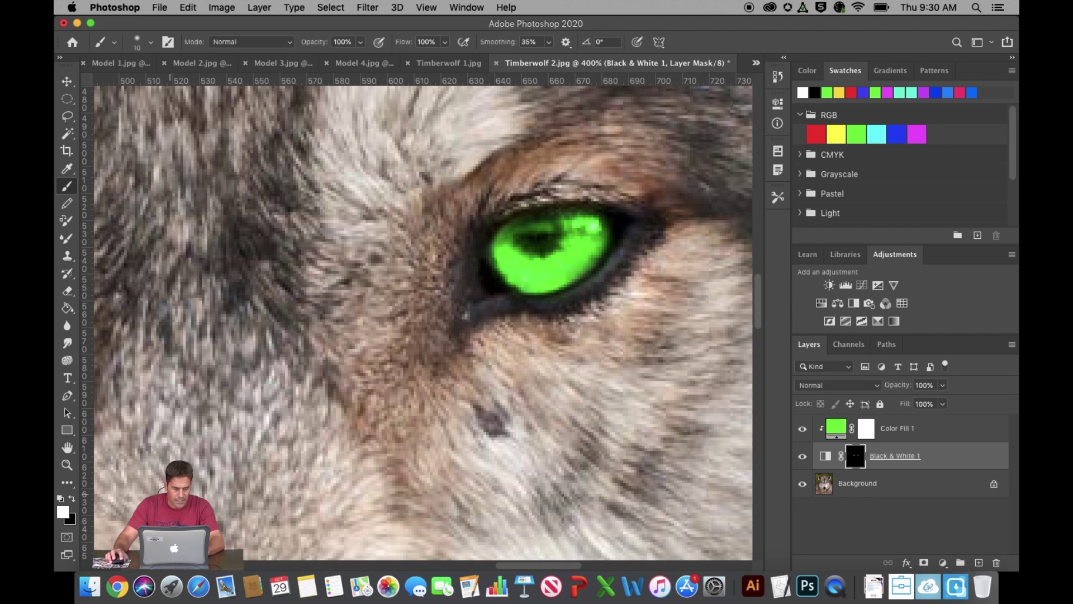
click(71, 498)
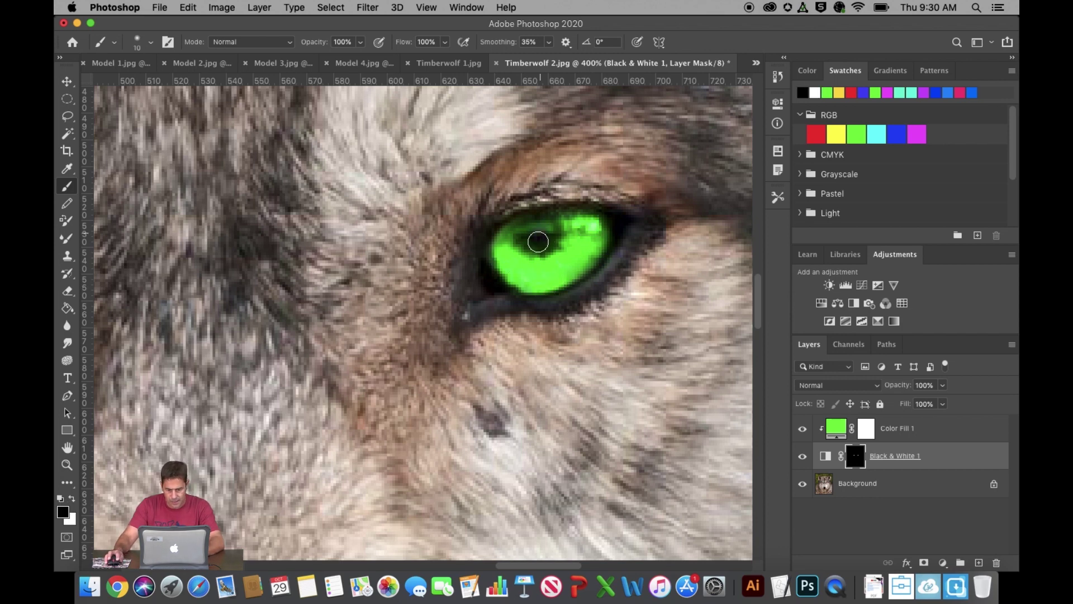
key(super+minus)
key(super+minus)
key(super+minus)
key(super+minus)
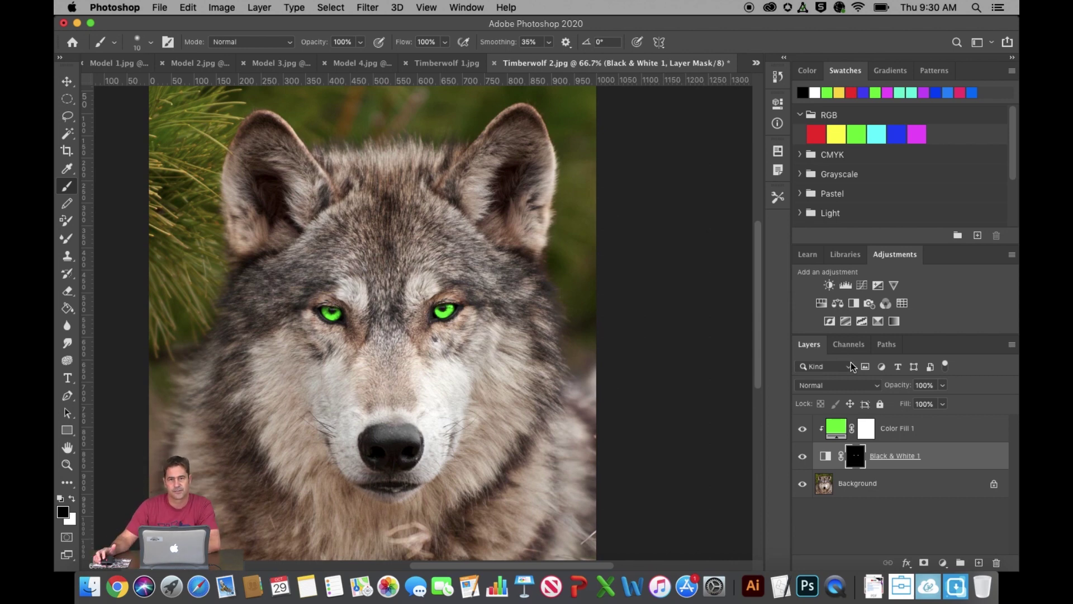
Open Ice cubes.jpg and convert its Background into a regular layer
click(162, 8)
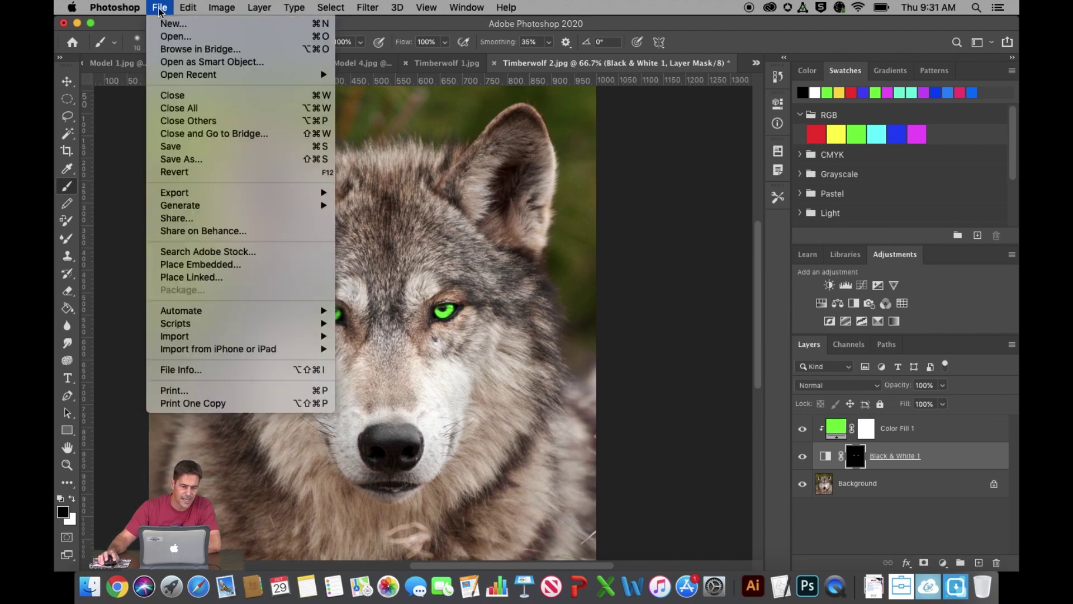
click(184, 37)
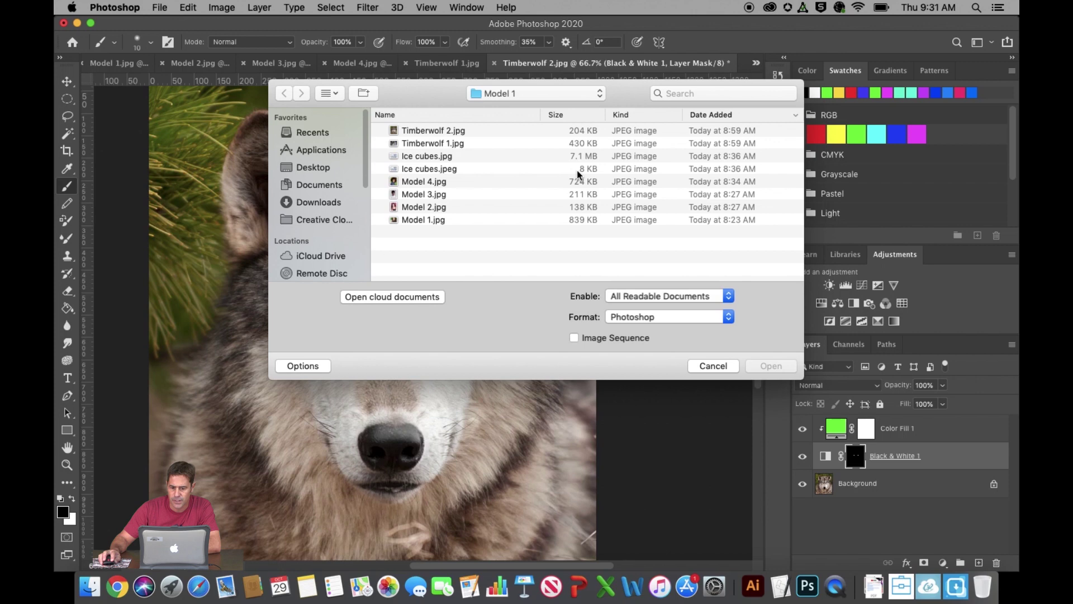
click(431, 159)
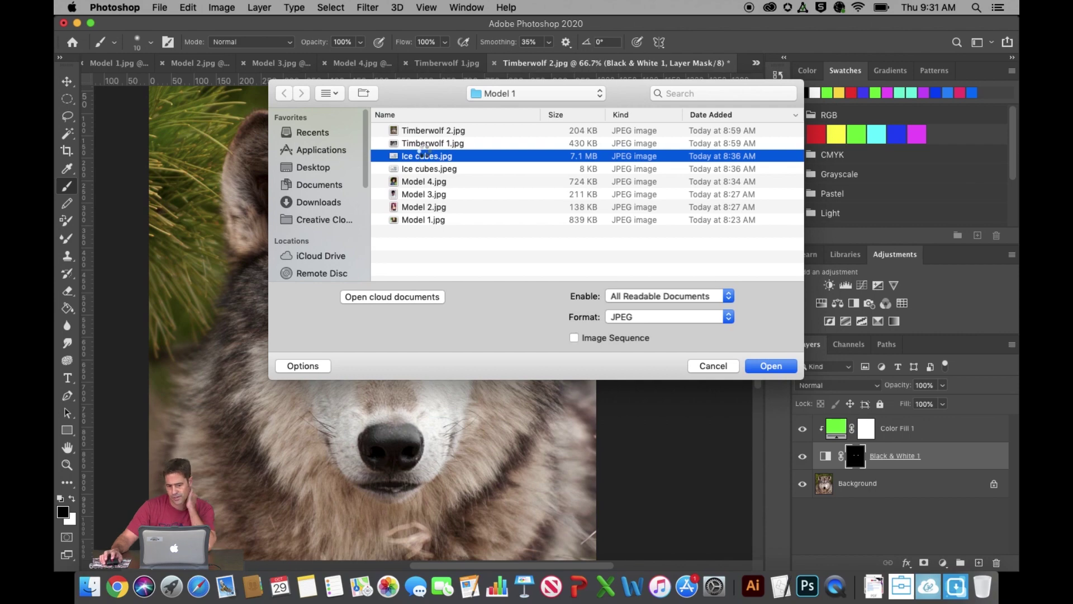
double_click(425, 152)
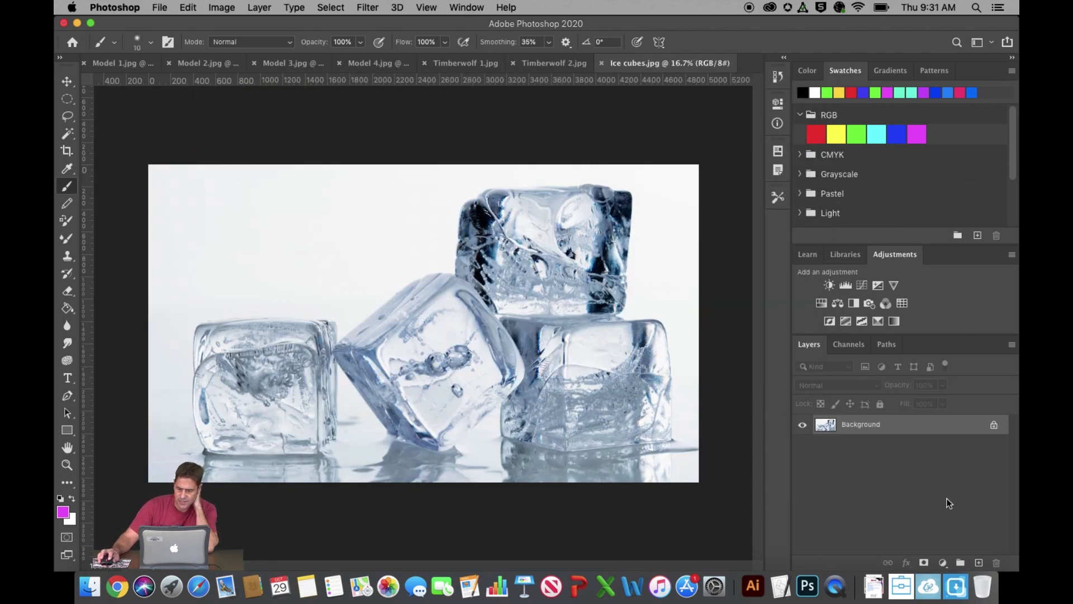
double_click(845, 426)
click(653, 265)
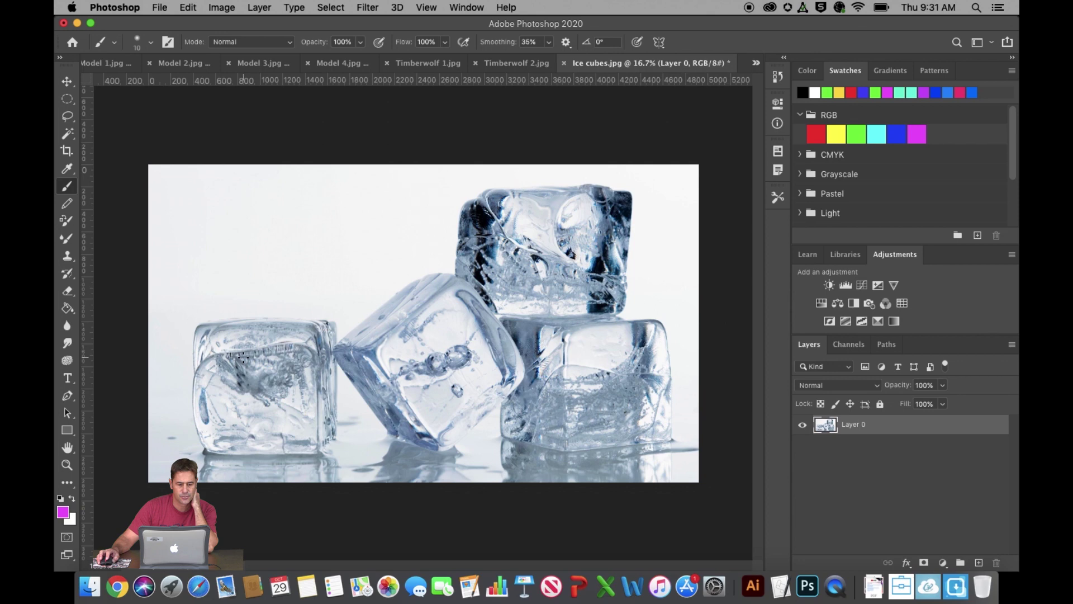
Select the leftmost ice cube and its reflection using the Quick Selection tool with a size 250 brush
click(72, 137)
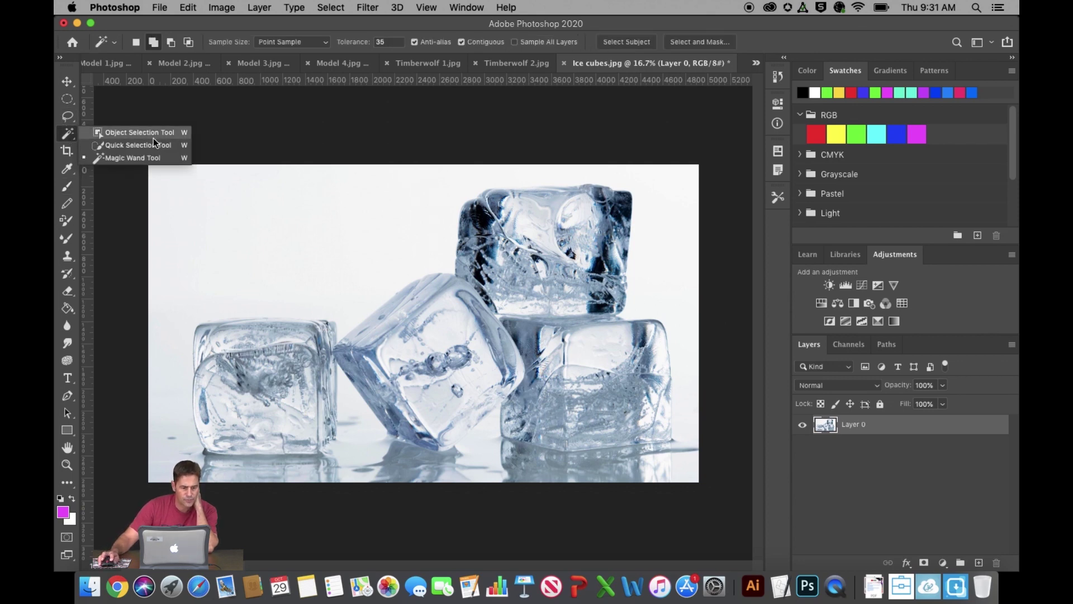
click(138, 145)
key(bracketright)
key(bracketright)
key(bracketright)
key(bracketright)
key(bracketright)
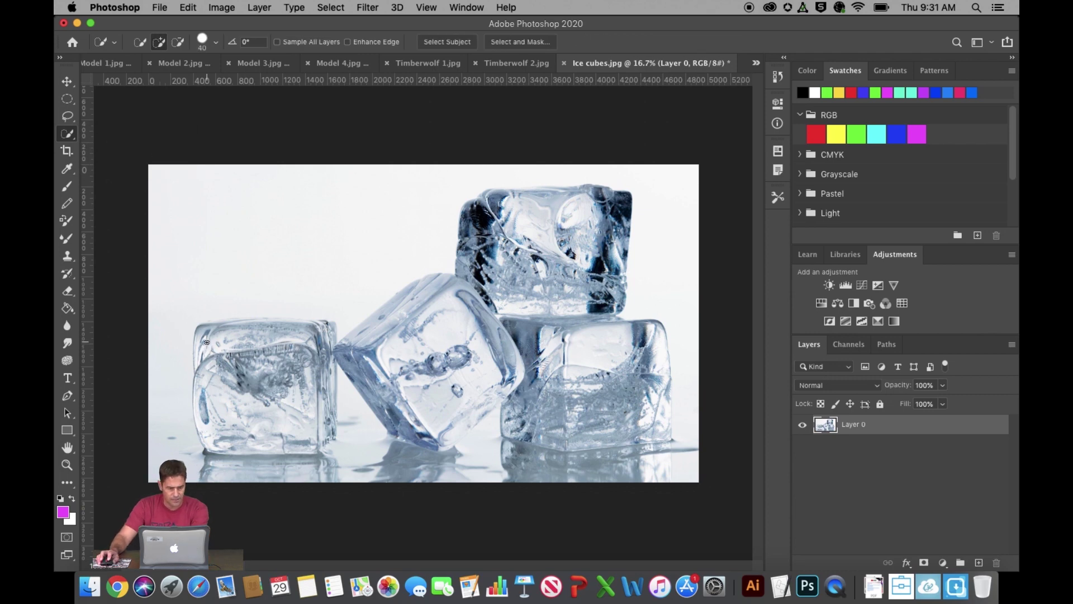
mouse_move(254, 354)
mouse_down()
mouse_move(216, 344)
mouse_move(239, 414)
mouse_move(292, 418)
mouse_move(295, 369)
mouse_move(271, 358)
mouse_move(295, 336)
mouse_move(266, 335)
mouse_up()
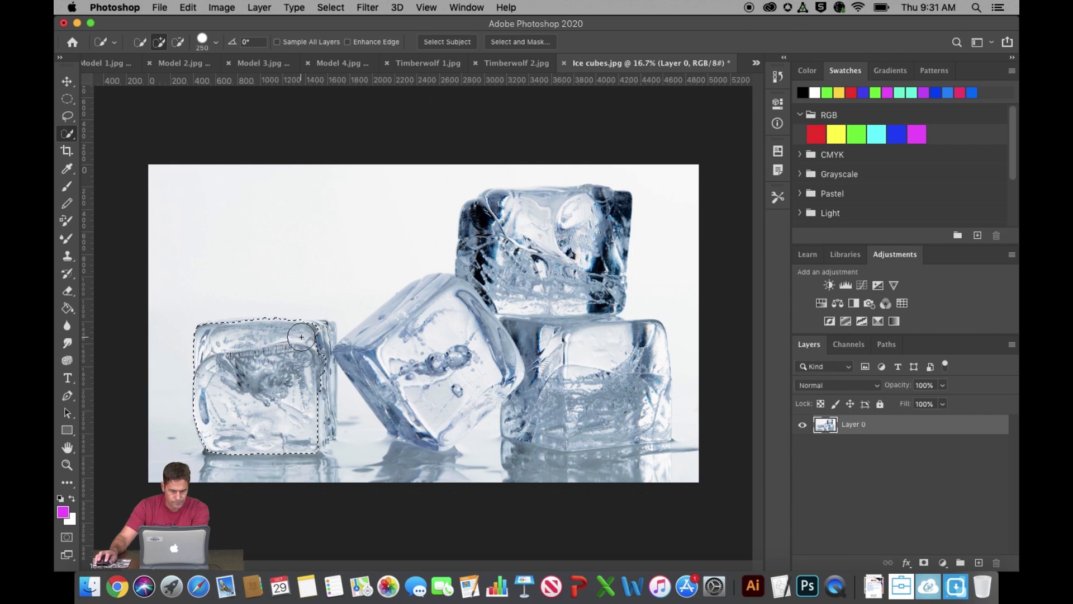
drag(318, 337, 312, 346)
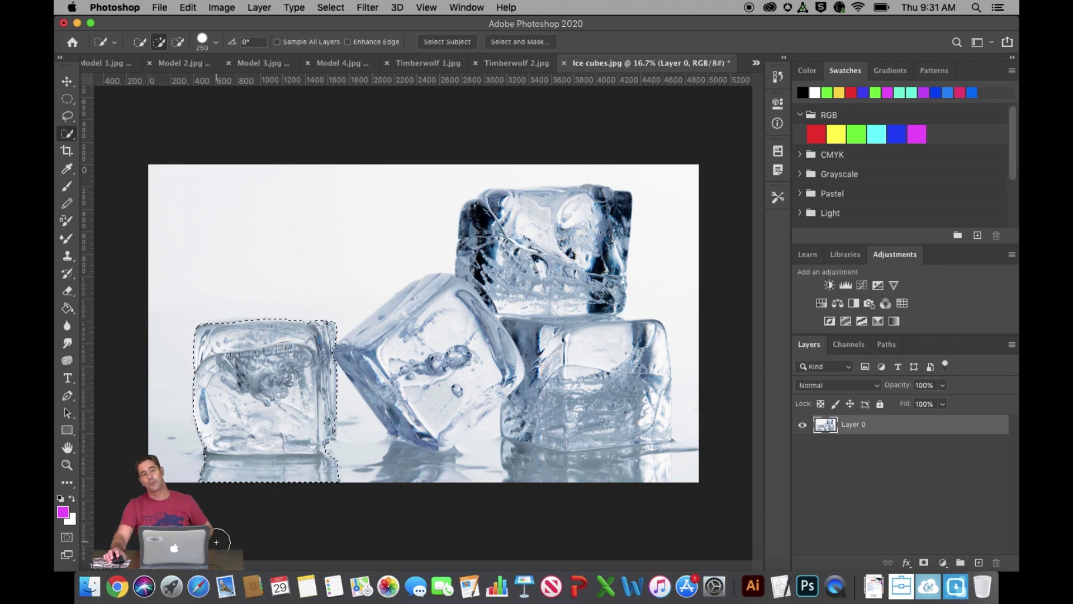
click(334, 479)
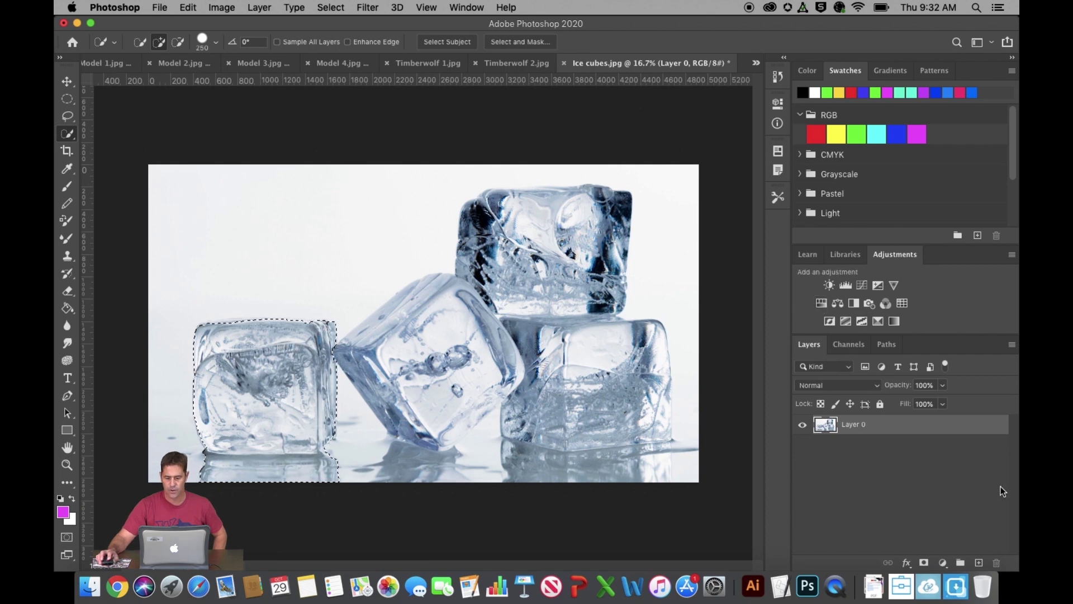
Add a Hue/Saturation adjustment layer masked to the selected ice cube
click(944, 563)
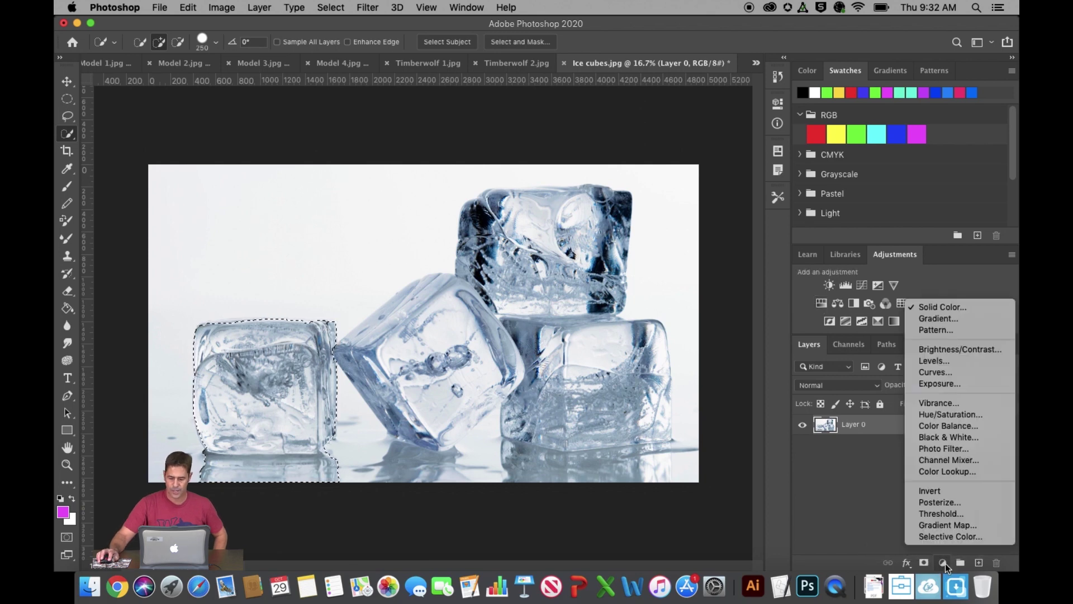
click(967, 416)
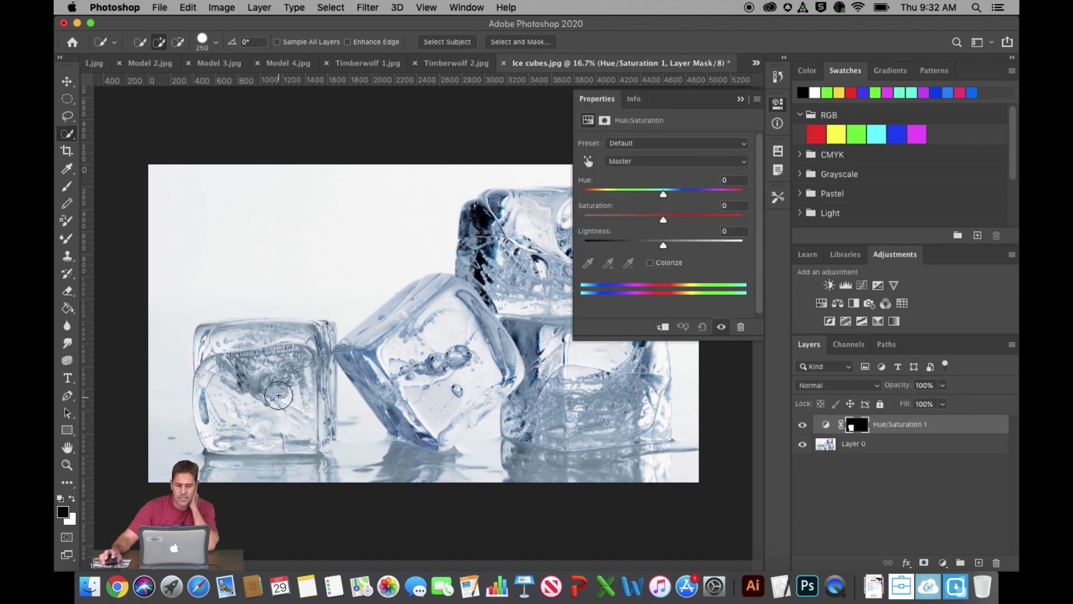
Shift the leftmost ice cube's Hue/Saturation adjustment to a hue of +116, turning the cube pink
drag(665, 197, 704, 197)
drag(714, 195, 722, 198)
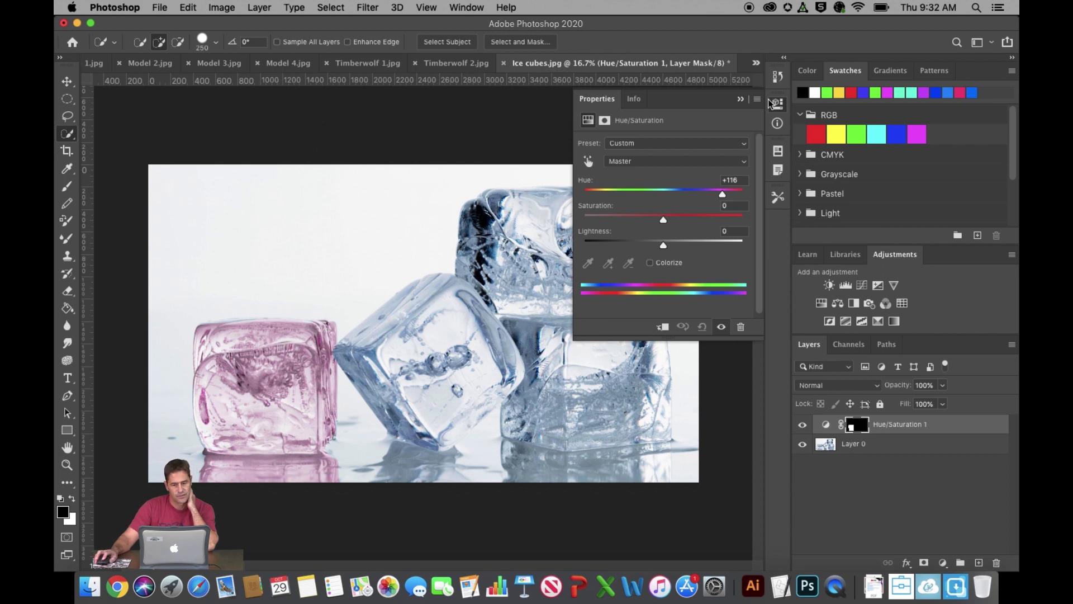
click(741, 99)
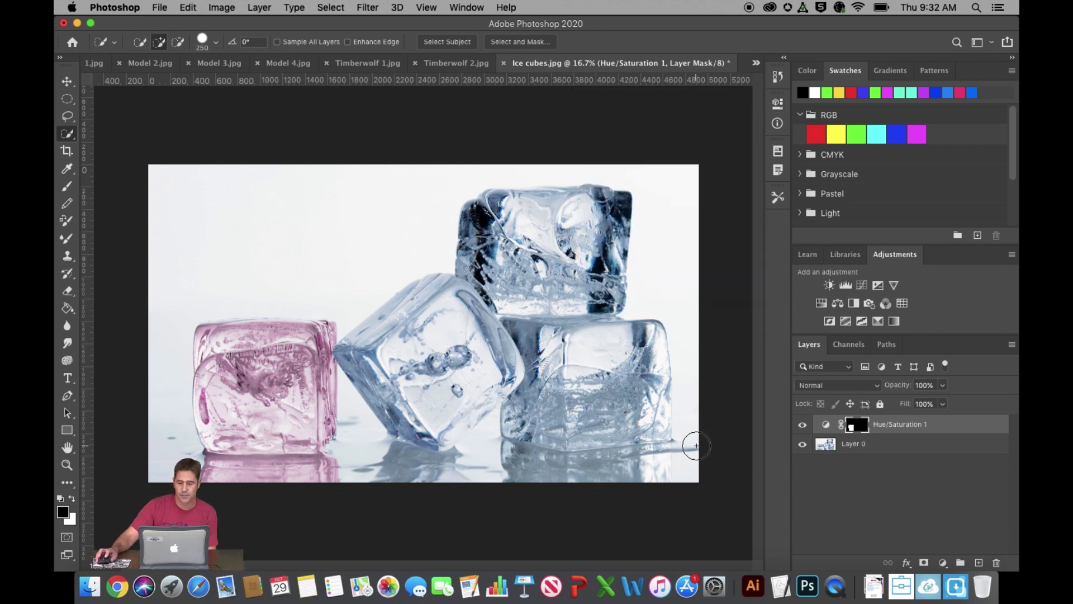
On Layer 0, select the tilted ice cube and its reflection with the Quick Selection tool, subtracting the excess area around them
click(851, 447)
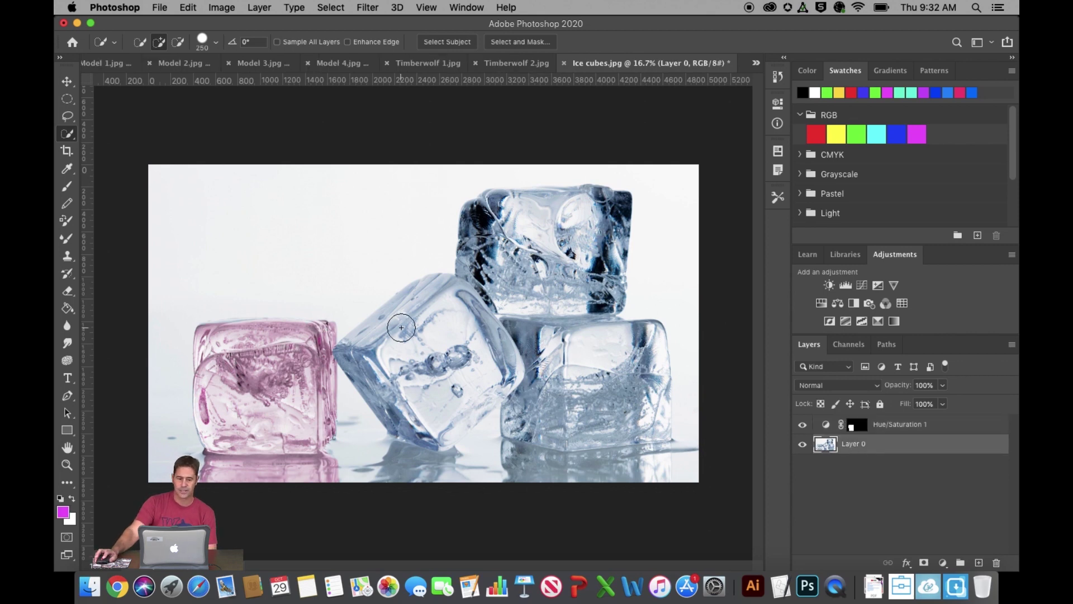
mouse_move(439, 307)
mouse_down()
mouse_move(438, 355)
mouse_move(411, 312)
mouse_up()
mouse_move(365, 354)
mouse_down()
mouse_move(370, 380)
mouse_move(416, 414)
mouse_move(432, 411)
mouse_move(434, 434)
mouse_move(462, 367)
mouse_move(453, 425)
mouse_move(501, 372)
mouse_move(505, 414)
mouse_up()
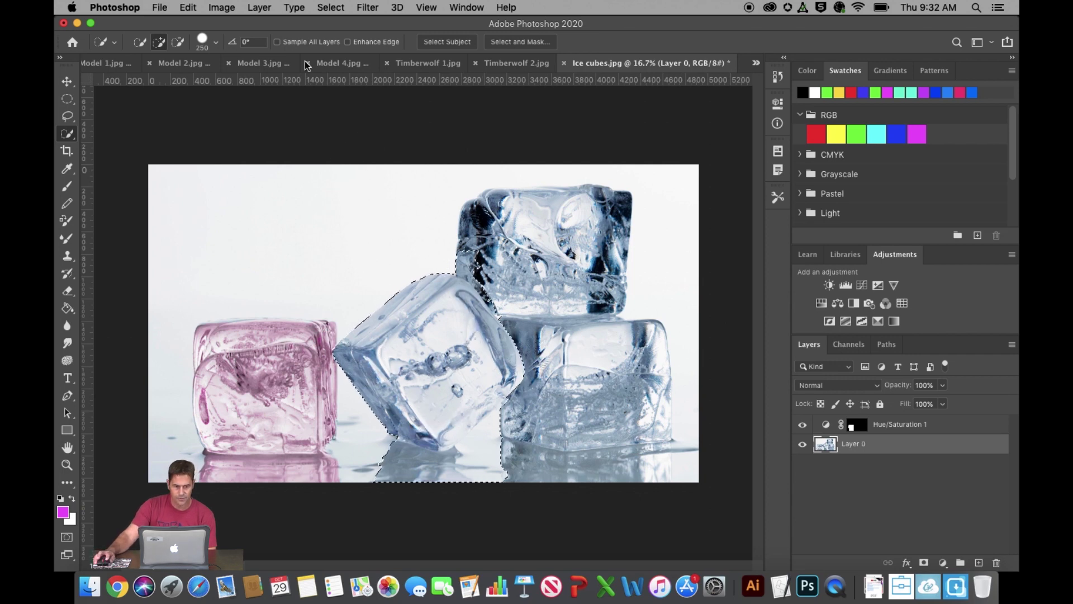
click(178, 42)
drag(449, 237, 504, 298)
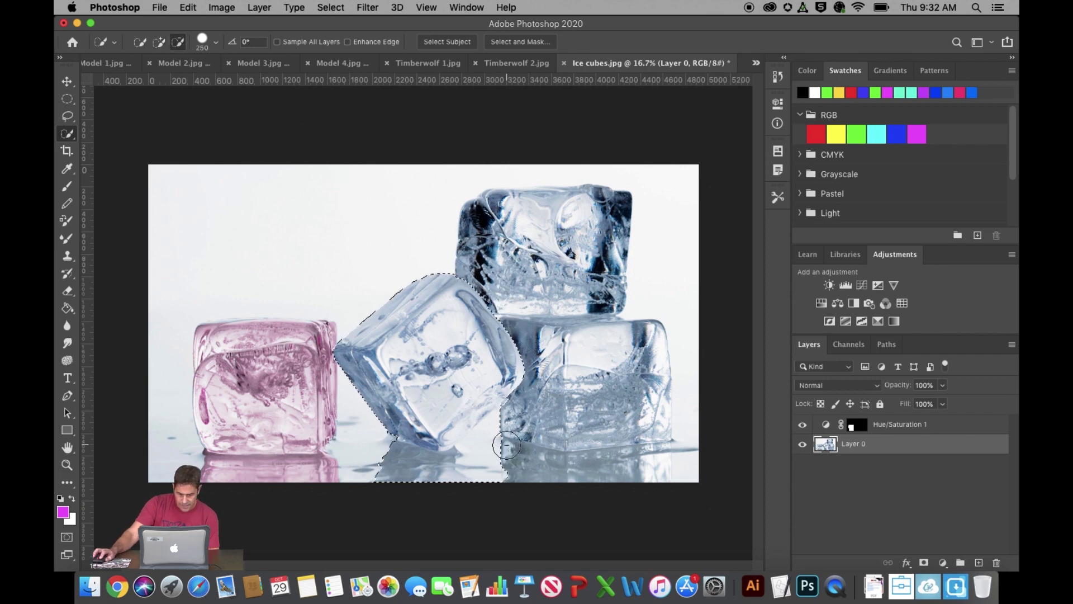
mouse_move(490, 438)
mouse_down()
mouse_move(520, 474)
mouse_move(489, 486)
mouse_up()
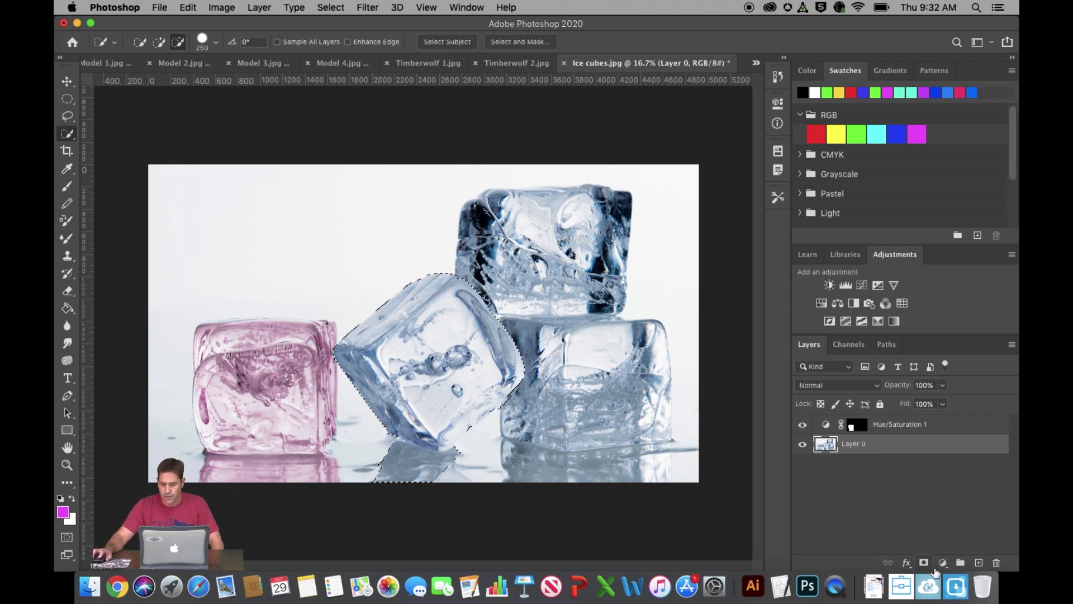
Add a Hue/Saturation adjustment layer masked to the tilted cube, with hue -77 and saturation +4
click(942, 563)
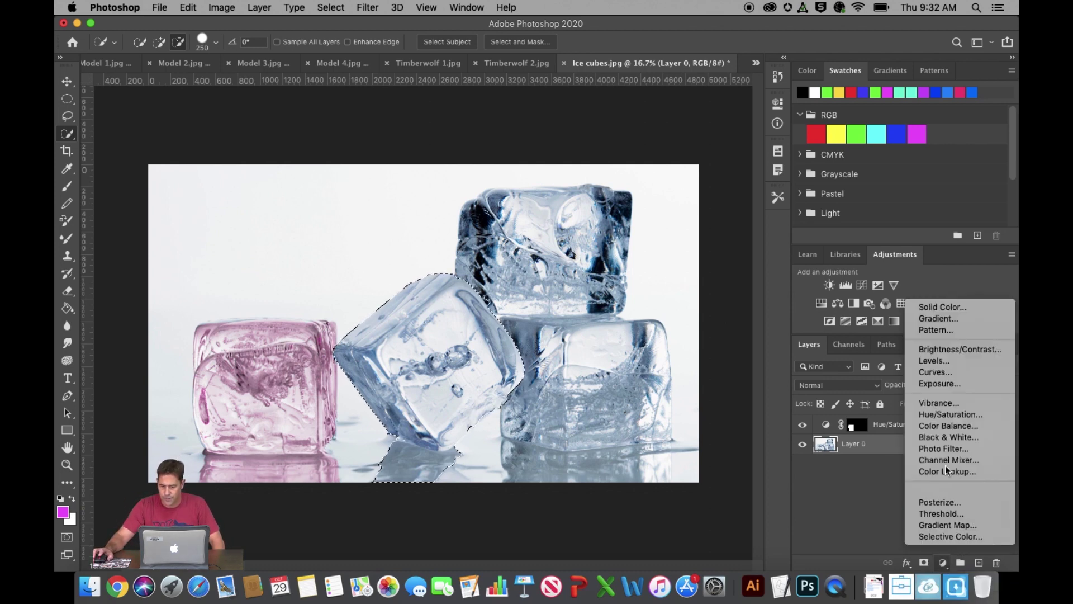
click(932, 414)
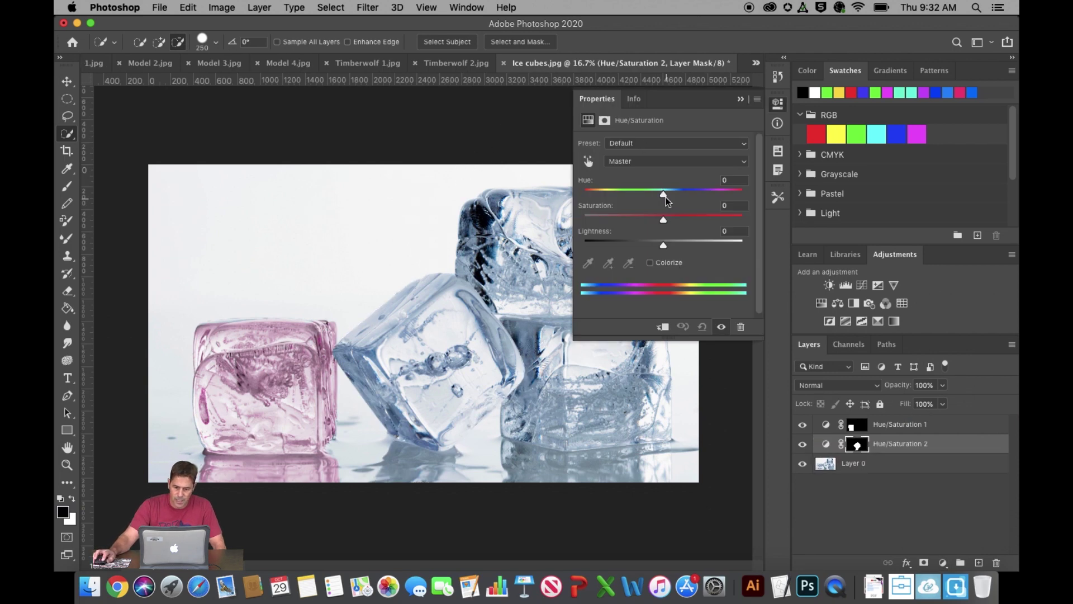
drag(659, 196, 618, 196)
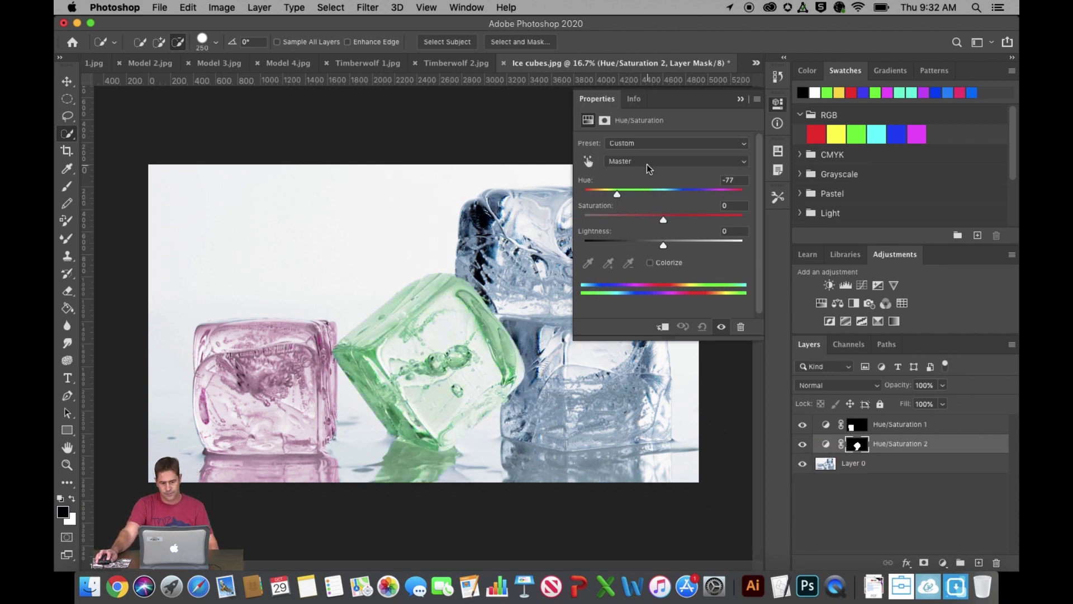
drag(667, 220, 675, 220)
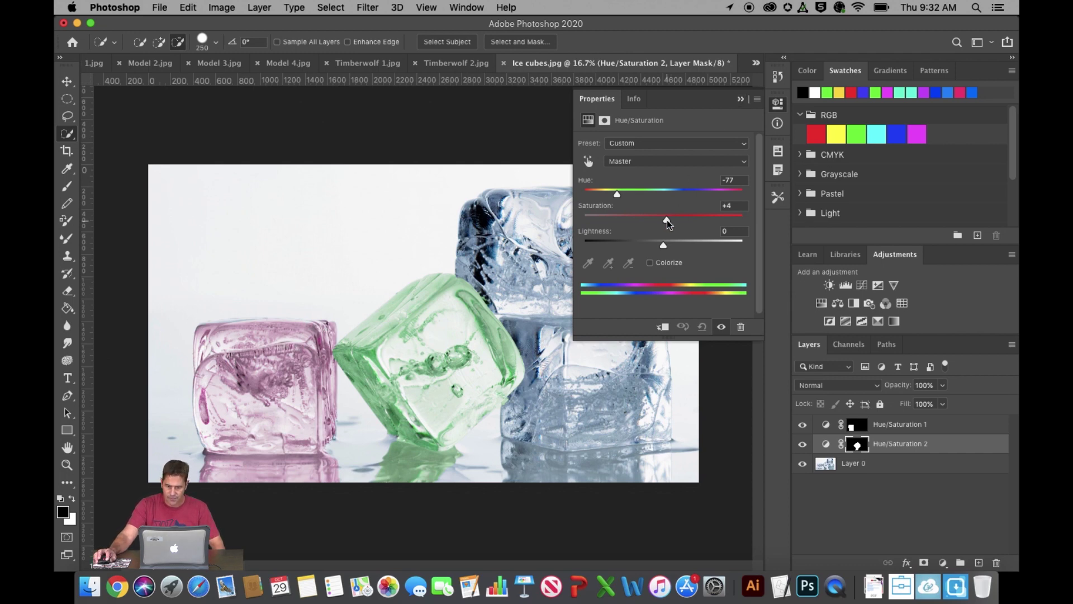
click(742, 100)
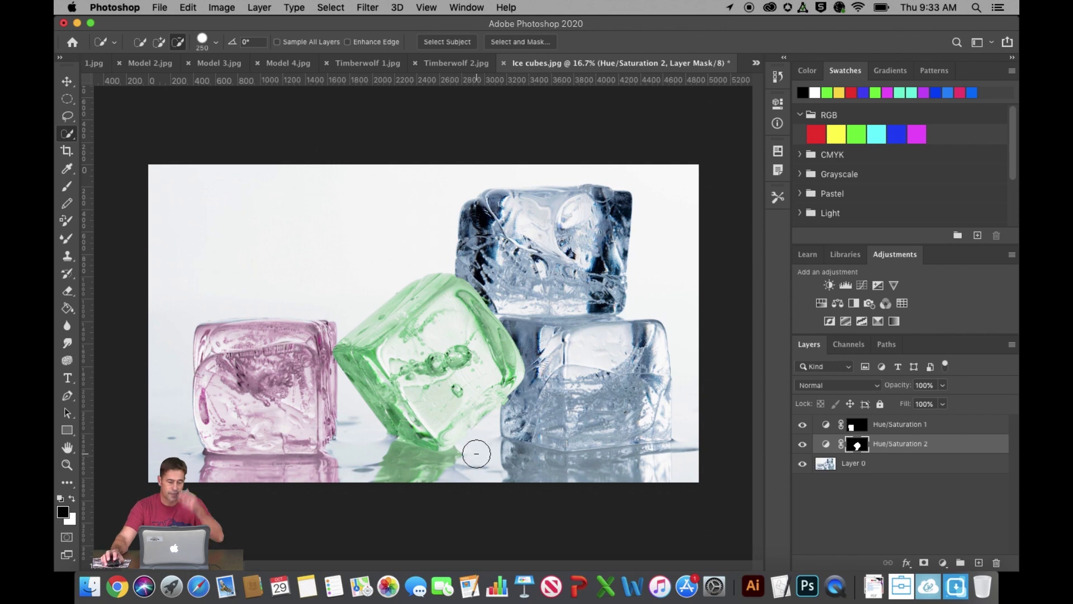
On Layer 0, select the whole top ice cube of the stack using the Quick Selection tool
click(878, 466)
mouse_move(494, 253)
mouse_down()
mouse_move(538, 260)
mouse_move(486, 225)
mouse_move(481, 256)
mouse_up()
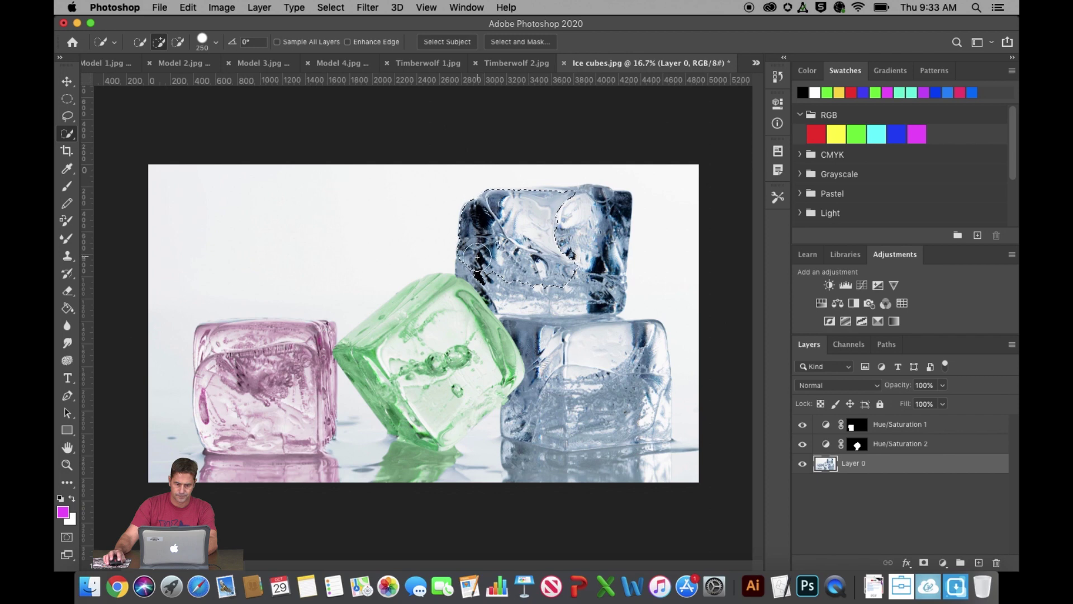
mouse_move(508, 294)
mouse_down()
mouse_move(555, 302)
mouse_move(557, 291)
mouse_move(592, 292)
mouse_move(610, 273)
mouse_move(610, 296)
mouse_move(609, 271)
mouse_move(610, 303)
mouse_move(540, 301)
mouse_move(608, 267)
mouse_move(603, 202)
mouse_move(543, 200)
mouse_up()
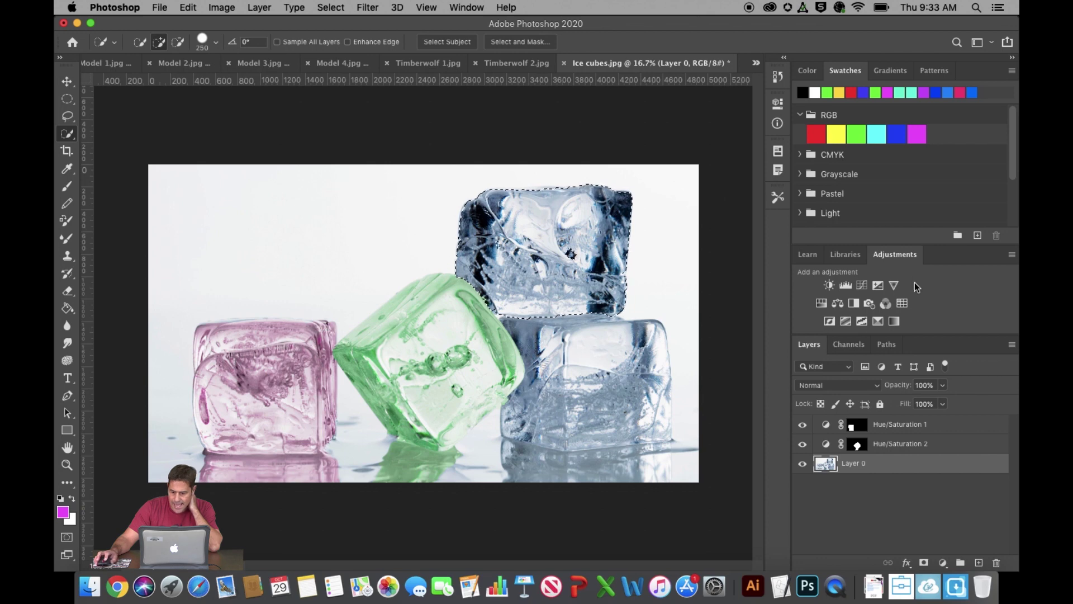
Add a Hue/Saturation adjustment layer masked to the top cube and shift its hue to a teal green
click(942, 563)
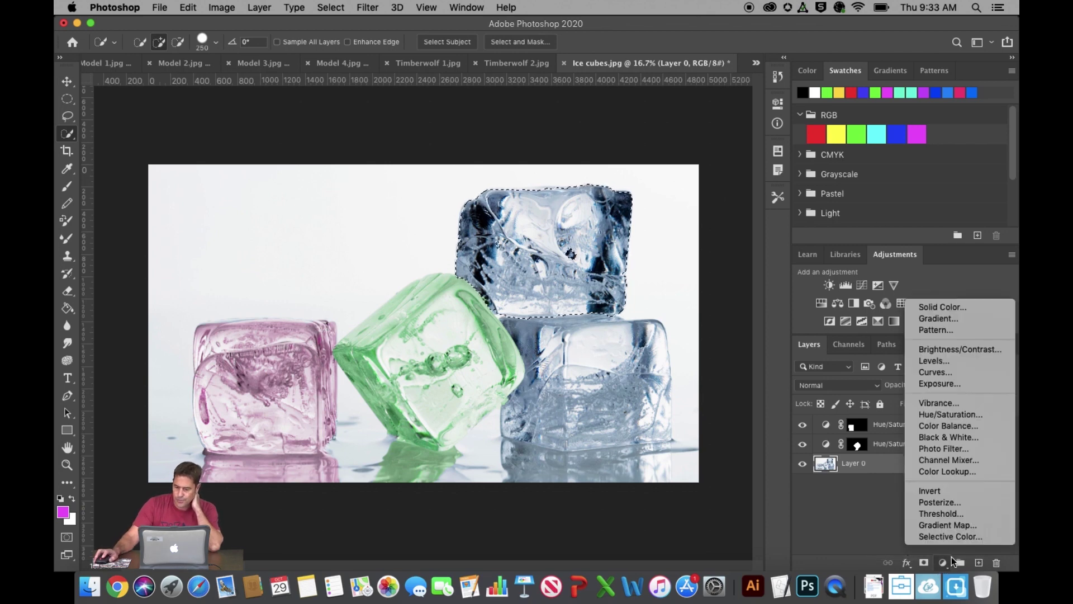
click(953, 417)
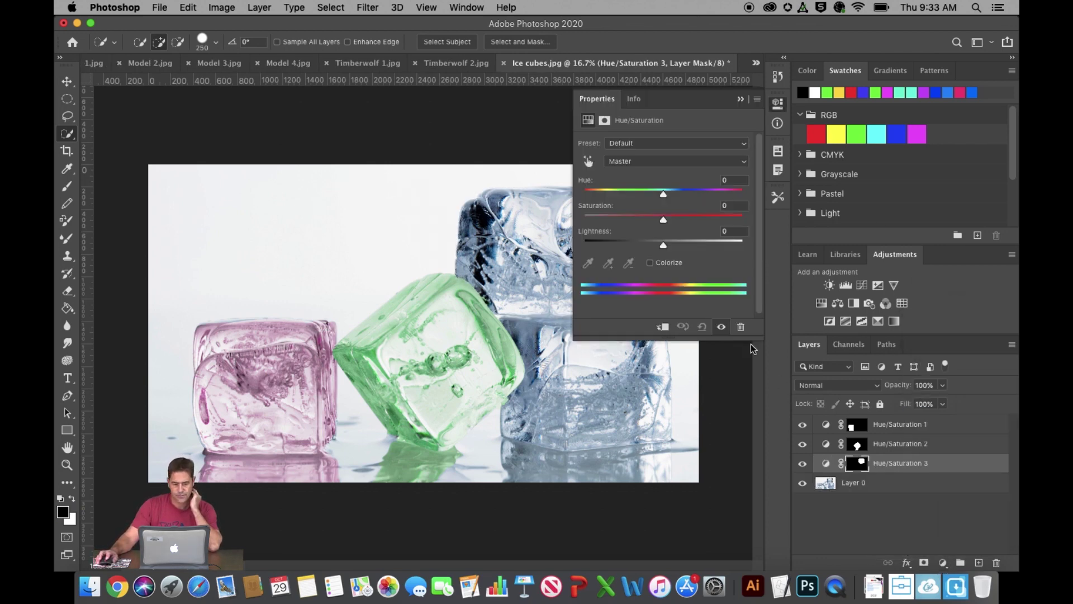
drag(666, 194, 637, 193)
click(741, 99)
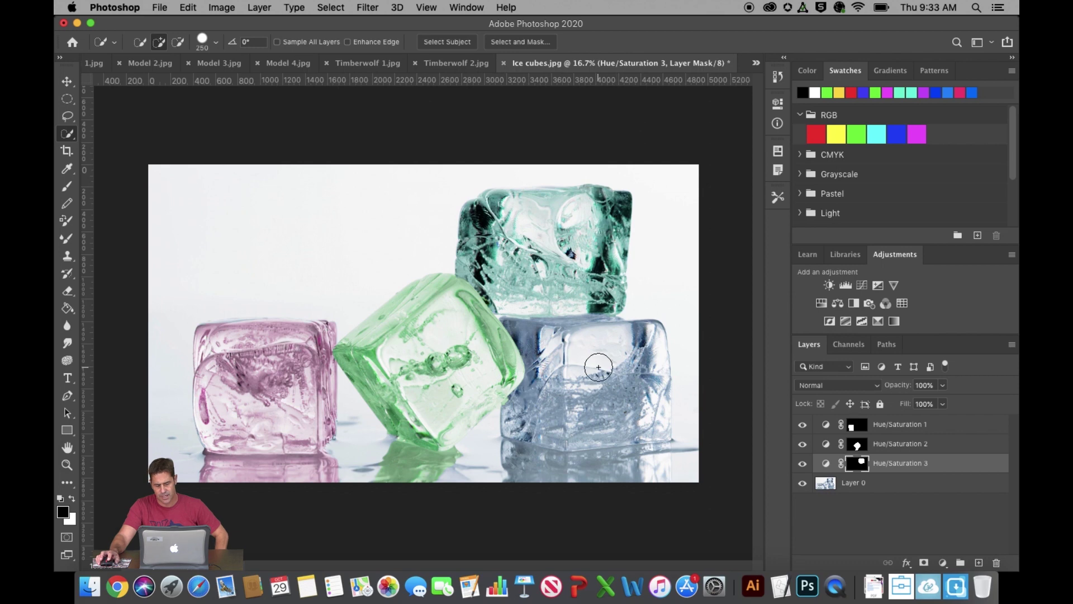
On Layer 0, select the bottom cube of the stack and its reflection, refining the selection edges with a size 100 brush
click(850, 491)
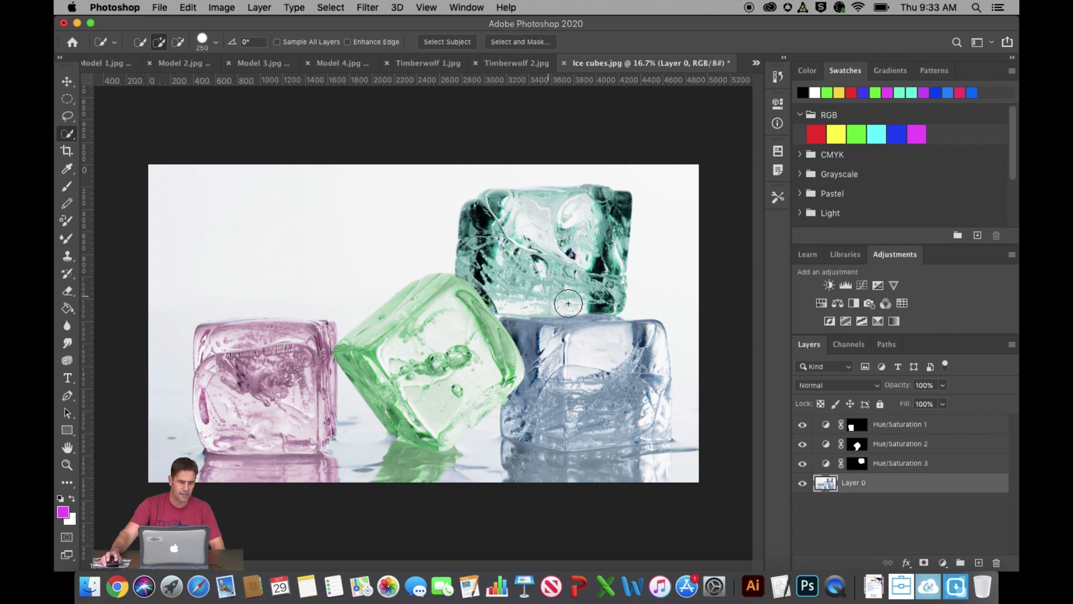
mouse_move(507, 356)
mouse_down()
mouse_move(545, 338)
mouse_move(580, 364)
mouse_move(645, 348)
mouse_move(637, 386)
mouse_move(654, 428)
mouse_move(520, 425)
mouse_move(581, 473)
mouse_move(637, 449)
mouse_up()
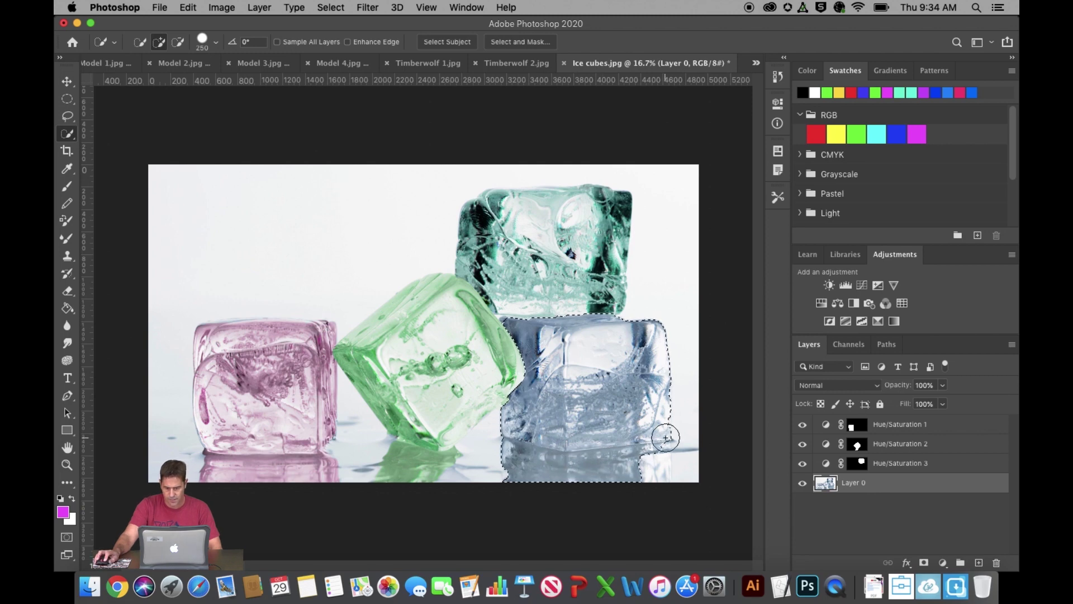
key(bracketleft)
key(bracketleft)
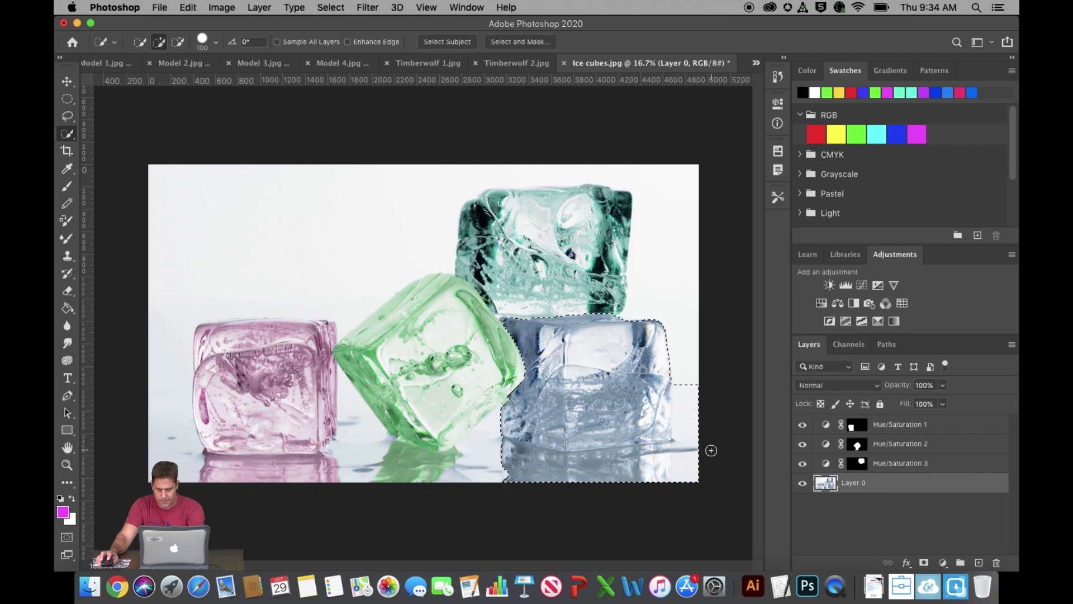
click(177, 42)
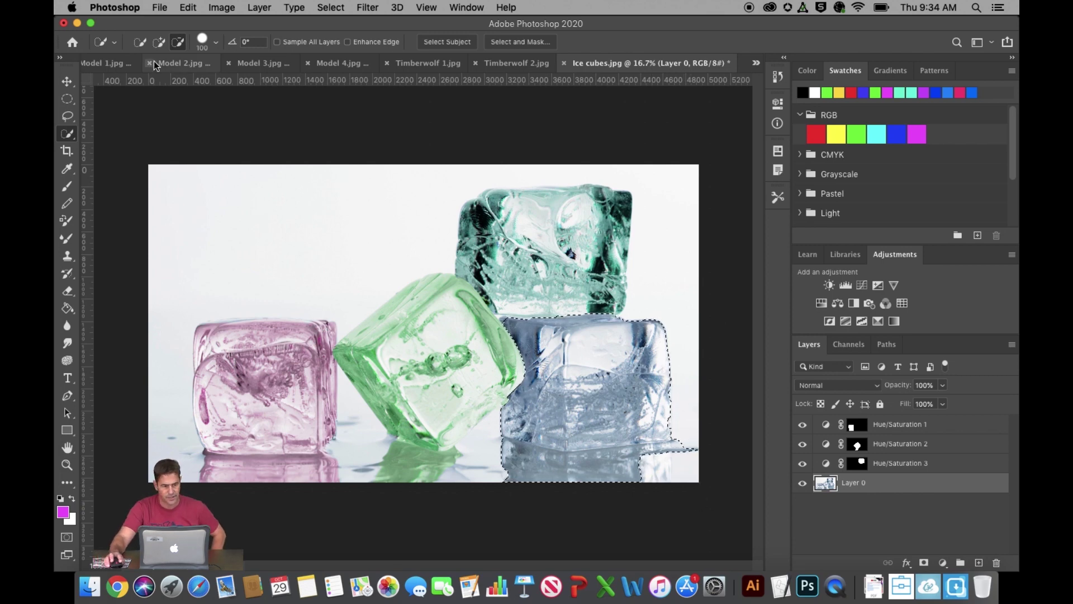
key(shift)
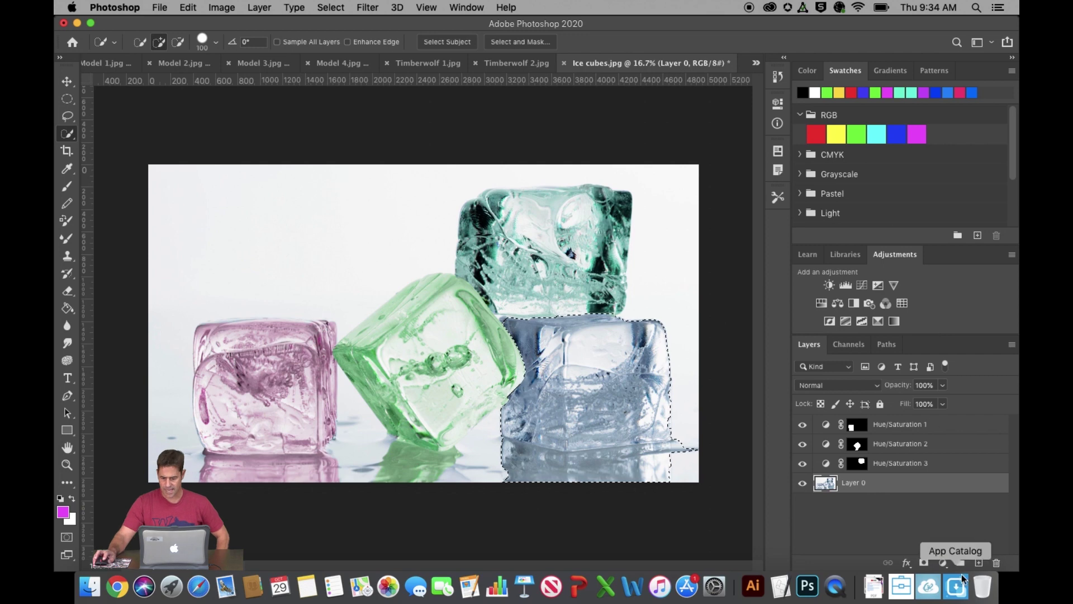
Add a Hue/Saturation adjustment layer masked to the bottom cube of the stack and set its hue to +77
click(943, 563)
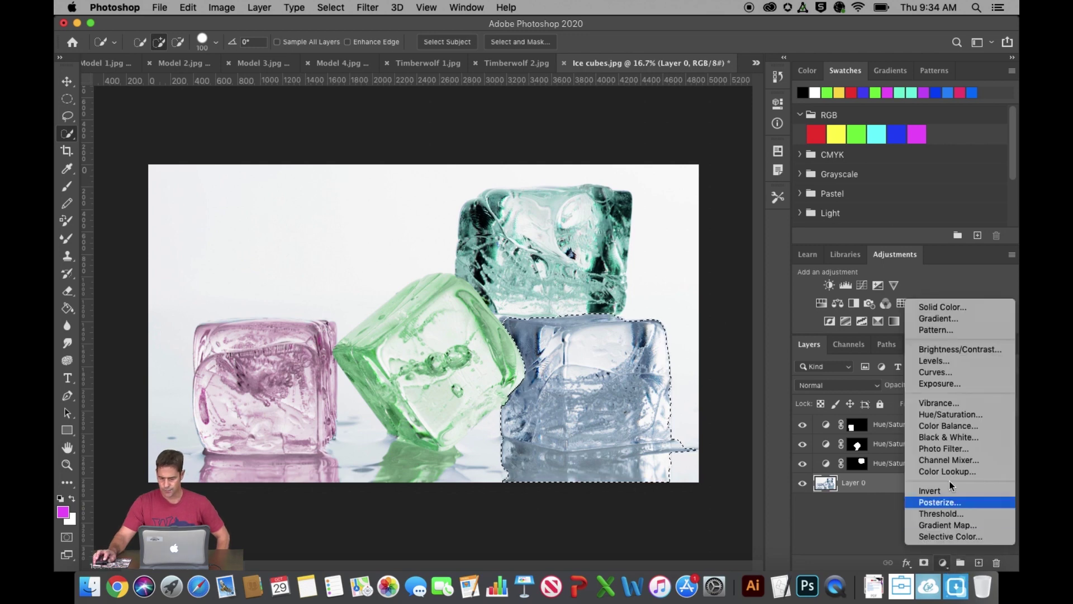
click(961, 415)
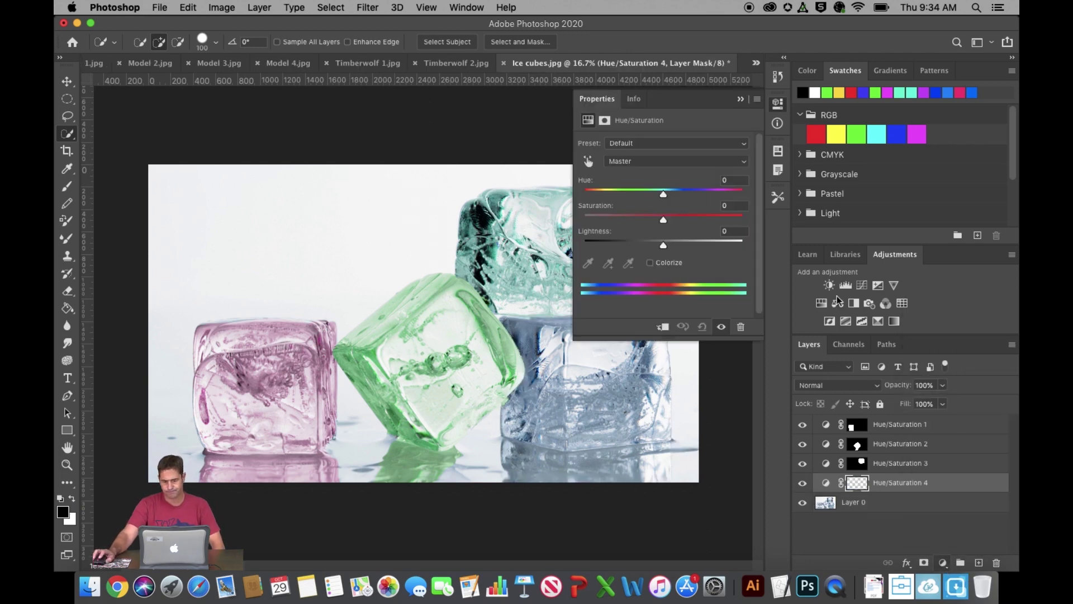
drag(664, 196, 710, 197)
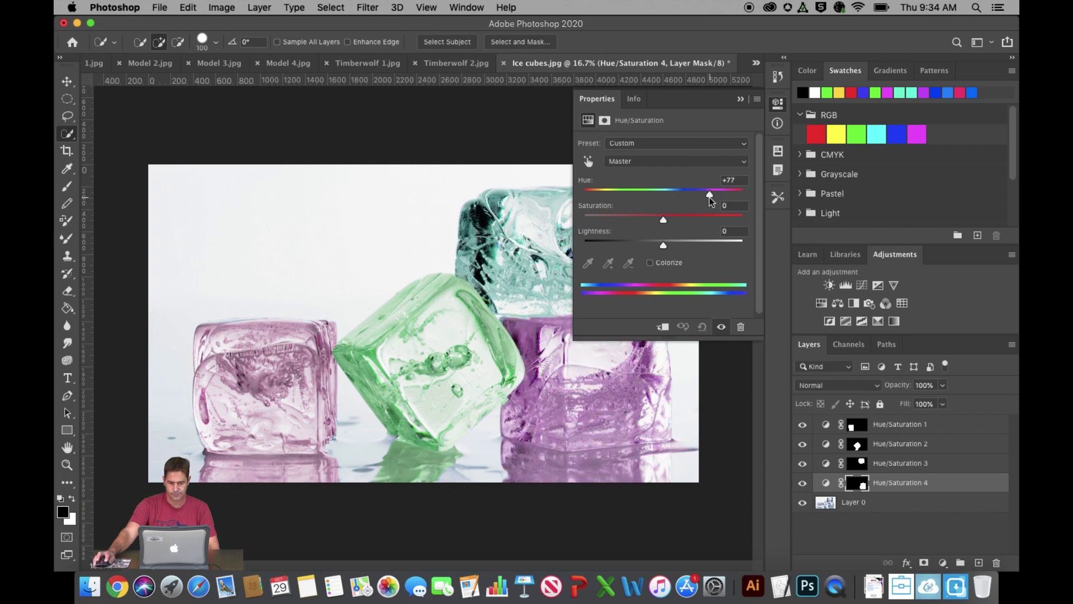
click(739, 99)
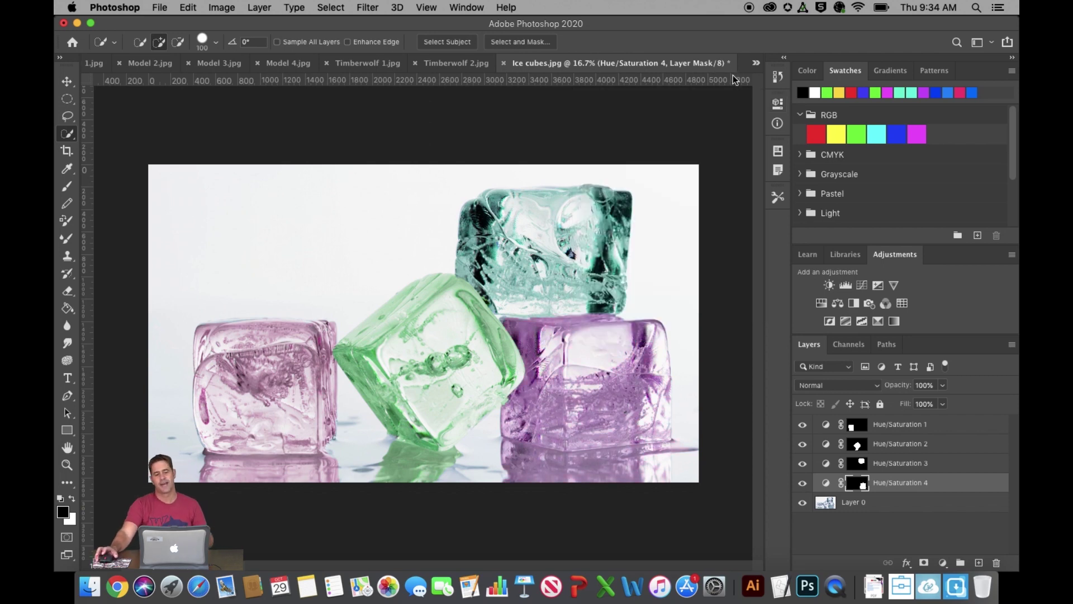